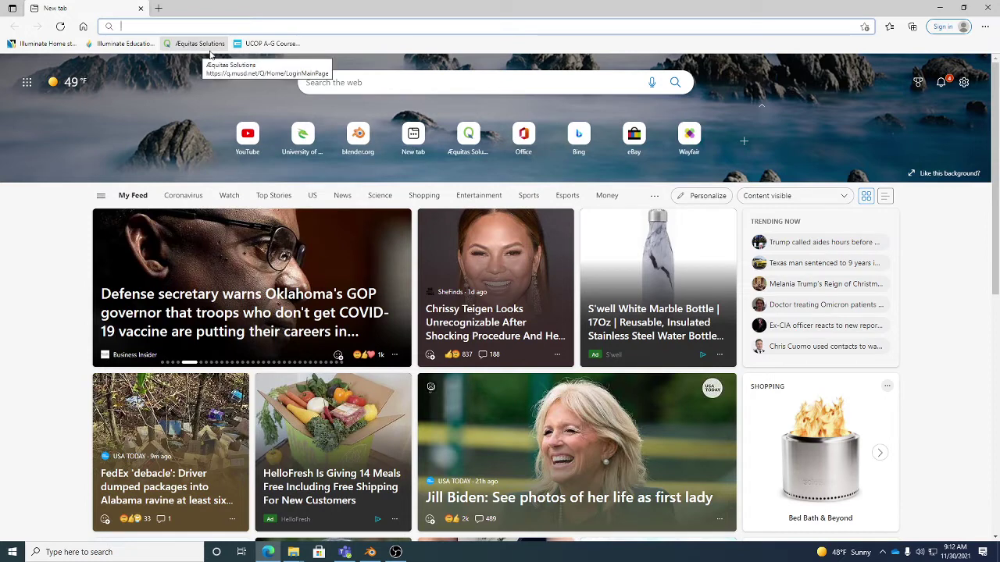
Step: Search the web for "textools for blender"
click(393, 82)
text(t)
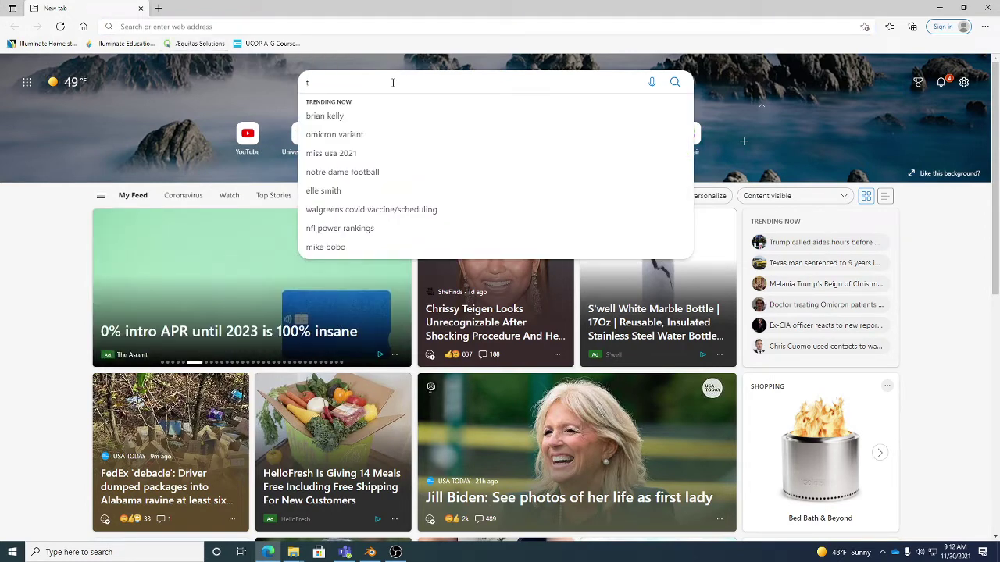
text(extools)
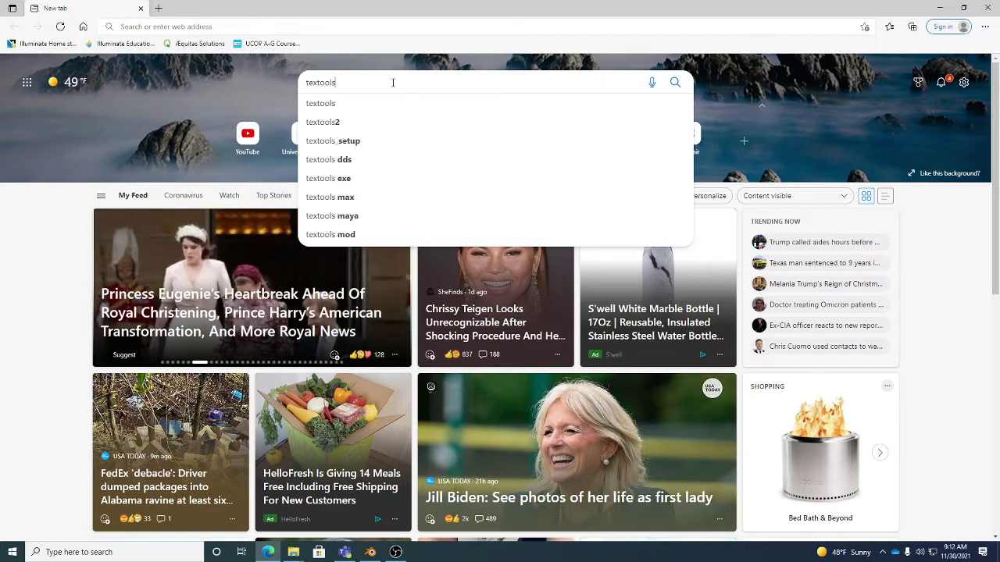
text( for)
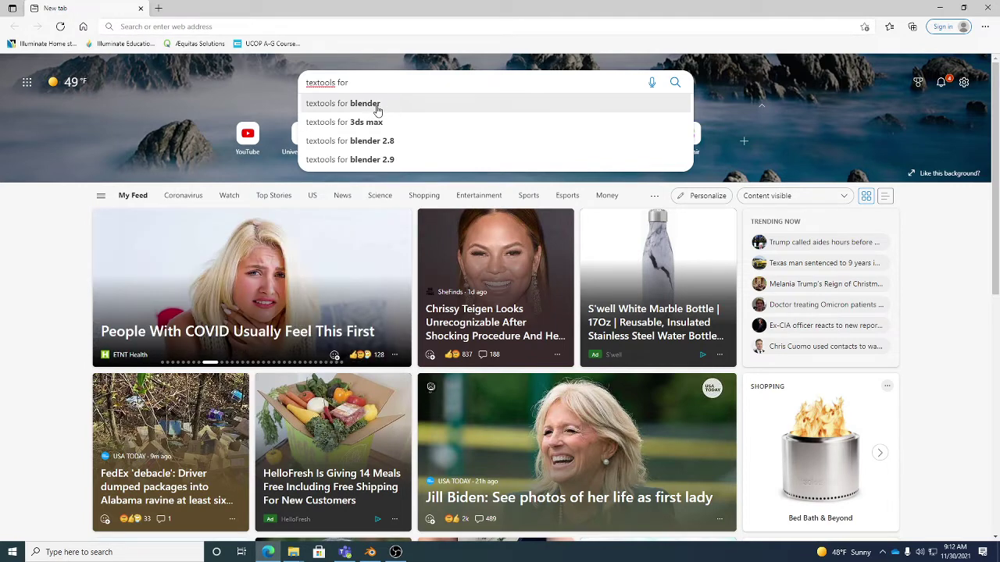
click(374, 105)
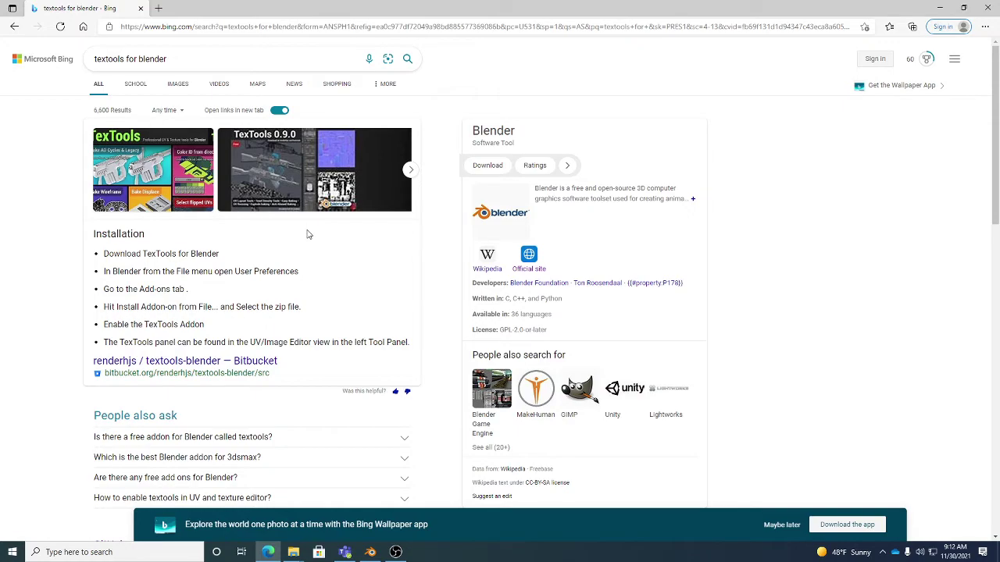
Step: Open the TexTools-Blender GitHub repository from the results, skim its file list and close its tab
scroll(309, 234, down, 3)
scroll(308, 234, down, 2)
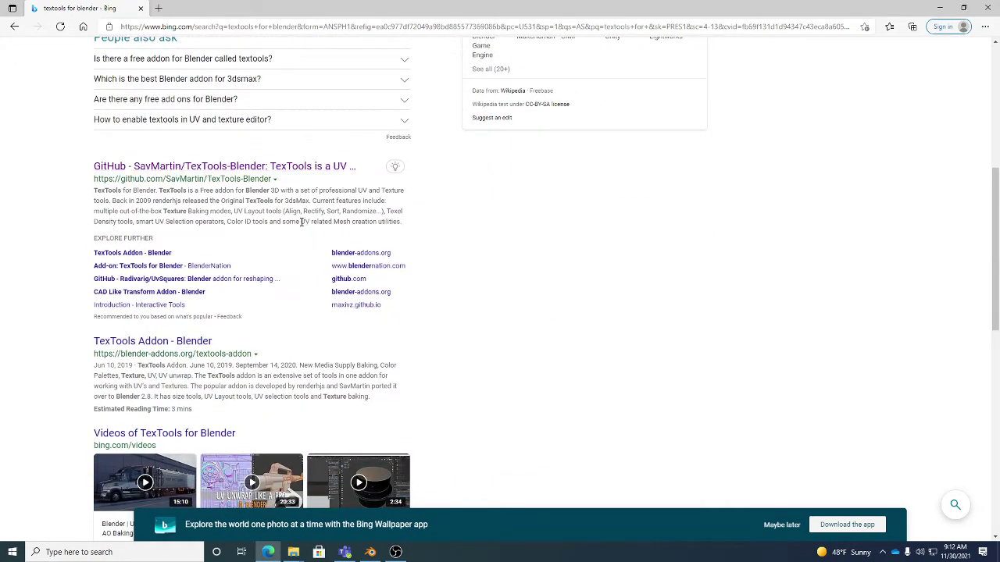
scroll(201, 295, up, 2)
click(204, 319)
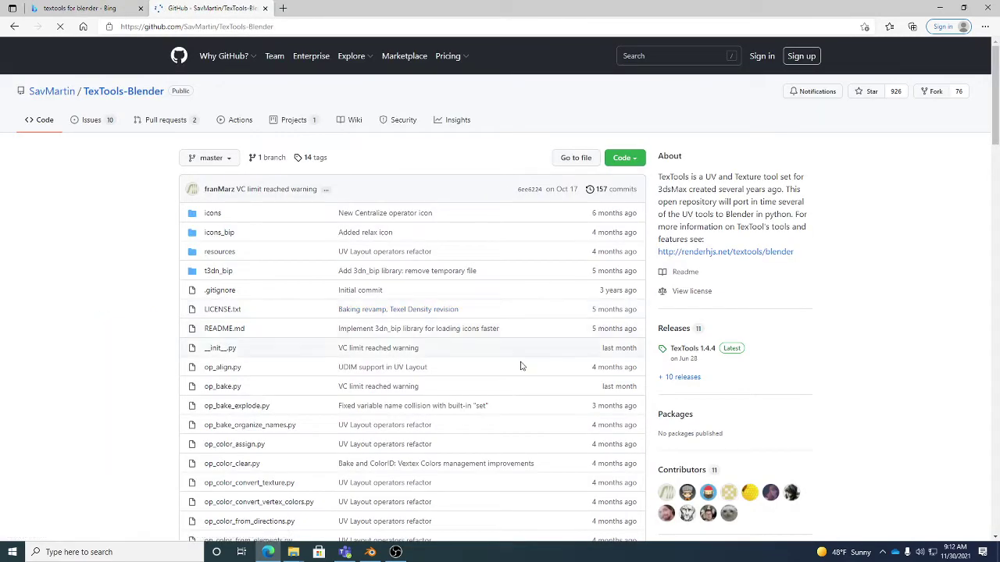
scroll(521, 367, down, 3)
scroll(521, 366, down, 3)
scroll(379, 284, up, 8)
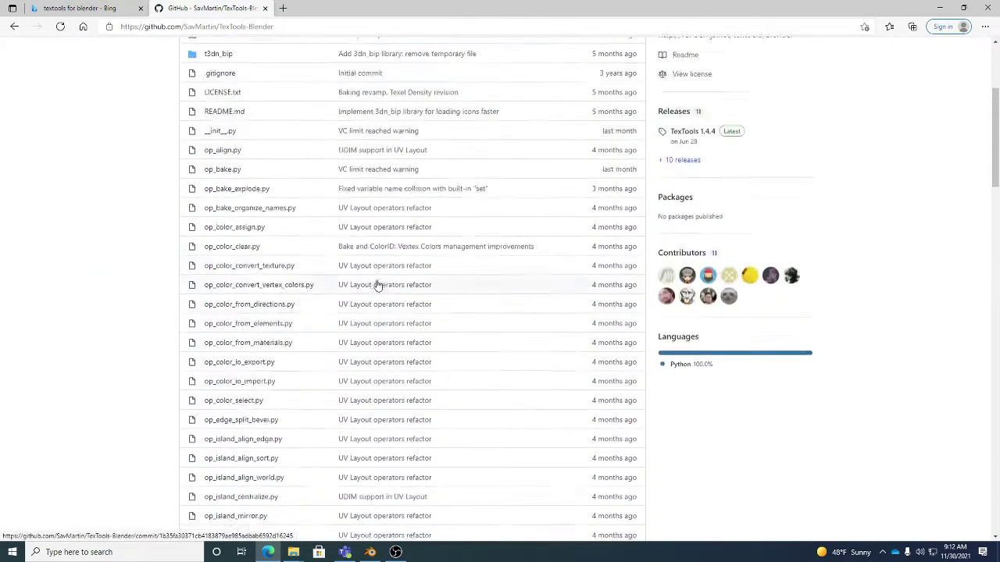
click(14, 26)
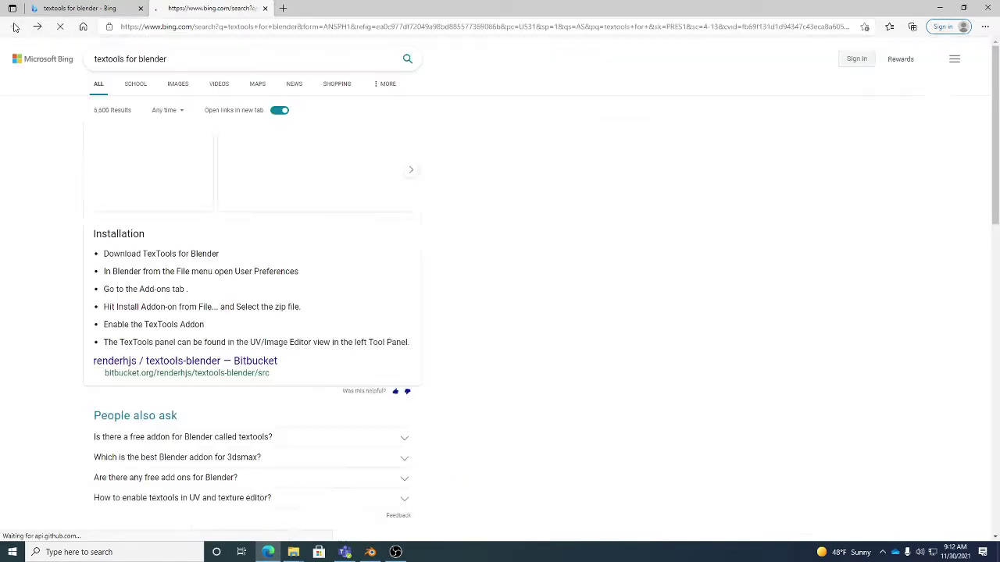
click(265, 7)
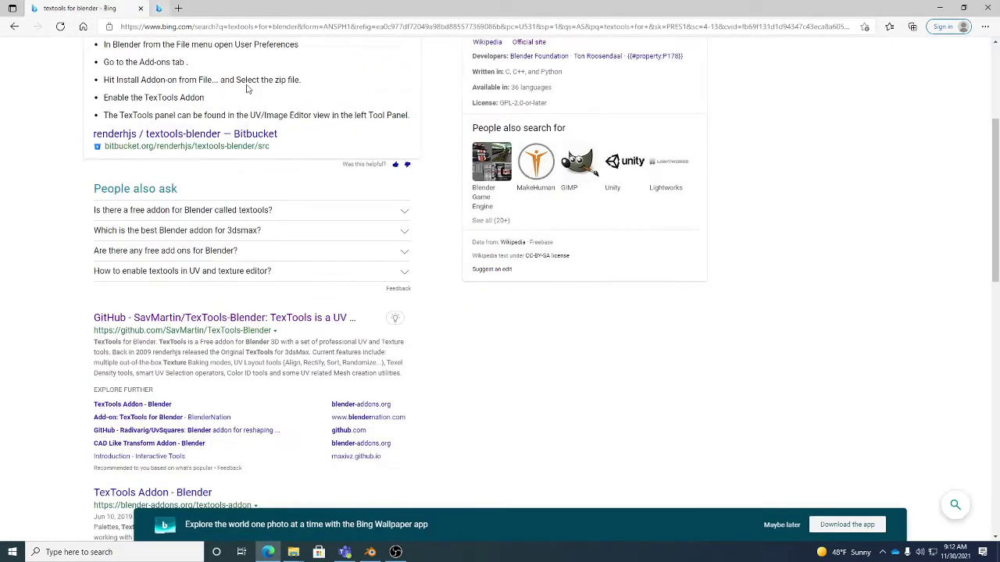
Step: Look through the remaining search results and reopen the TexTools-Blender GitHub repository
scroll(287, 293, down, 5)
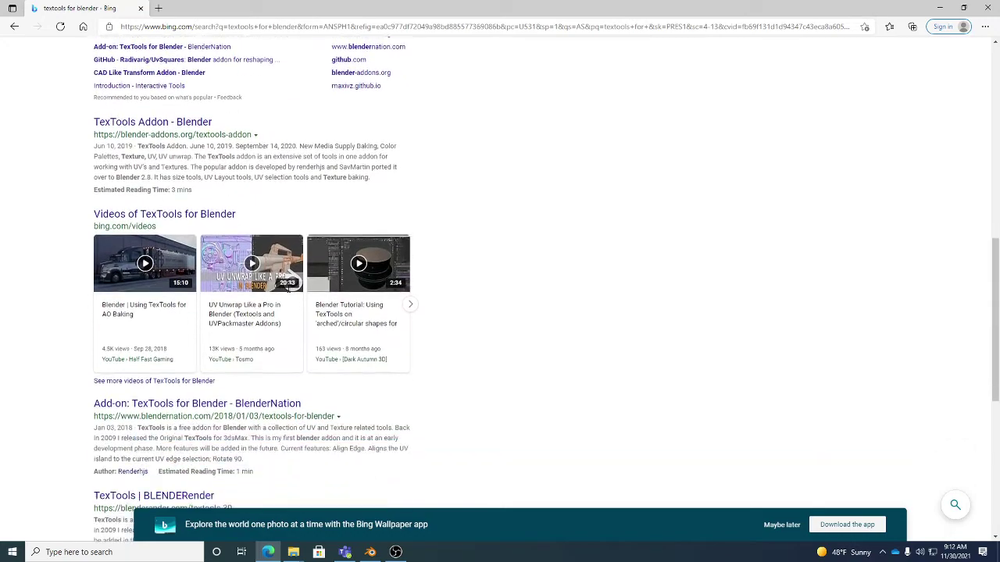
scroll(288, 294, down, 2)
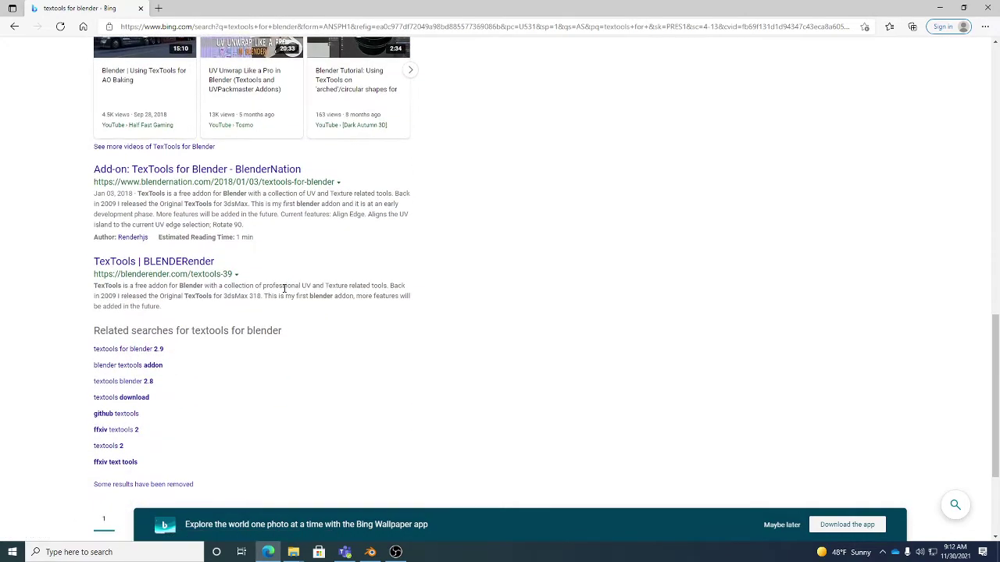
scroll(285, 288, up, 9)
scroll(289, 293, down, 2)
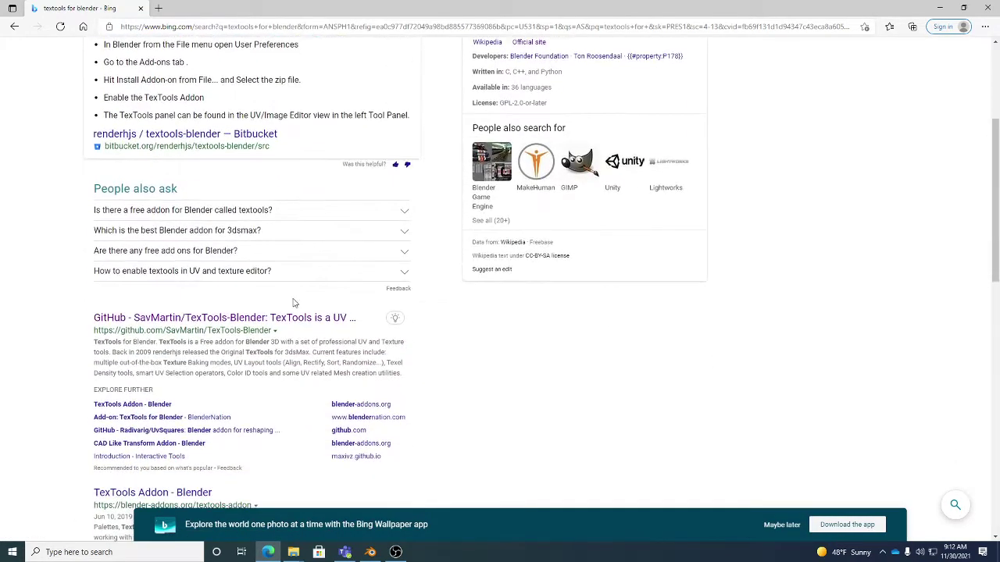
scroll(290, 312, down, 2)
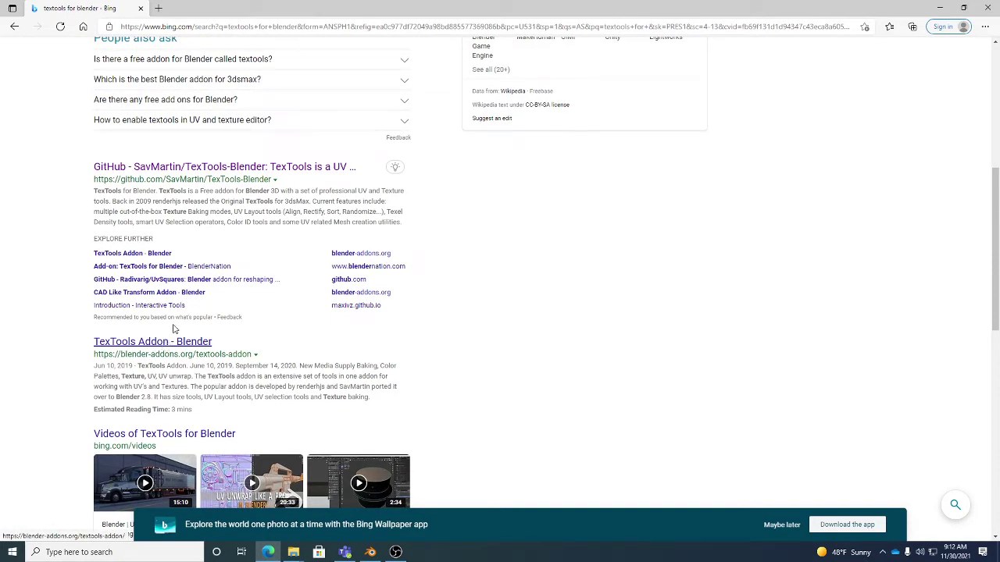
click(229, 166)
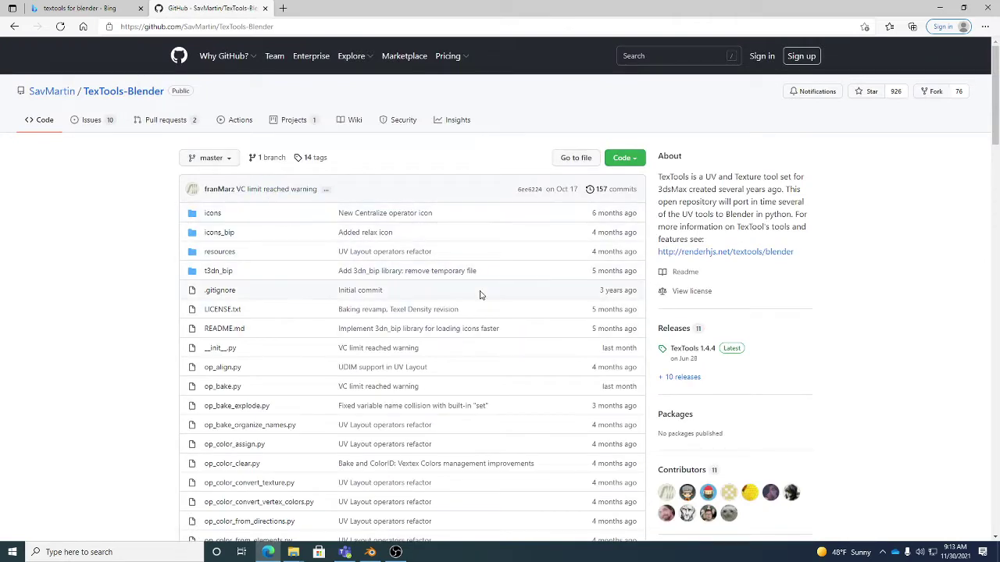
Step: Examine the repository's file list and README installation instructions, and return to the search results
scroll(480, 294, down, 8)
scroll(481, 294, down, 15)
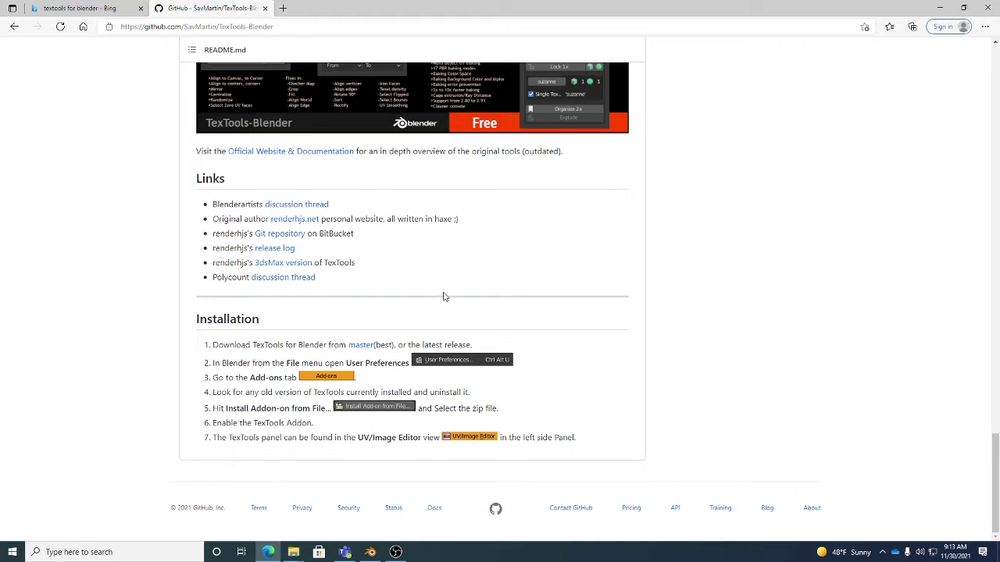
scroll(444, 297, up, 10)
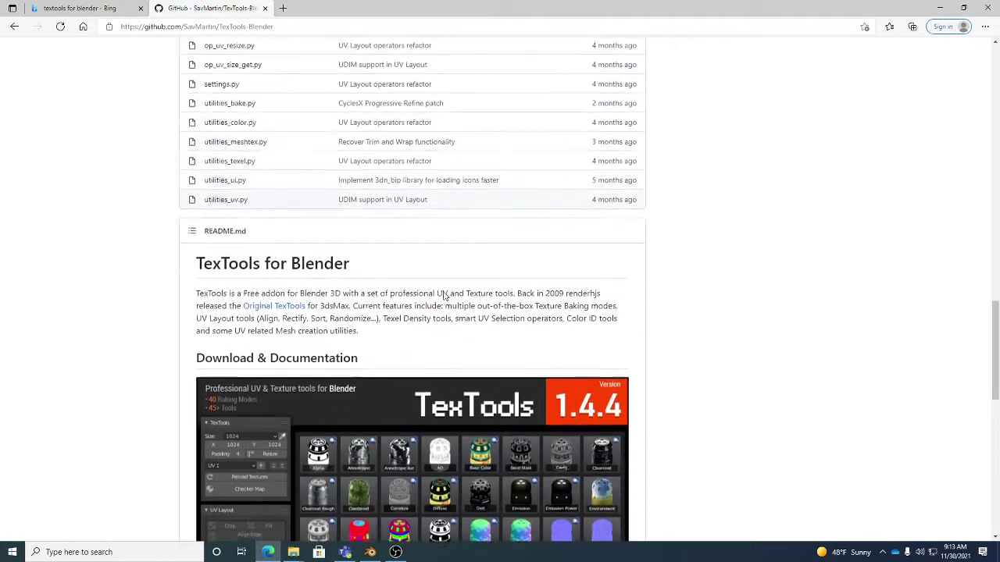
scroll(443, 297, up, 5)
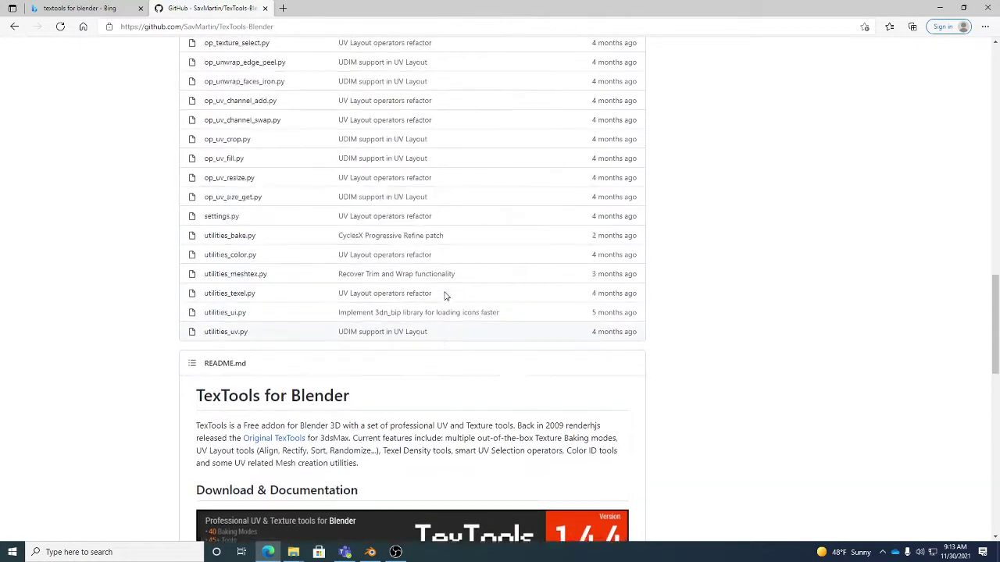
scroll(445, 295, up, 12)
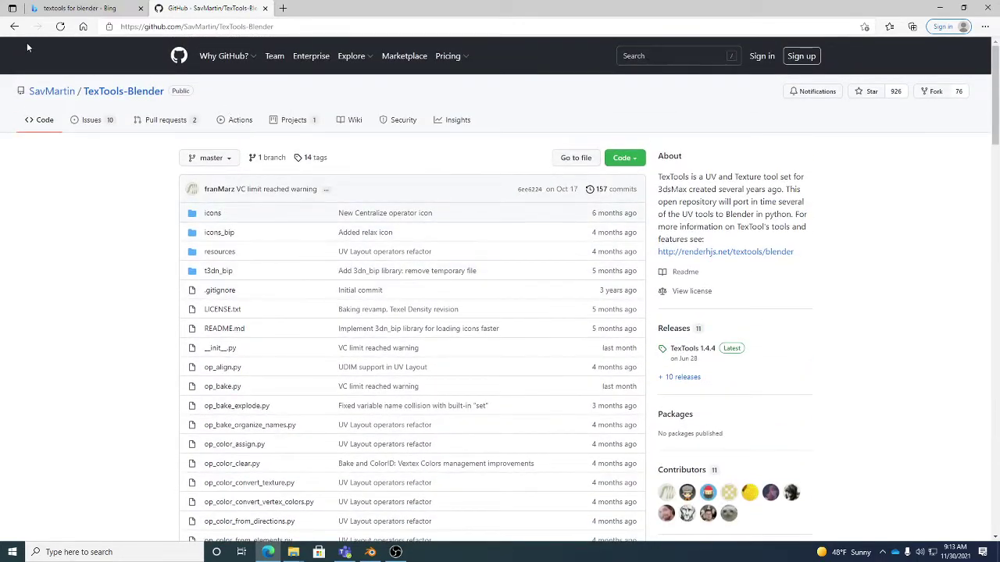
click(14, 27)
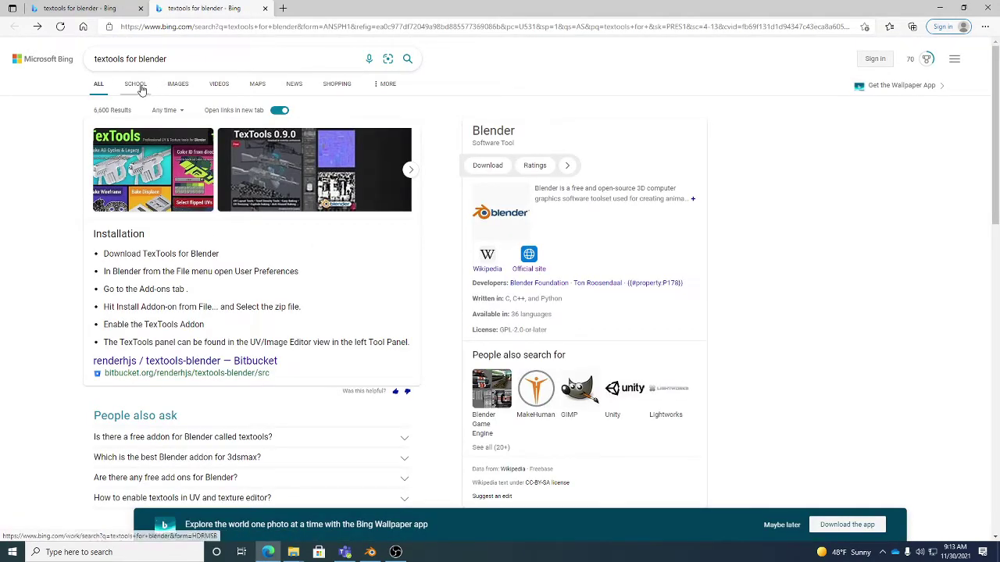
Step: Open the "TexTools Addon - Blender" result from blender-addons.org to view it, and close its tab
scroll(277, 302, down, 3)
scroll(281, 300, down, 2)
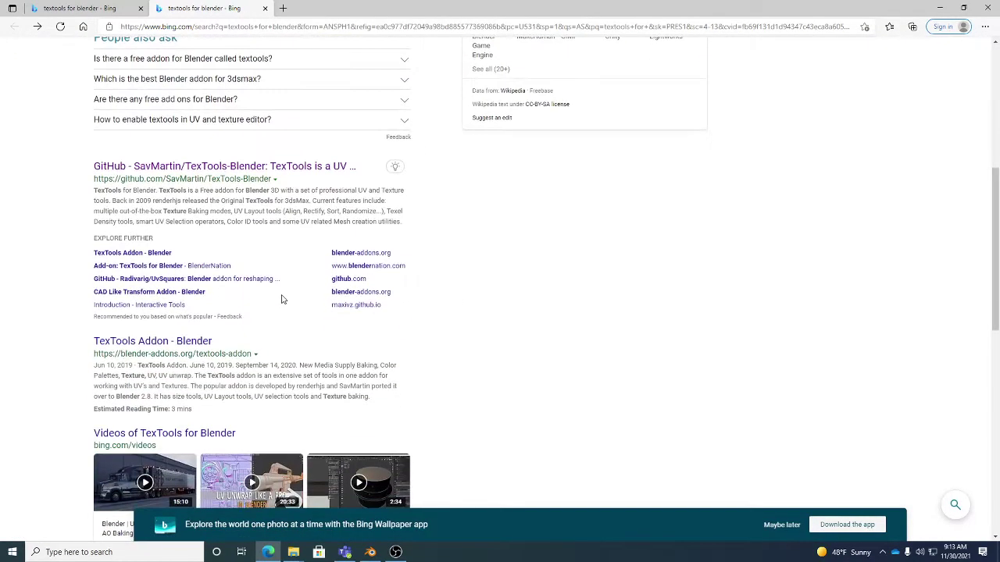
scroll(284, 298, down, 1)
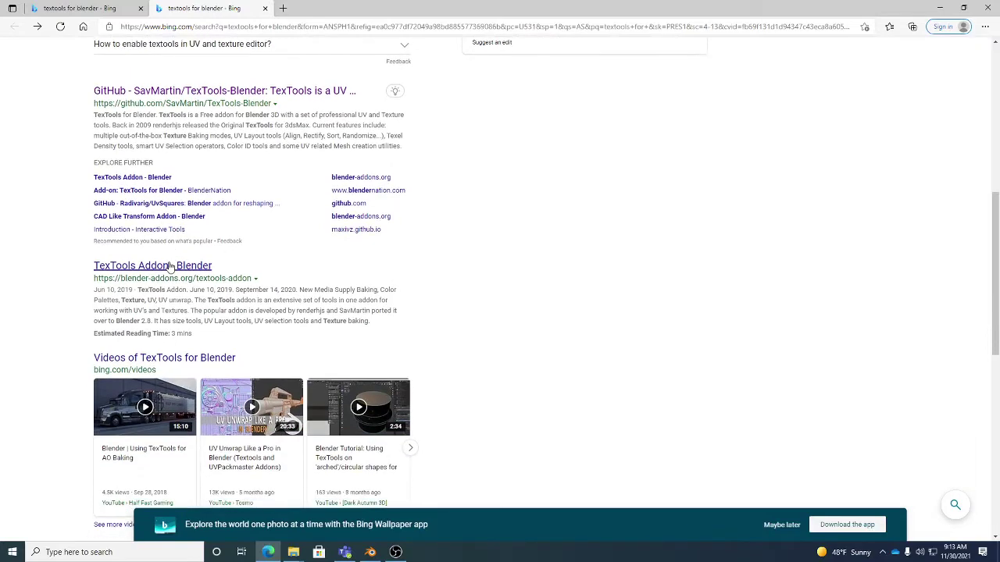
click(218, 267)
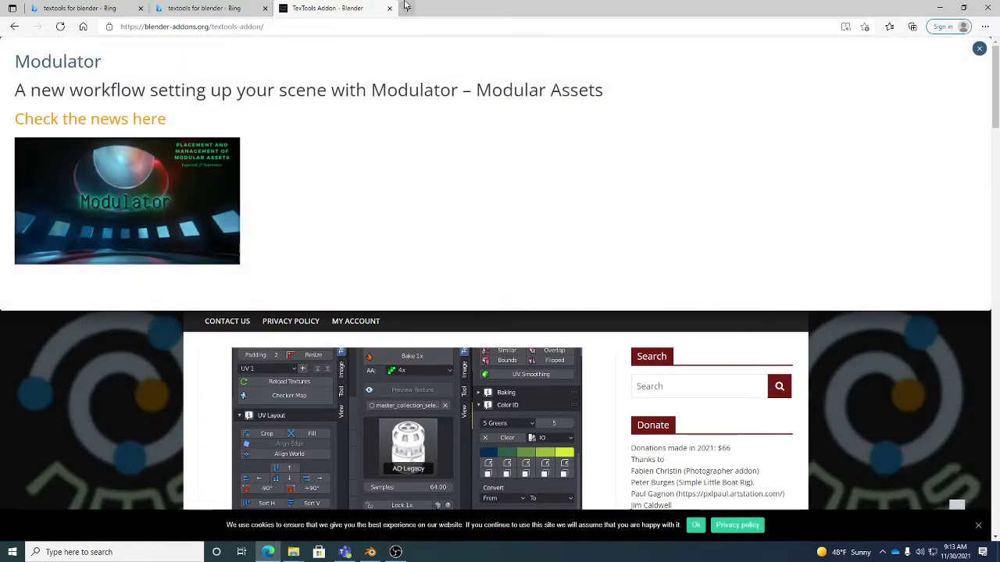
click(389, 9)
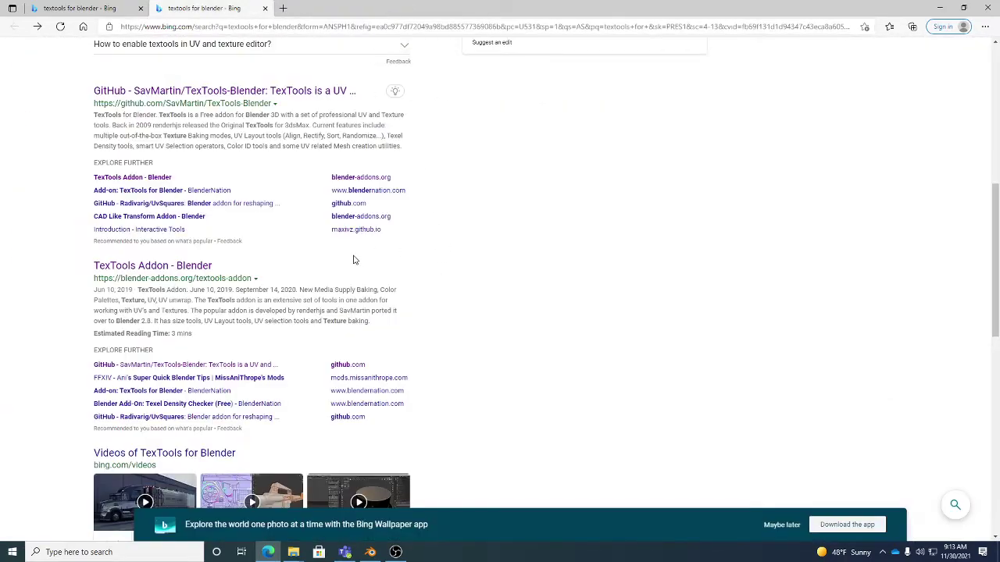
Step: Check the rest of the results and change the search query to "tex tools for blender"
scroll(353, 260, down, 3)
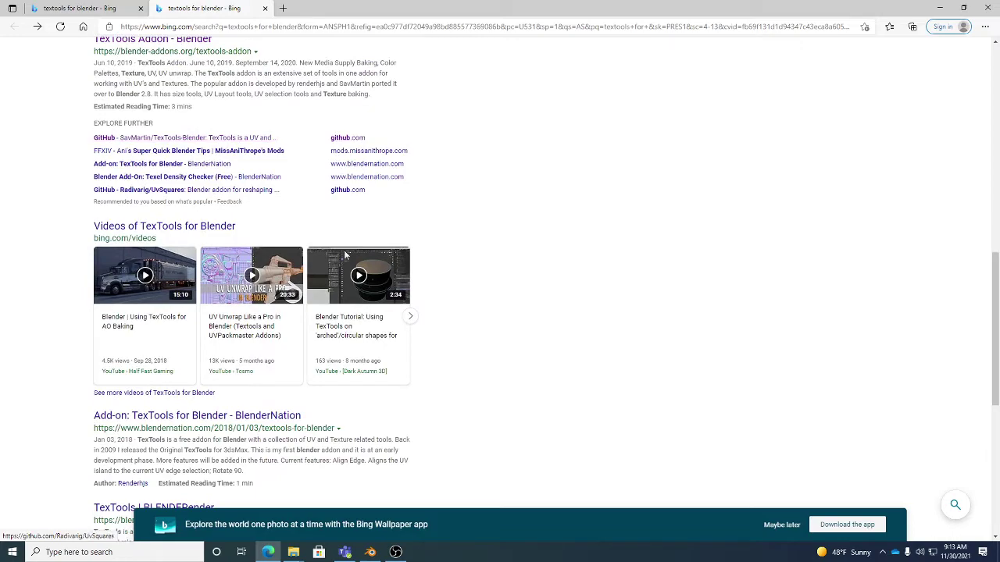
scroll(575, 351, down, 4)
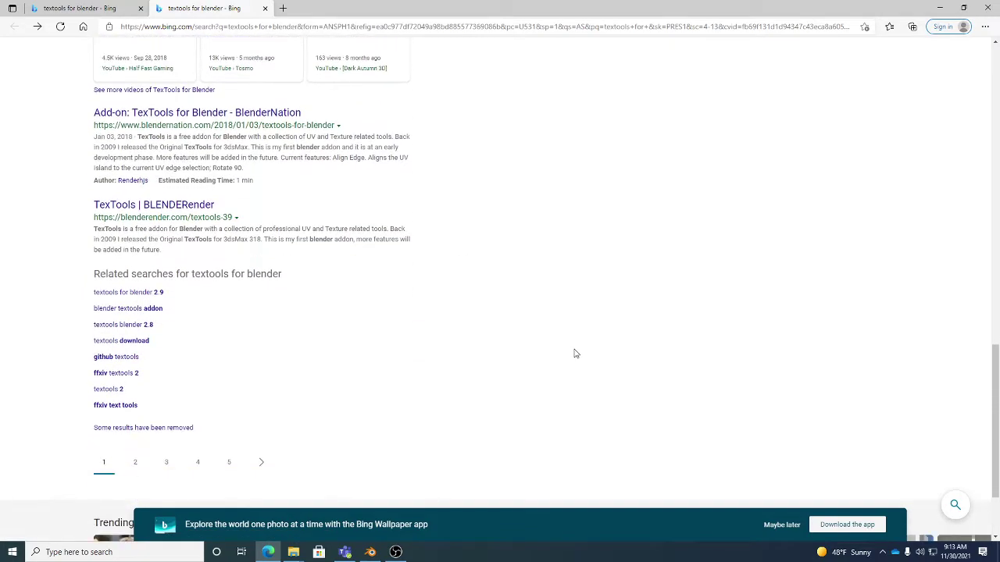
scroll(574, 353, up, 10)
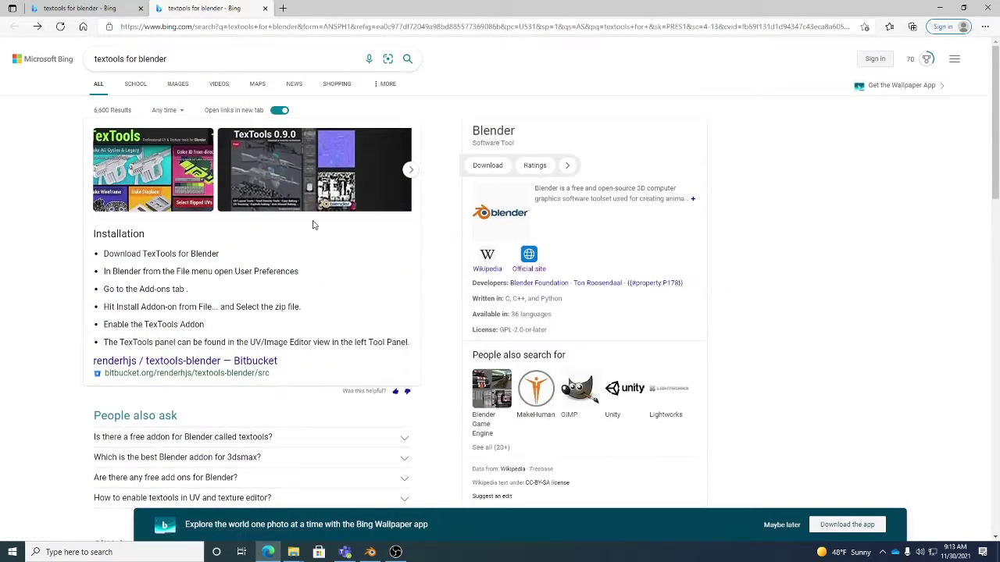
click(106, 59)
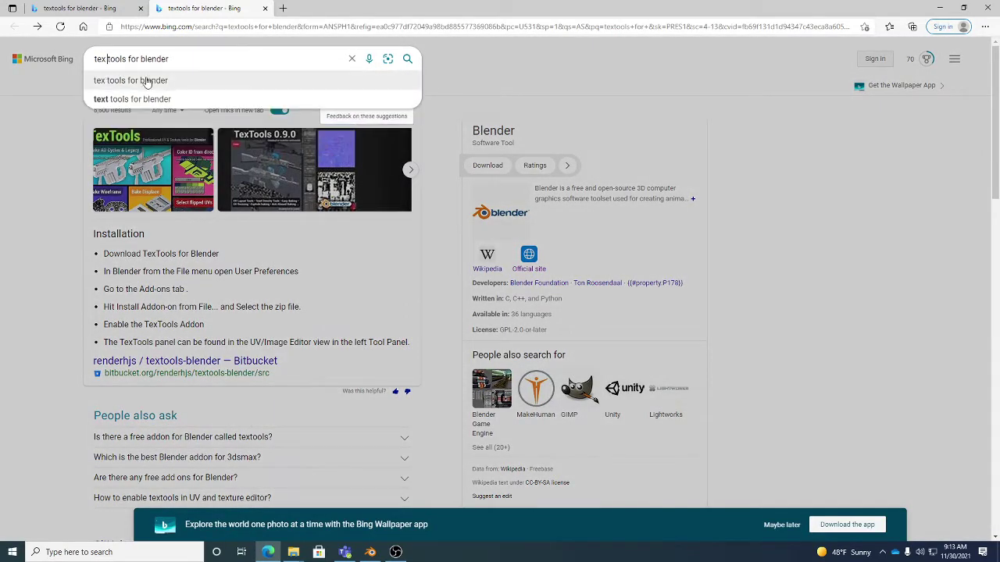
click(173, 82)
Step: Open the GitHub Releases page of TexTools-Blender from the new search results
scroll(347, 295, down, 6)
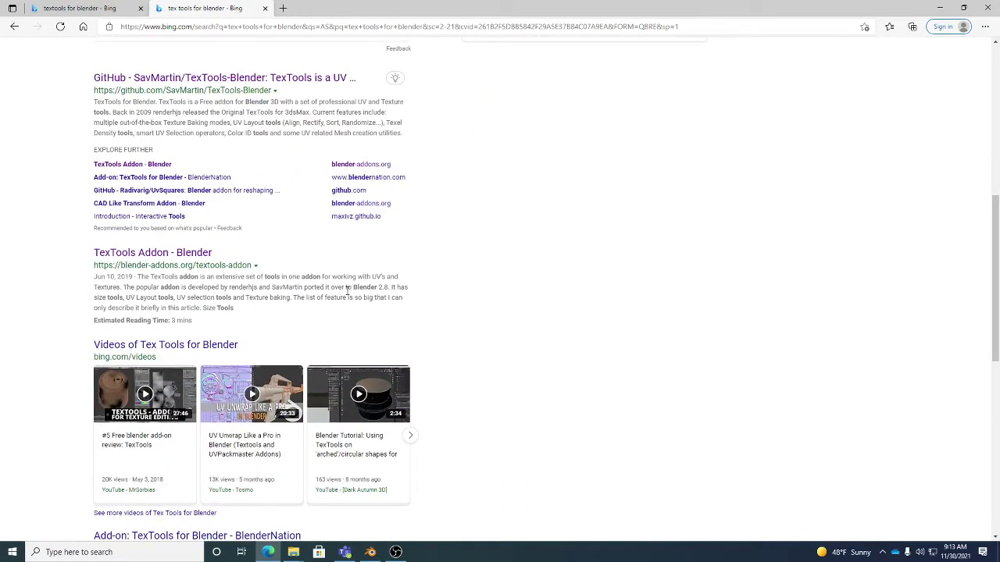
scroll(348, 290, down, 4)
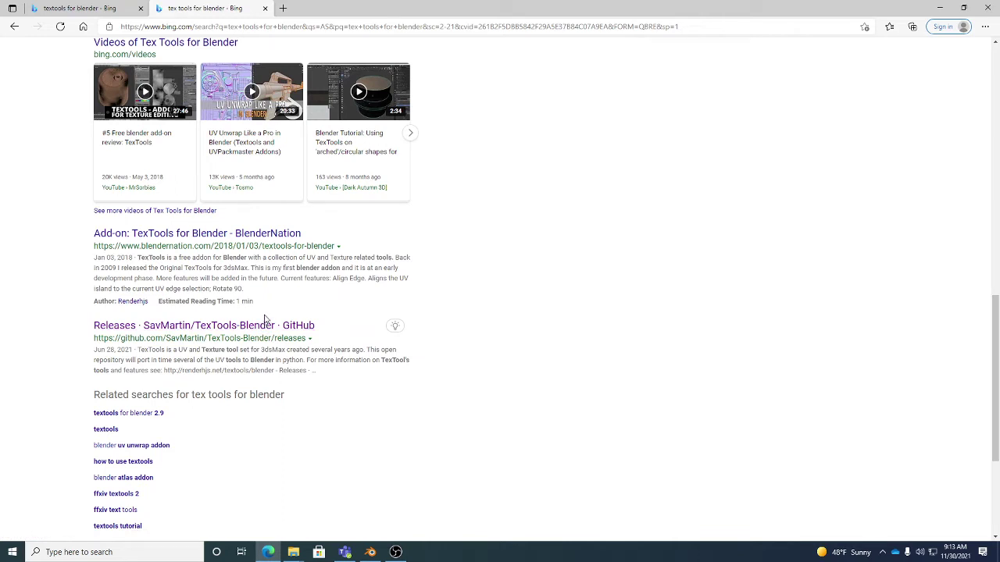
click(188, 326)
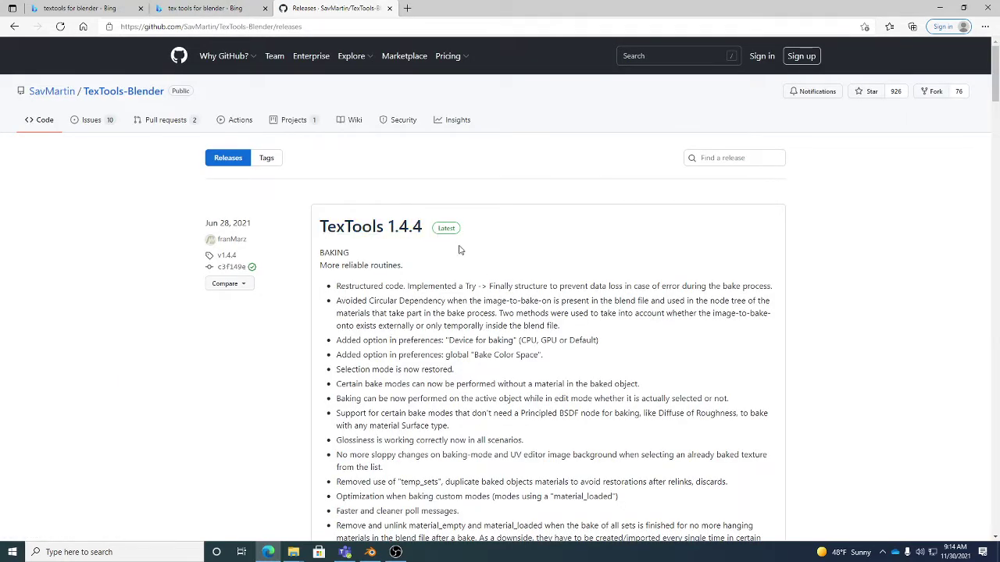
Step: Examine the TexTools 1.4.4 release notes and downloadable assets, and close the releases tab and the second search tab
scroll(460, 248, down, 3)
scroll(460, 248, down, 15)
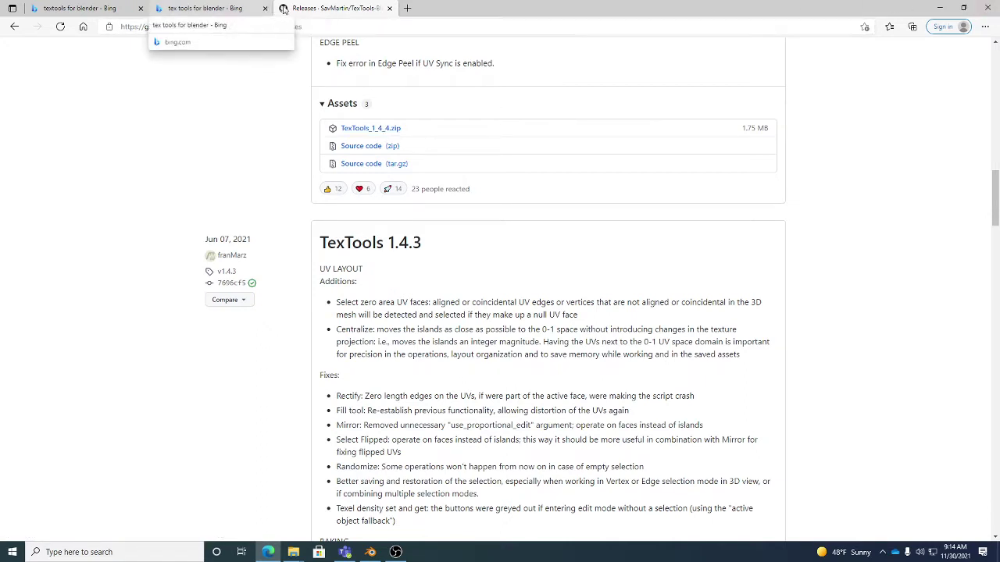
click(390, 9)
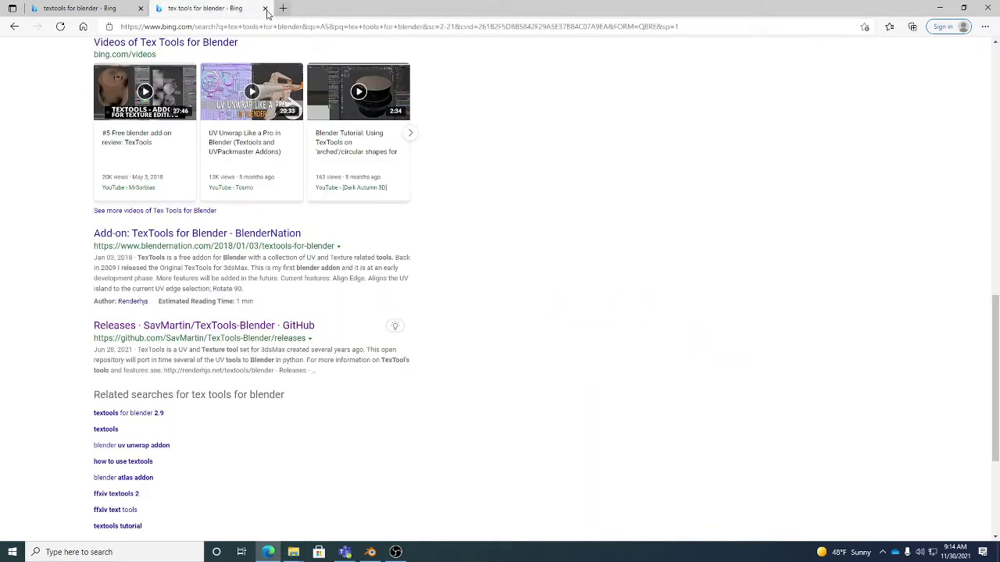
click(265, 8)
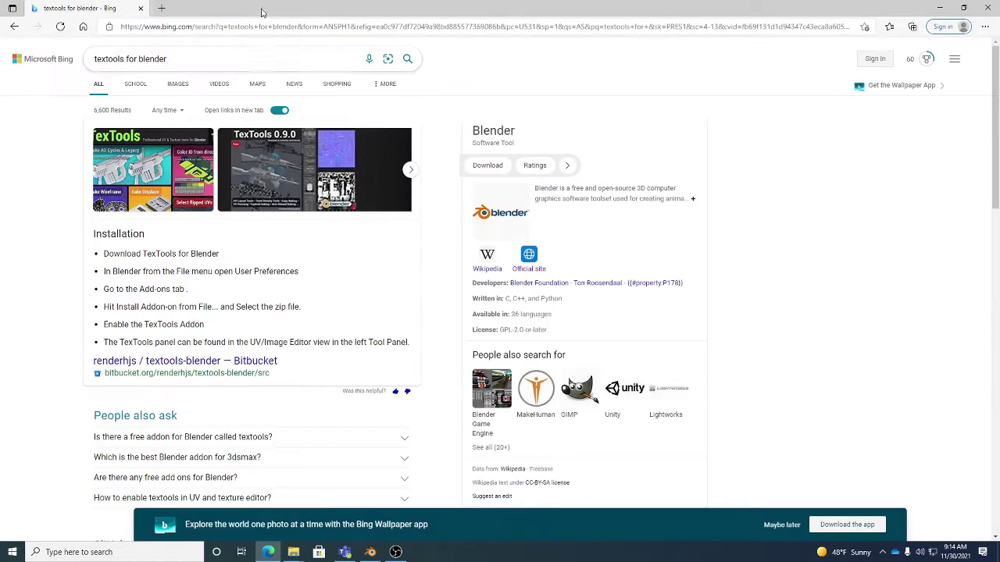
Step: Run the search again in the remaining results page as "tex tools for blender"
click(104, 57)
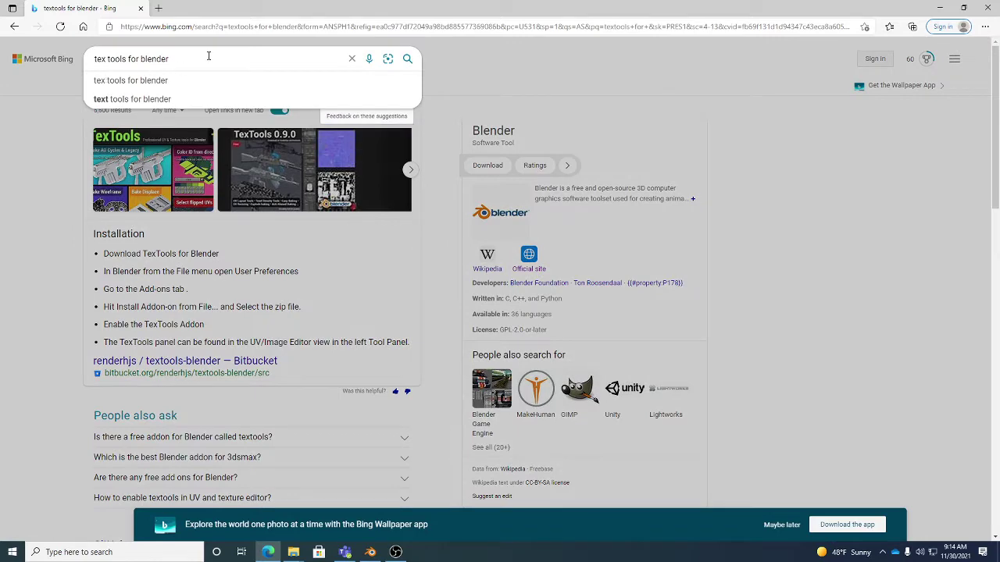
key(Return)
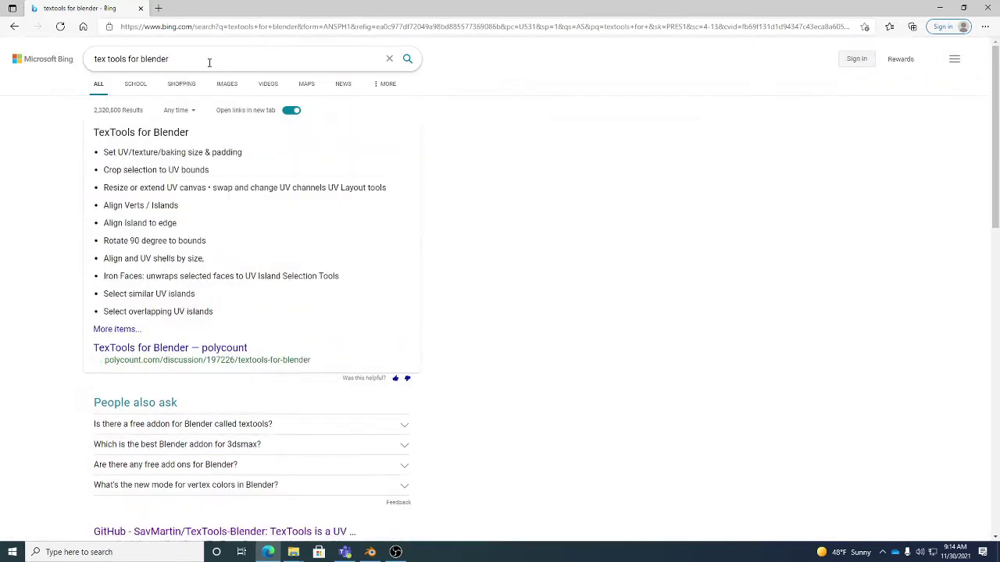
Step: Open the TexTools-Blender Releases page on GitHub from the search results for "tex tools for blender"
scroll(268, 212, down, 7)
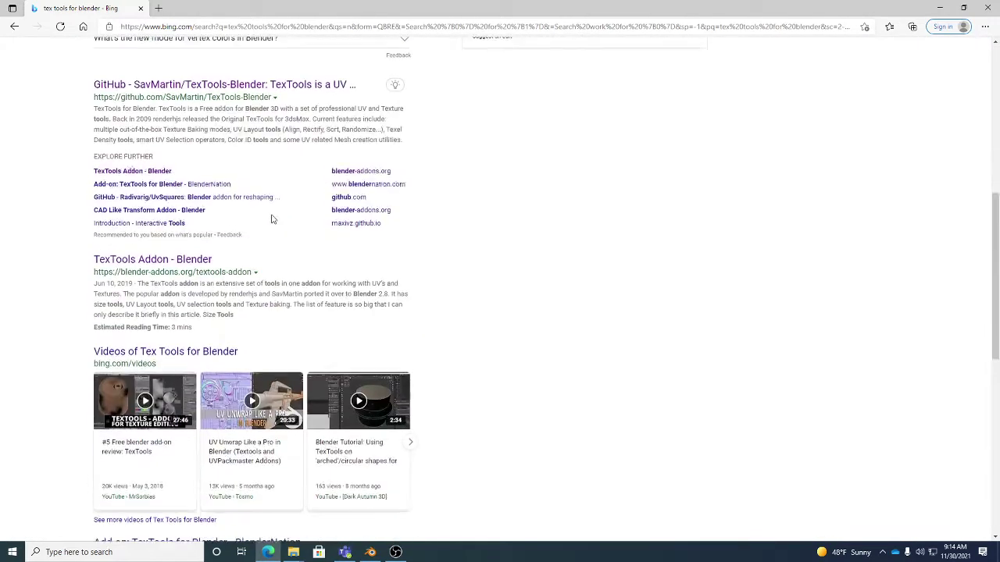
scroll(170, 279, down, 3)
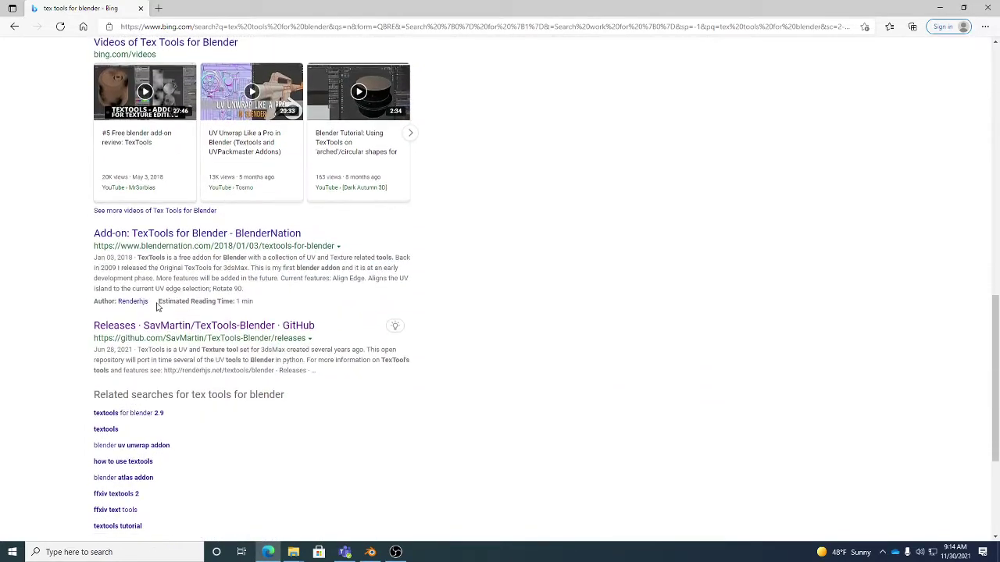
click(278, 328)
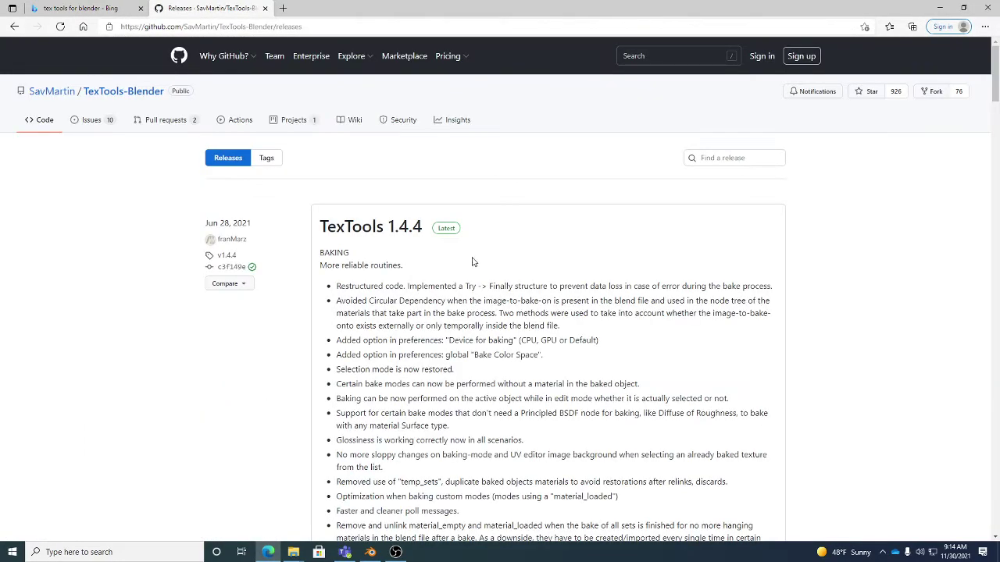
Step: Download TexTools_1_4_4.zip from the TexTools 1.4.4 release assets and close the browser
scroll(472, 262, down, 15)
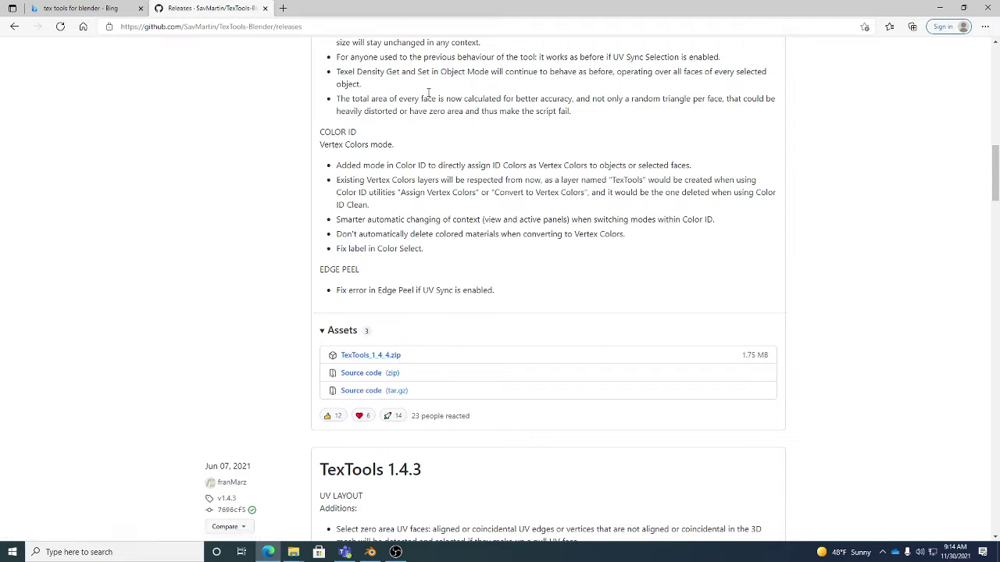
click(379, 356)
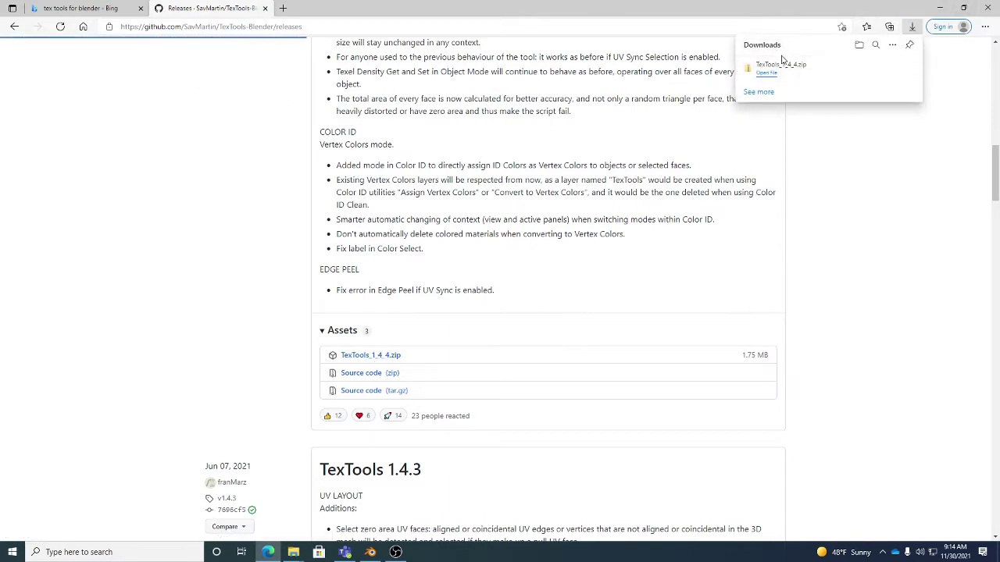
click(991, 7)
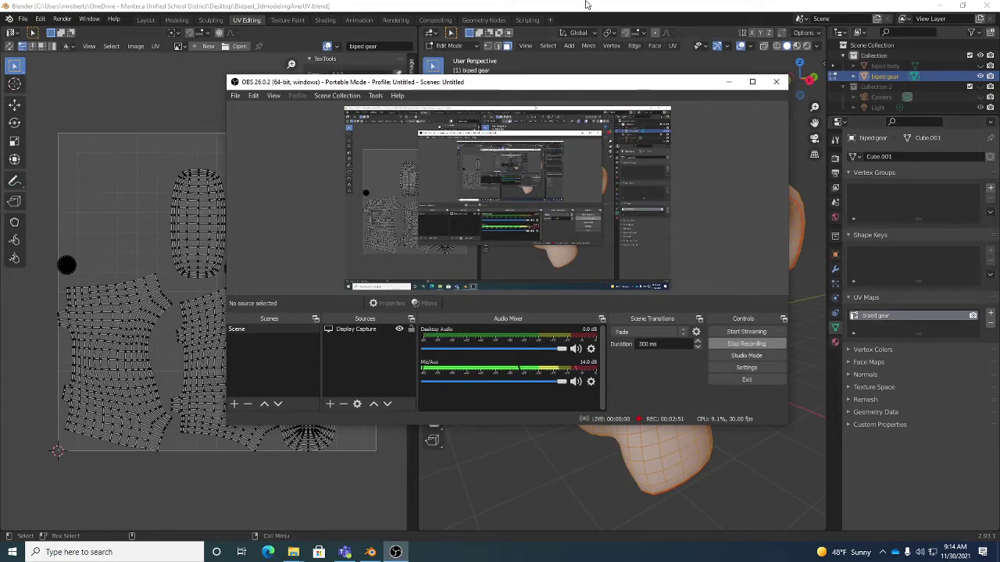
Step: Switch to Blender and open the add-ons section of the preferences
click(592, 9)
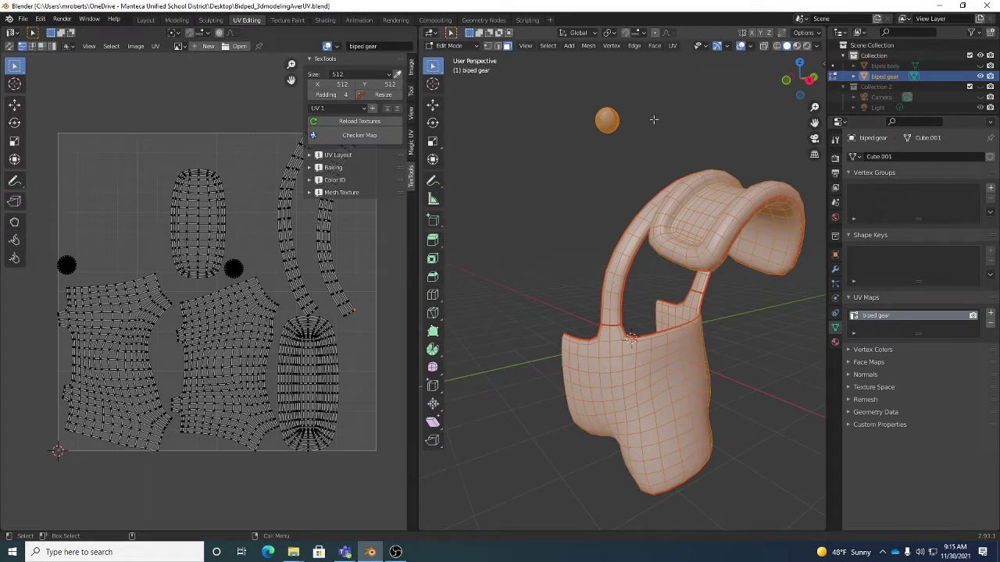
click(41, 19)
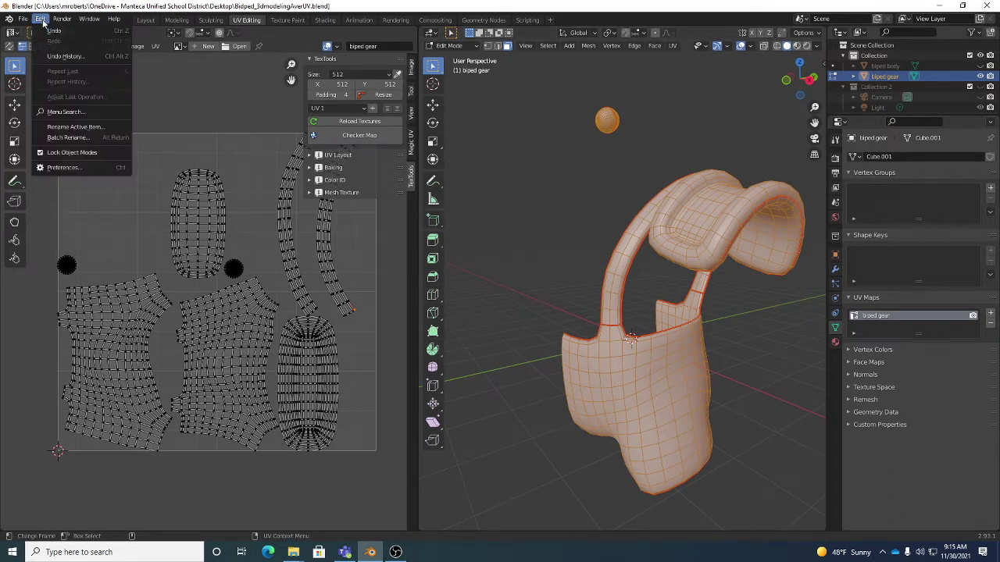
click(66, 168)
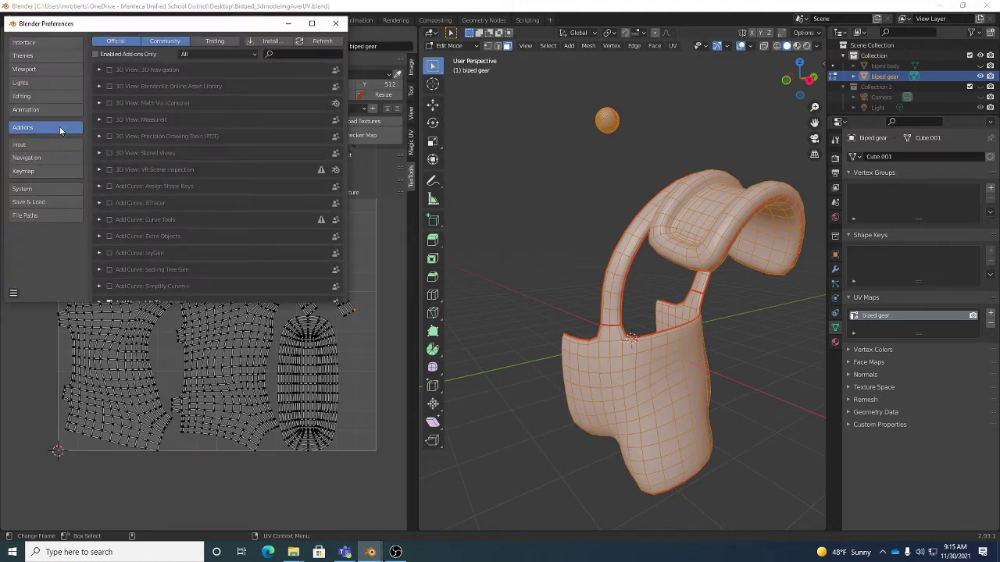
click(267, 41)
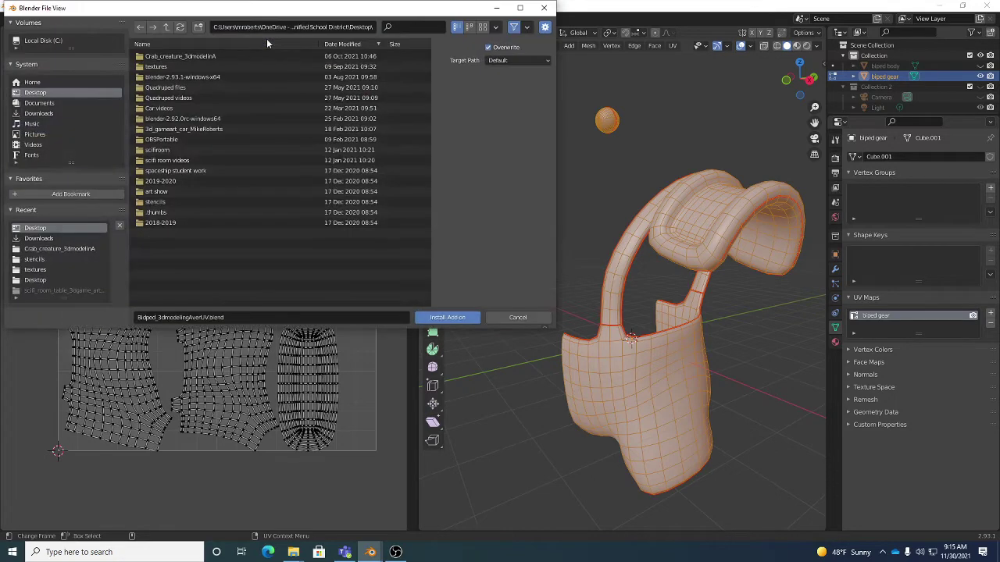
click(37, 113)
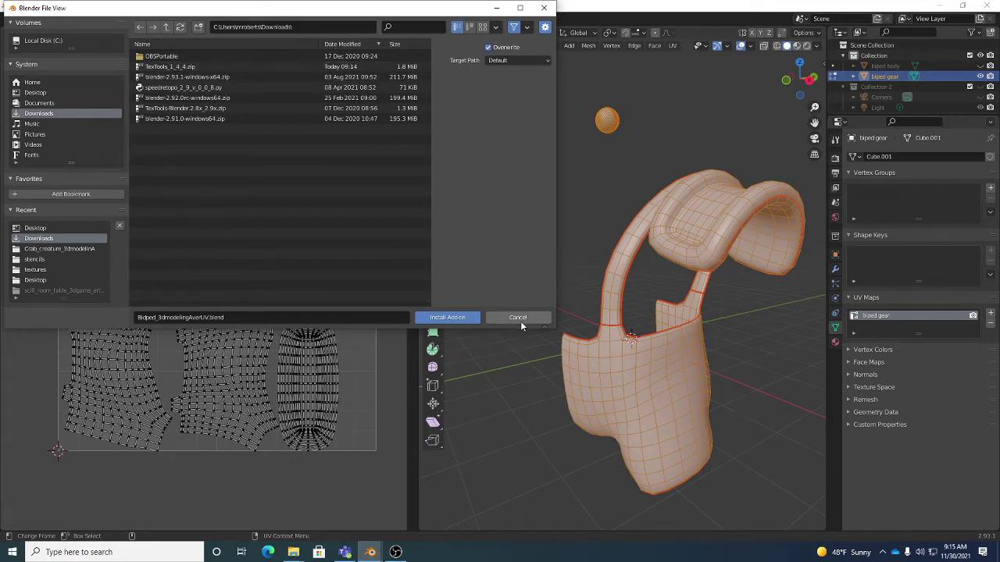
click(169, 68)
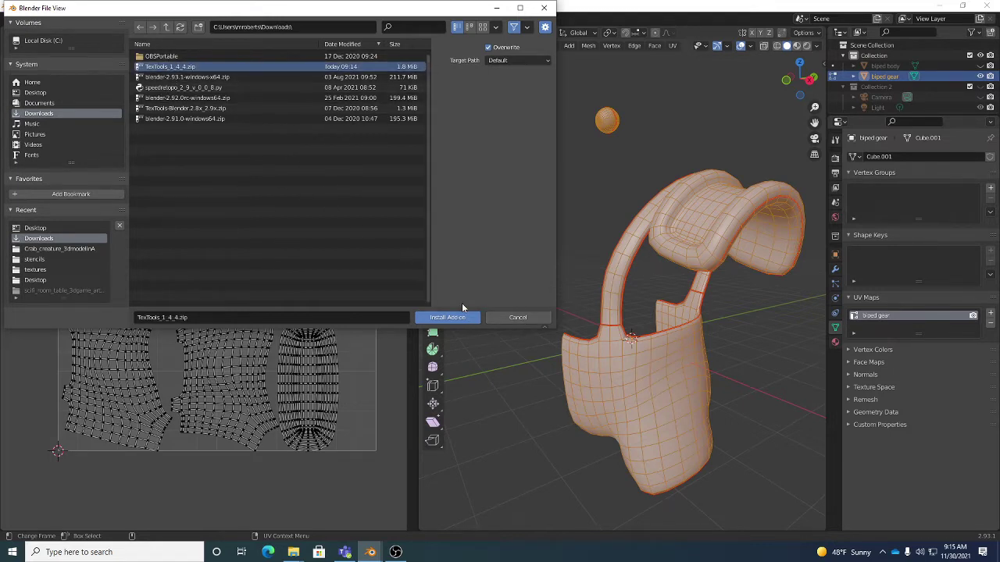
click(516, 318)
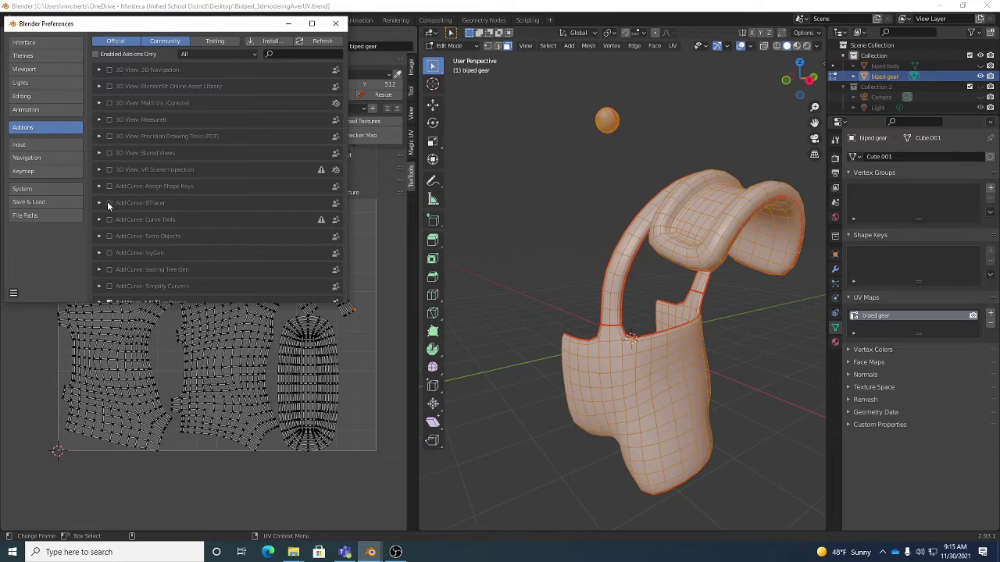
Step: Install the add-on from TexTools_1_4_4.zip in the Downloads folder
click(269, 42)
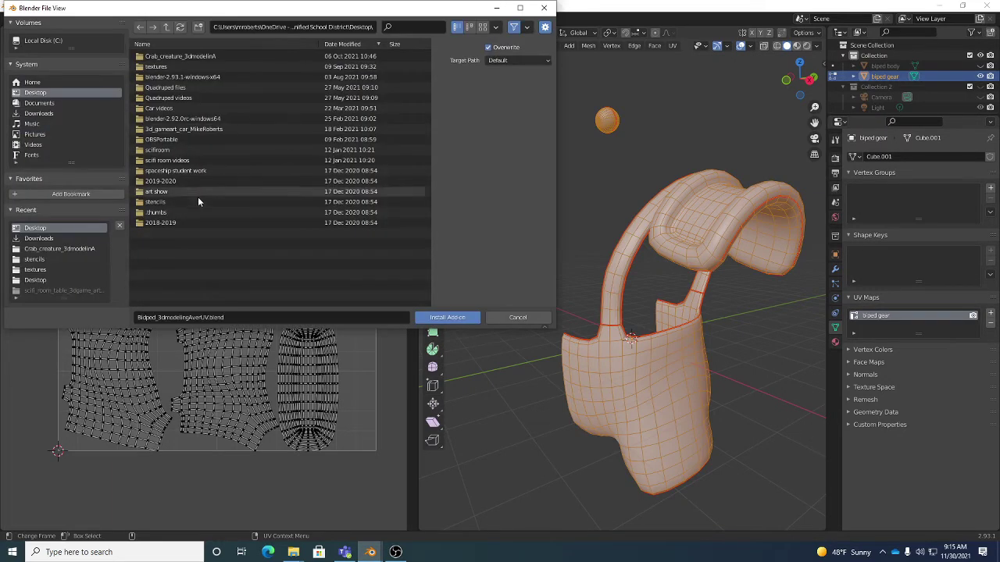
click(38, 114)
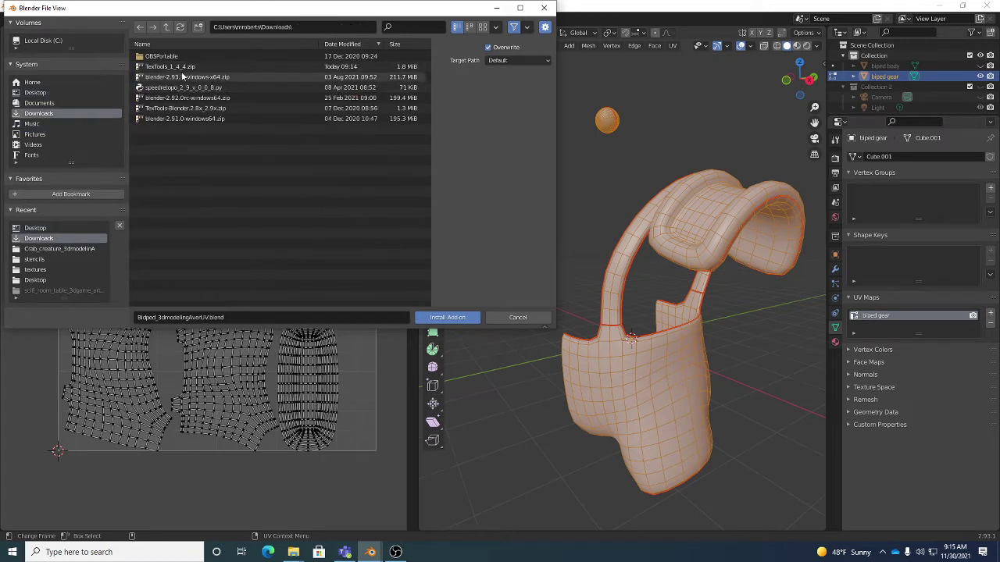
click(180, 68)
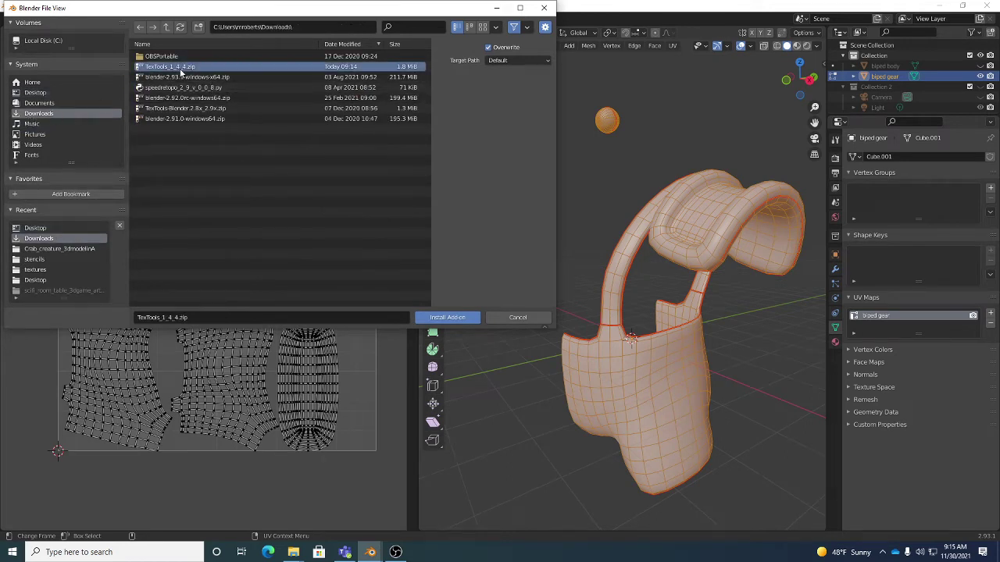
click(452, 319)
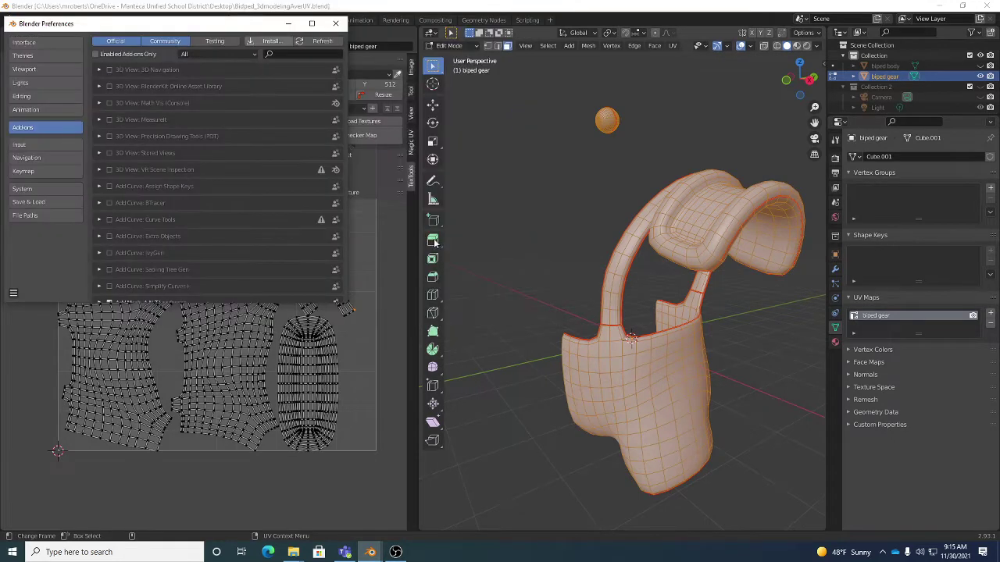
Step: Search the add-ons list for "tex" to check the TexTools entry, and close the preferences
click(299, 54)
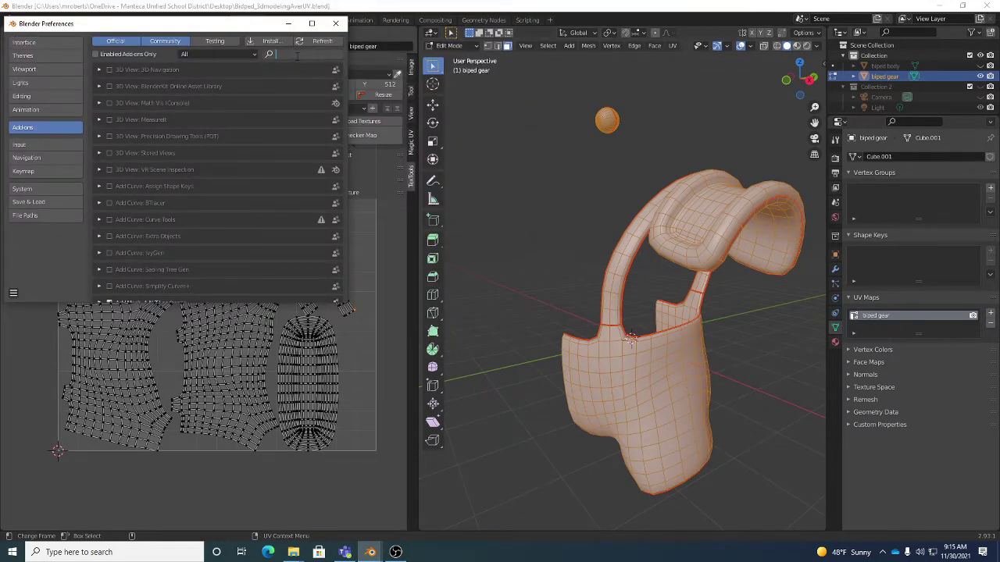
text(tex)
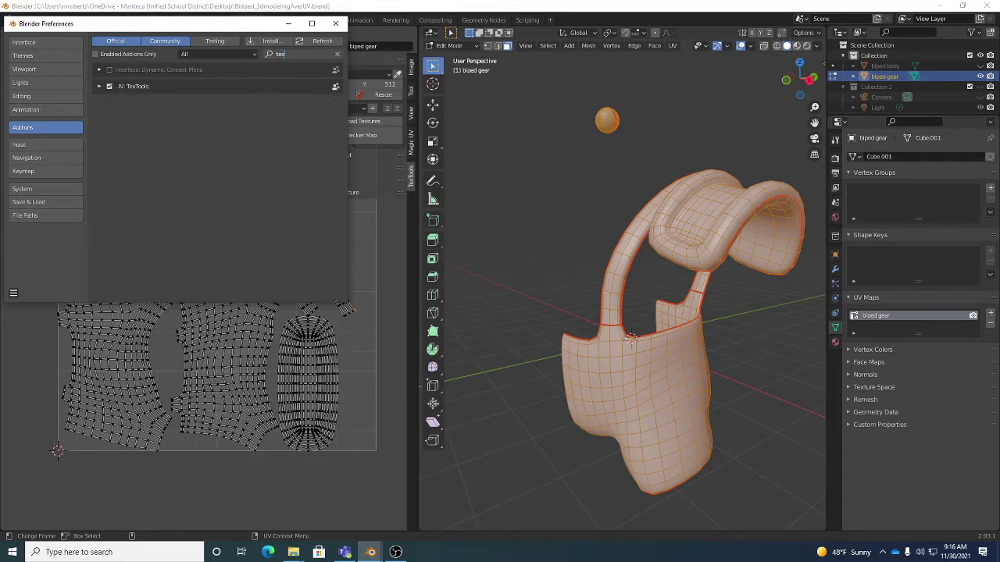
click(335, 23)
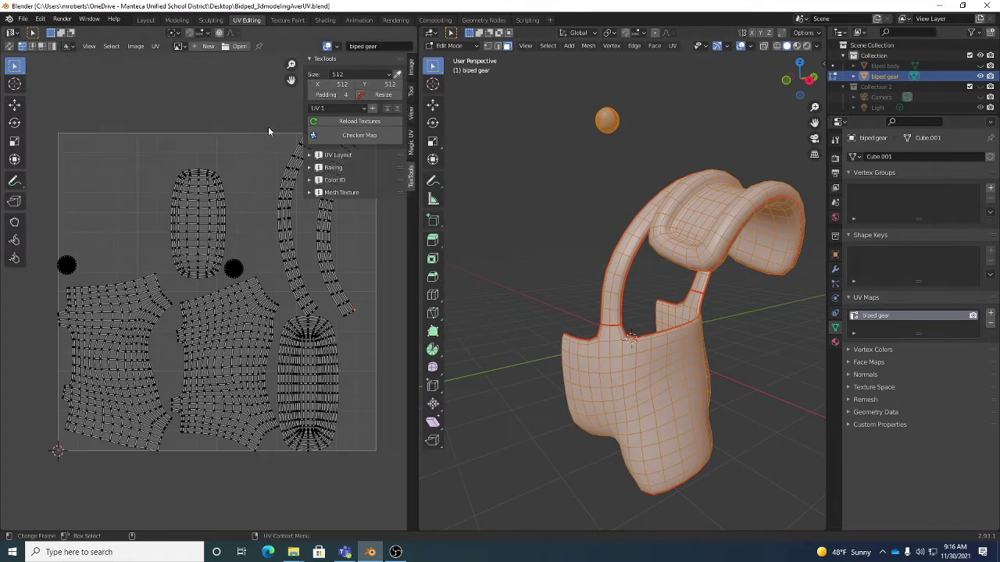
Step: Hide the UV editor's sidebar and return the biped gear to Object Mode
key(n)
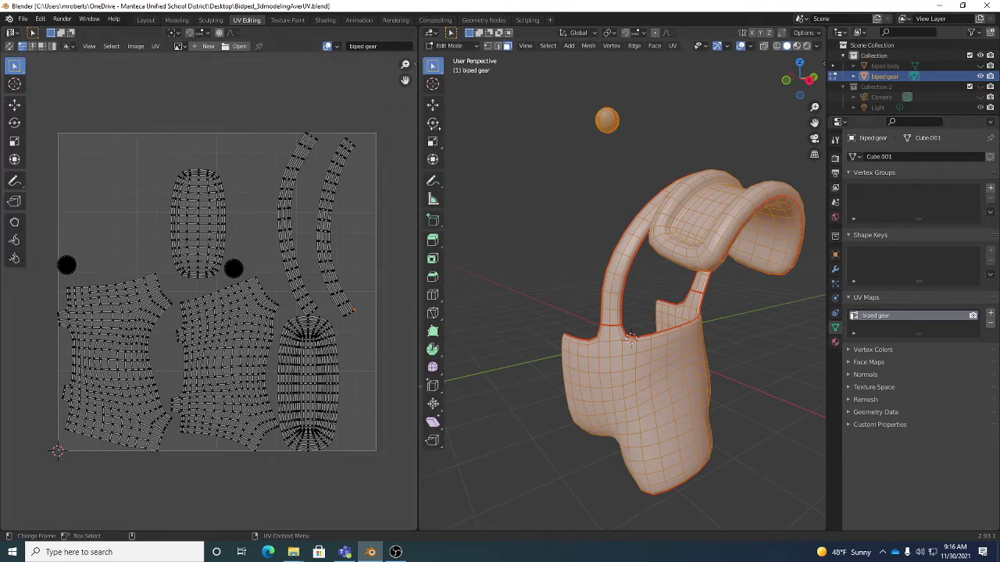
middle_drag(631, 287, 656, 291)
key(Tab)
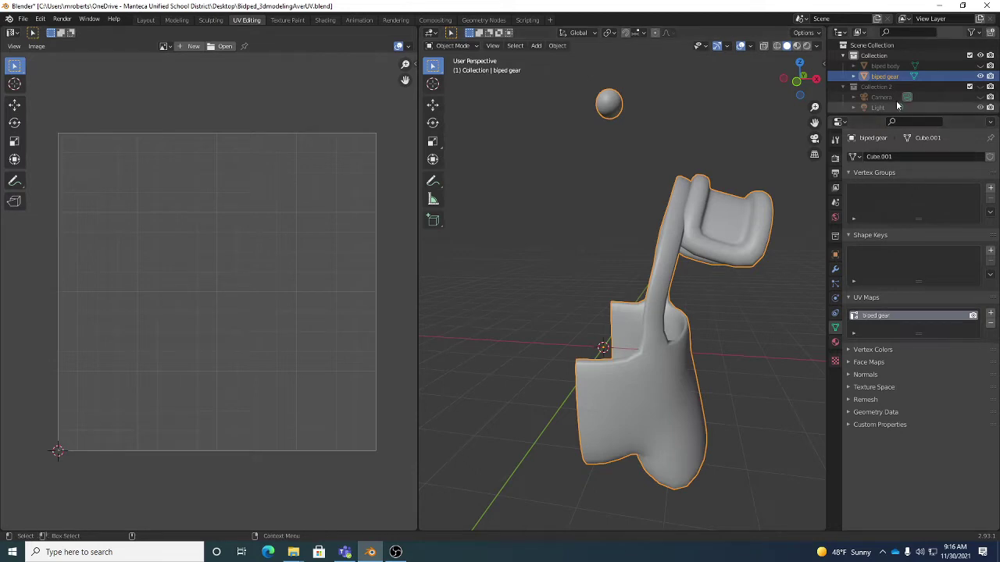
Step: Show and select the biped body in the outliner and hide the biped gear
click(980, 67)
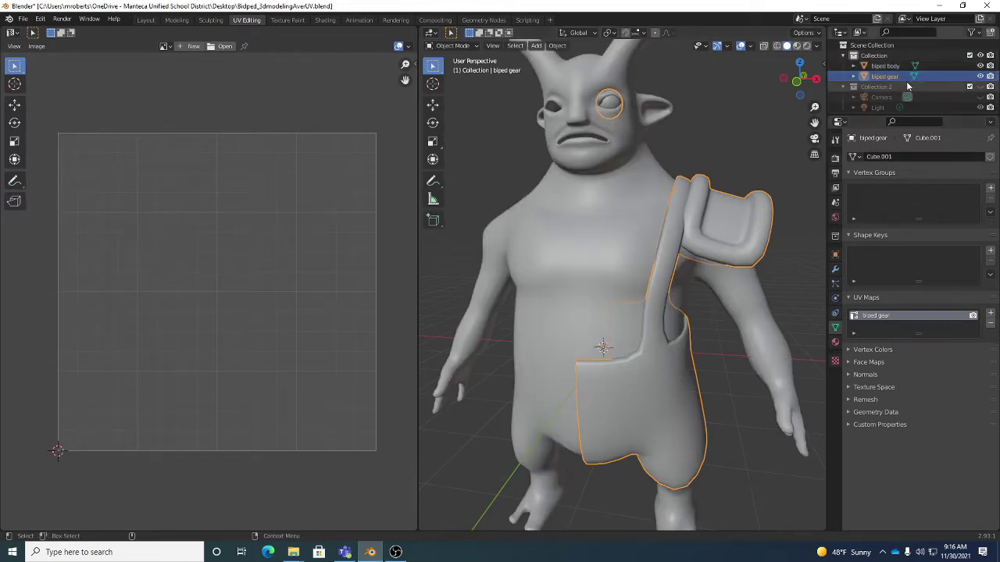
click(975, 67)
click(980, 77)
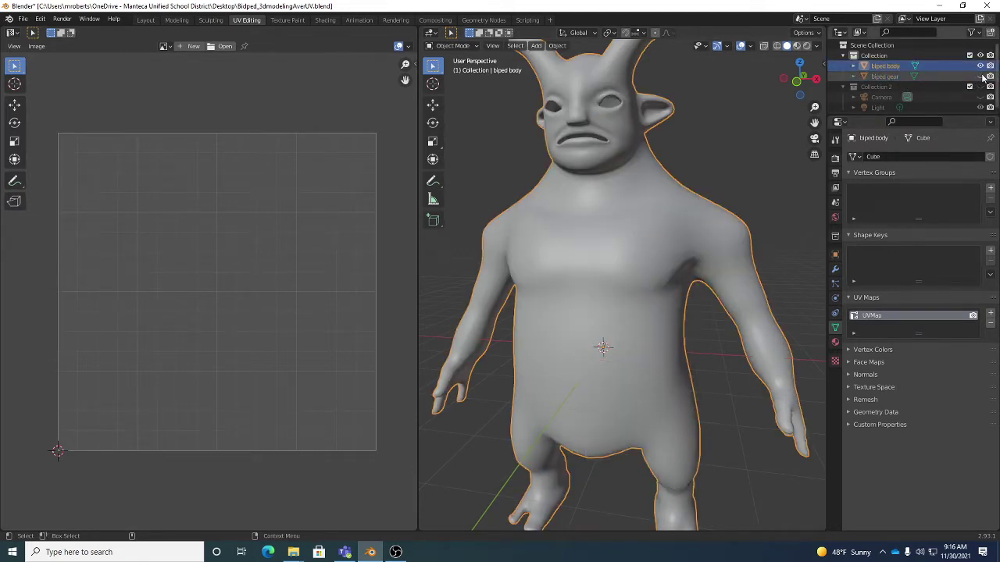
middle_drag(624, 285, 657, 294)
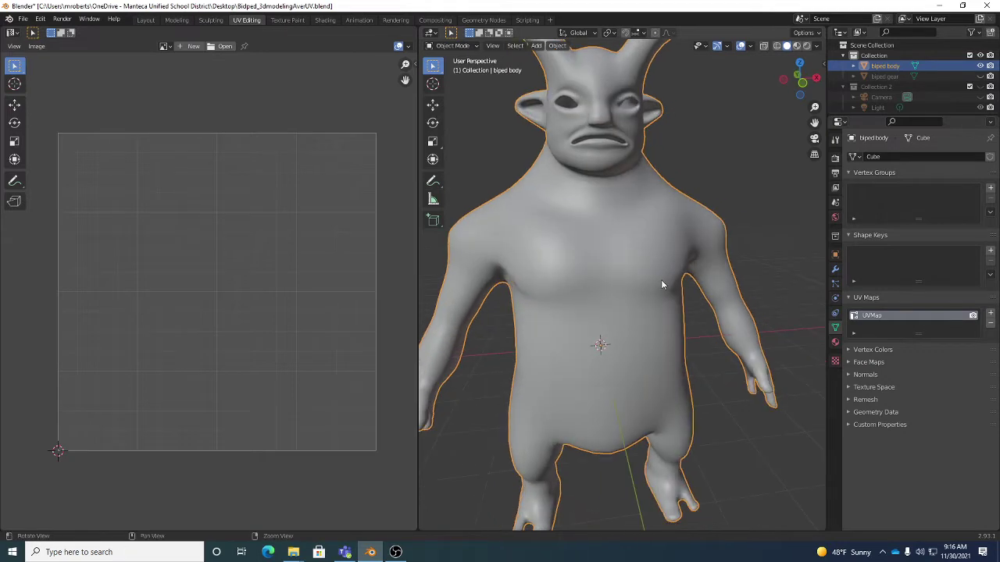
scroll(661, 281, down, 4)
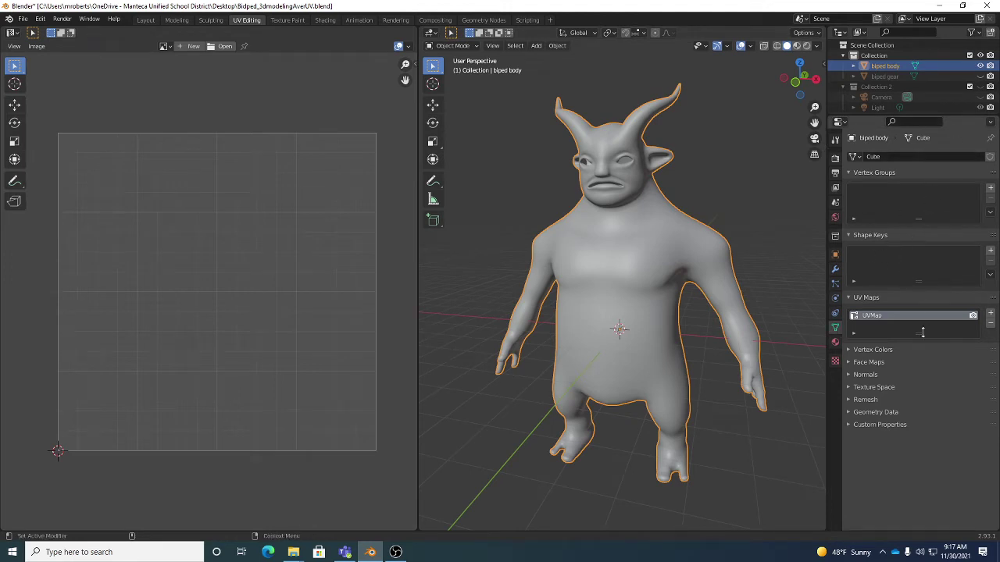
Step: Rename the biped body's UV map as "biped body" and check the UV map name of the biped gear
click(866, 298)
click(865, 297)
click(867, 299)
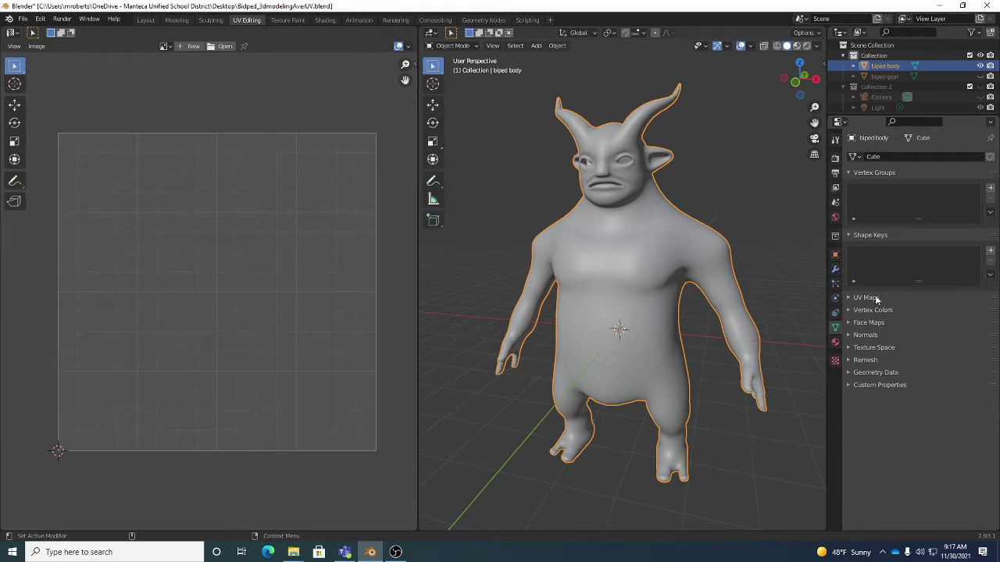
click(875, 300)
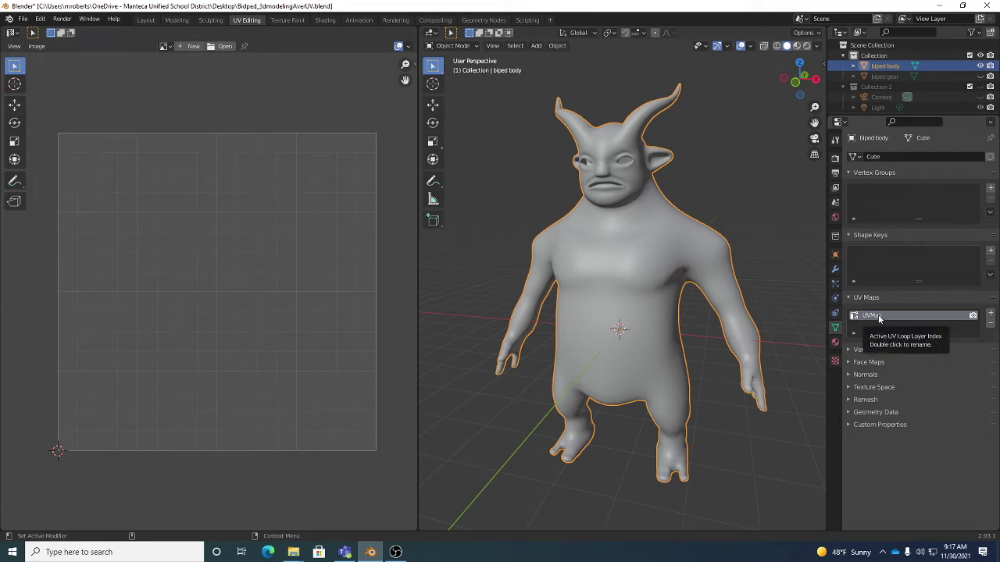
double_click(879, 317)
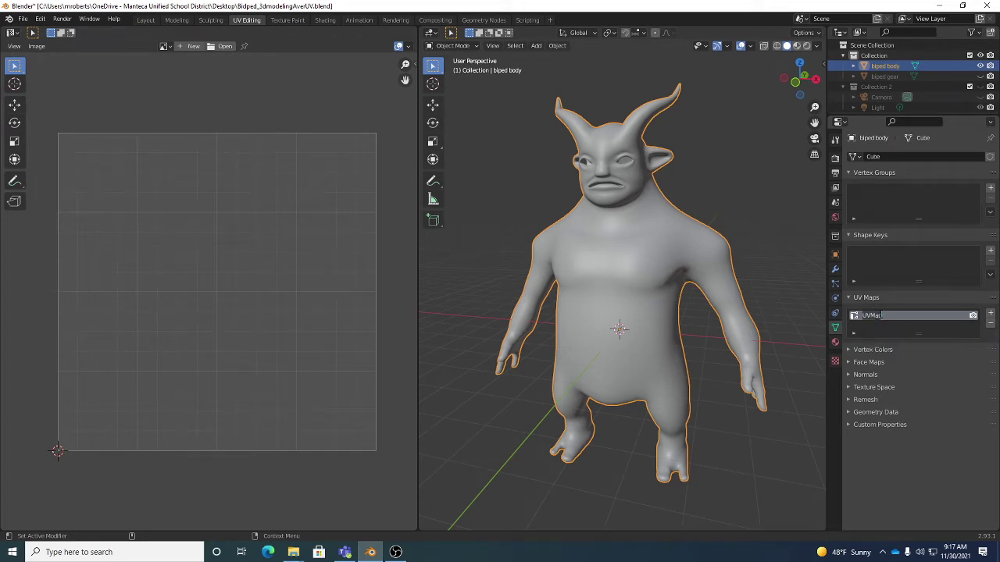
text(biped body)
key(Return)
click(902, 78)
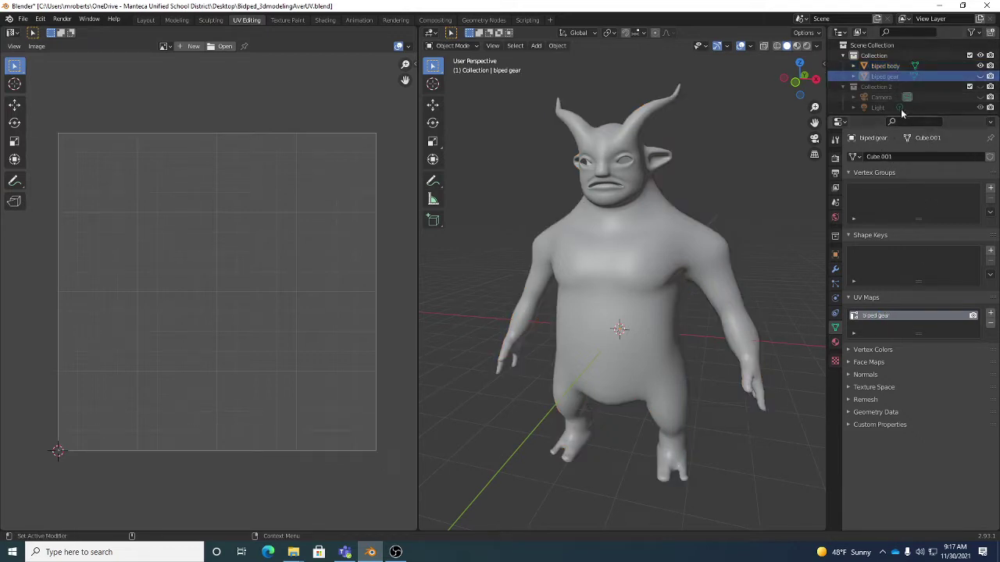
Step: Put the biped body in Edit Mode and select the vertical face loop down the middle of the head and torso
click(887, 65)
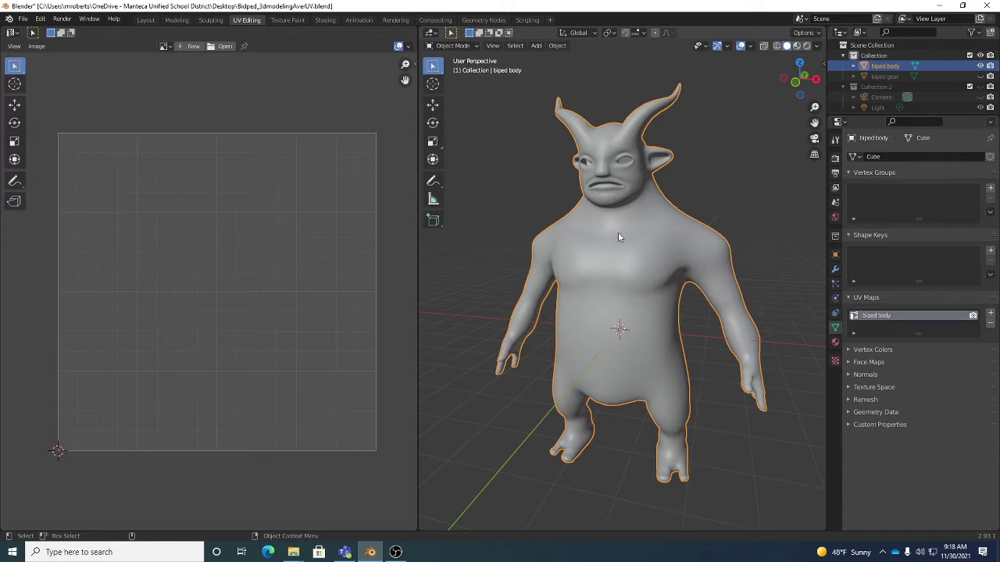
mouse_move(618, 236)
middle_down()
mouse_move(640, 264)
mouse_move(630, 252)
middle_up()
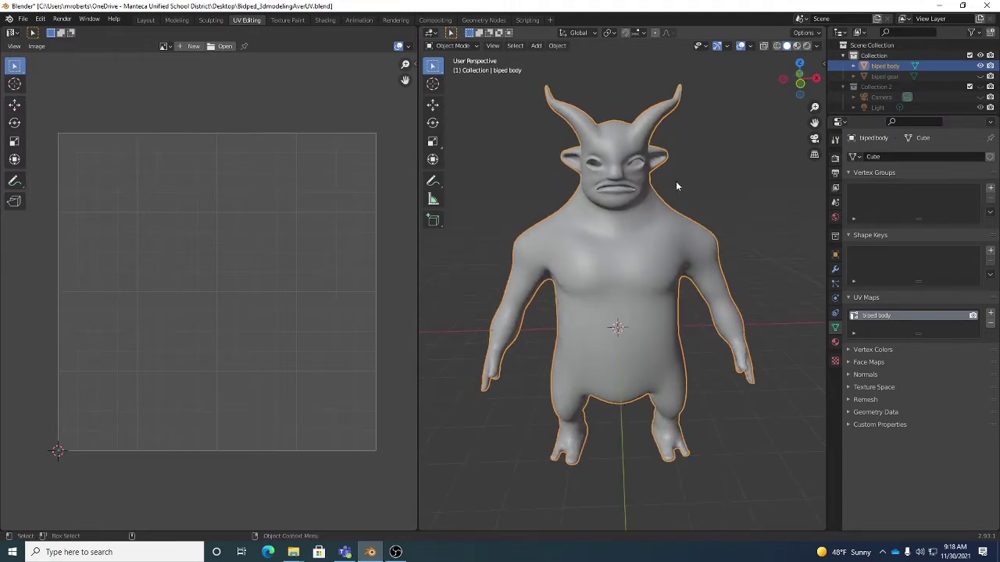
key(Tab)
middle_drag(706, 207, 626, 170)
scroll(652, 235, up, 5)
scroll(660, 246, down, 3)
scroll(665, 254, up, 2)
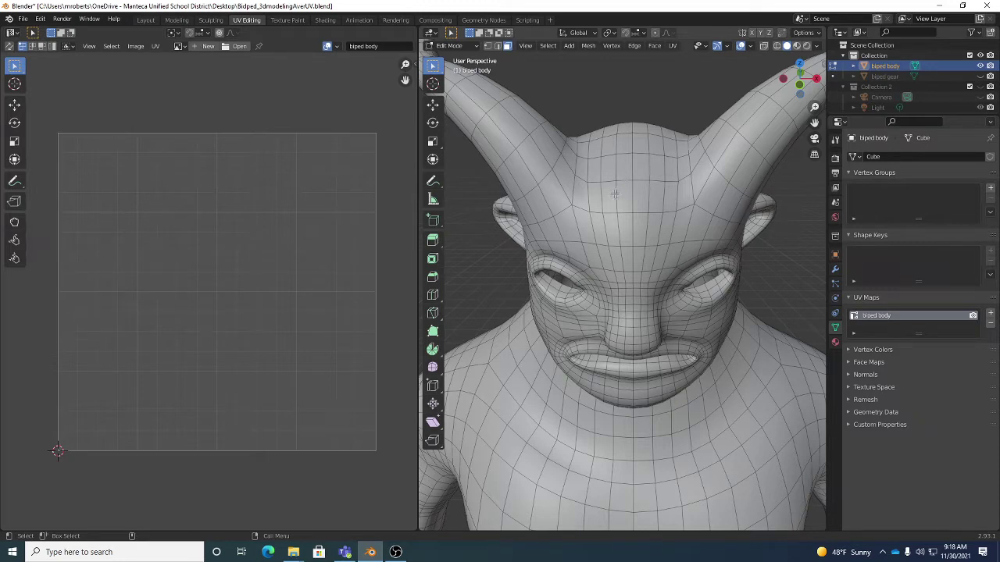
alt+click(616, 197)
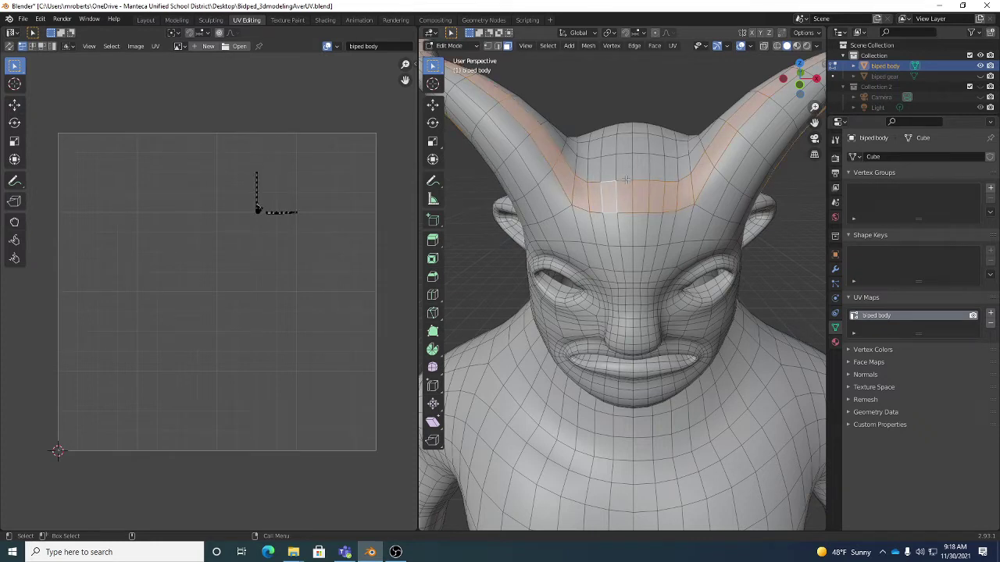
alt+click(626, 180)
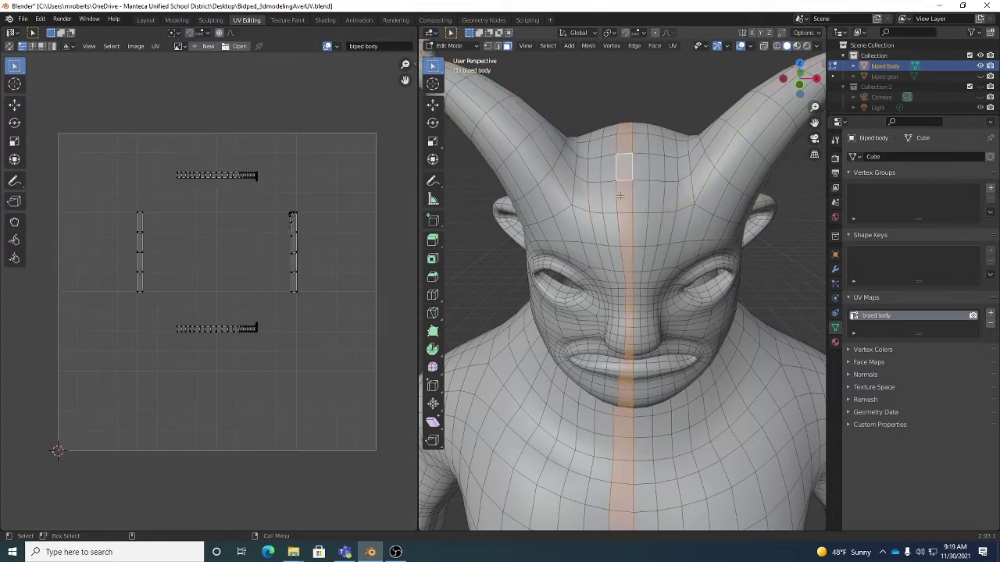
Step: Select the vertical face loop down the middle of the biped's head and torso and delete its faces
alt+click(617, 197)
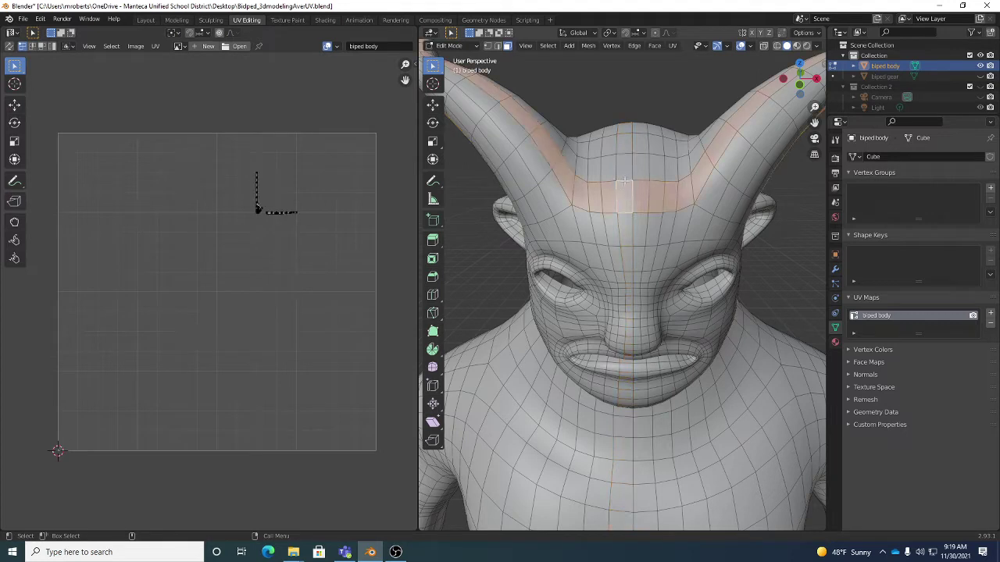
alt+click(625, 181)
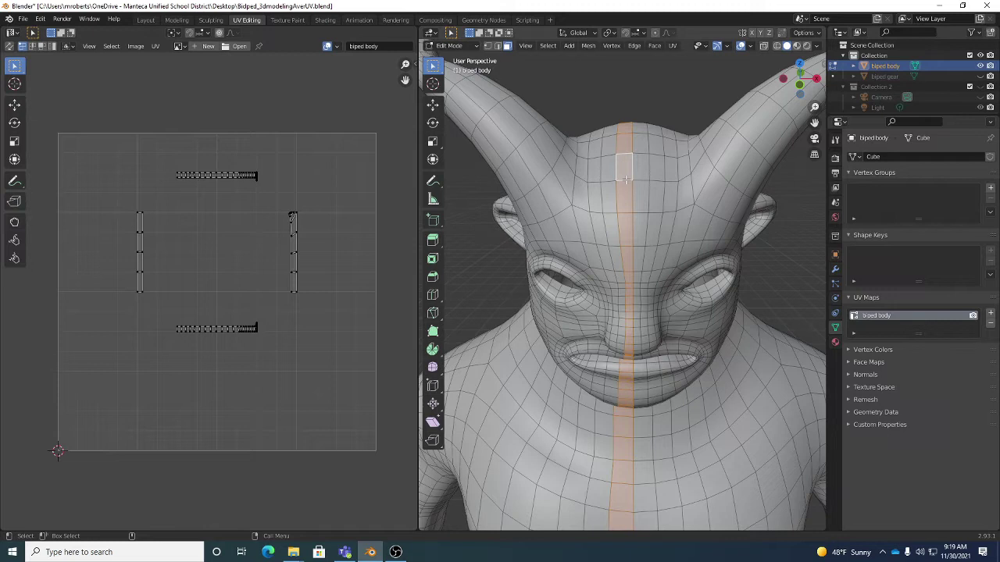
key(x)
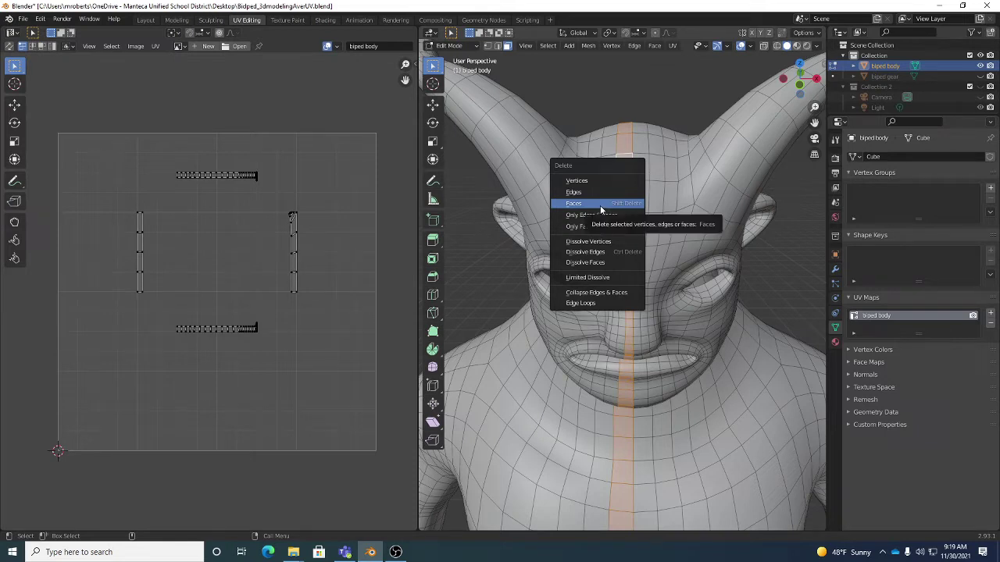
click(600, 203)
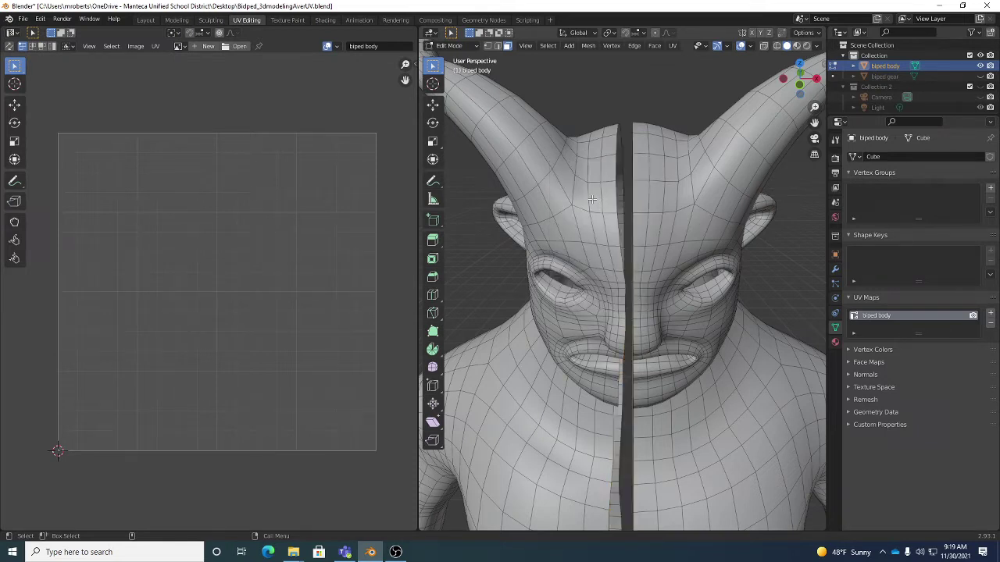
Step: Select all faces linked to the forehead on the character's right half of the body and delete that half
click(593, 199)
click(549, 46)
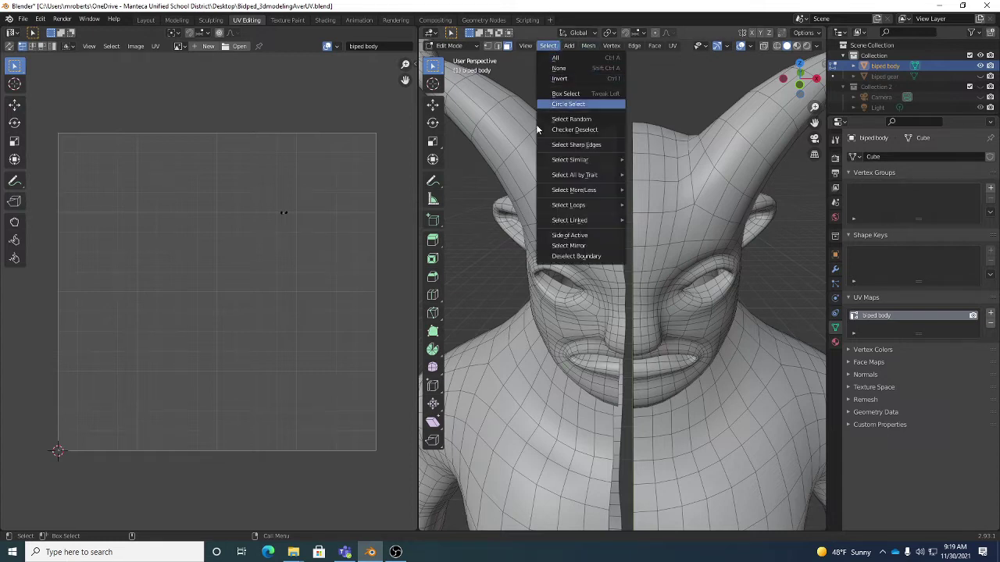
mouse_move(584, 220)
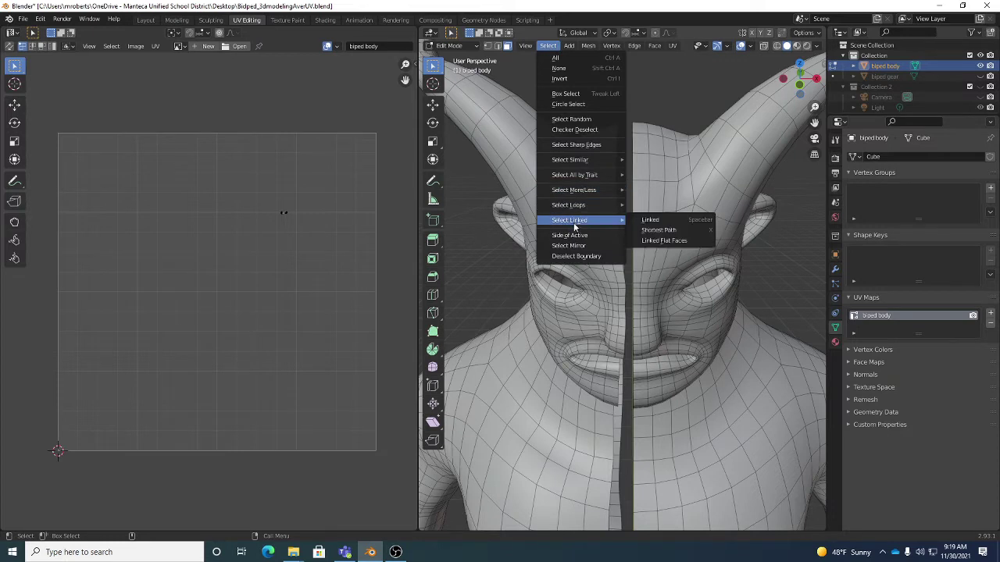
click(669, 225)
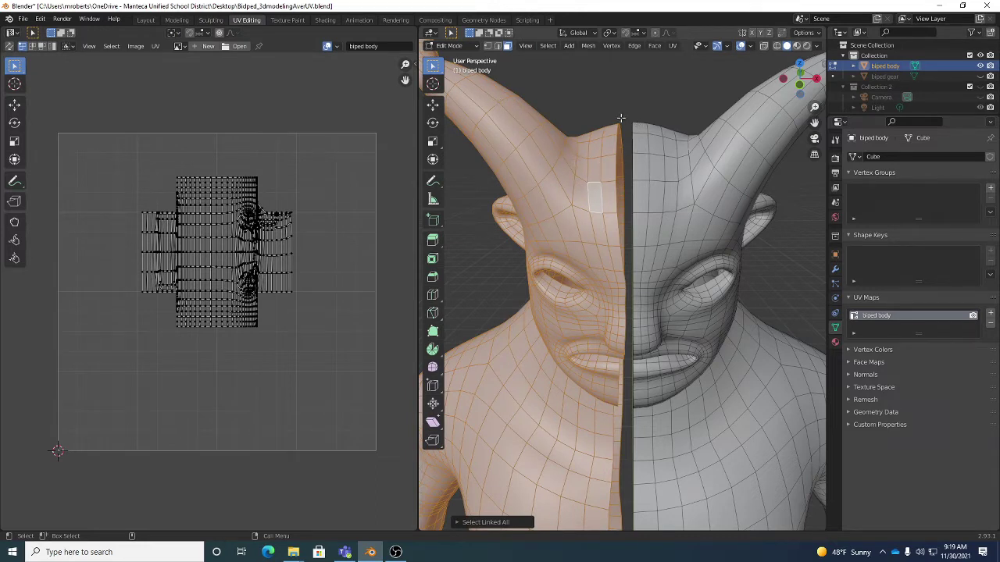
scroll(621, 118, down, 6)
shift+middle_drag(629, 321, 629, 194)
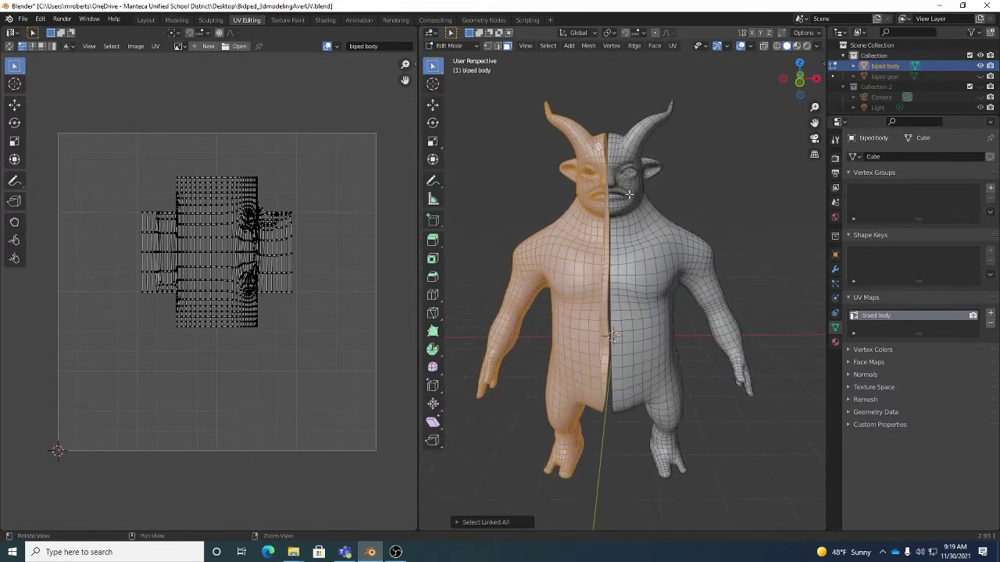
scroll(629, 194, up, 2)
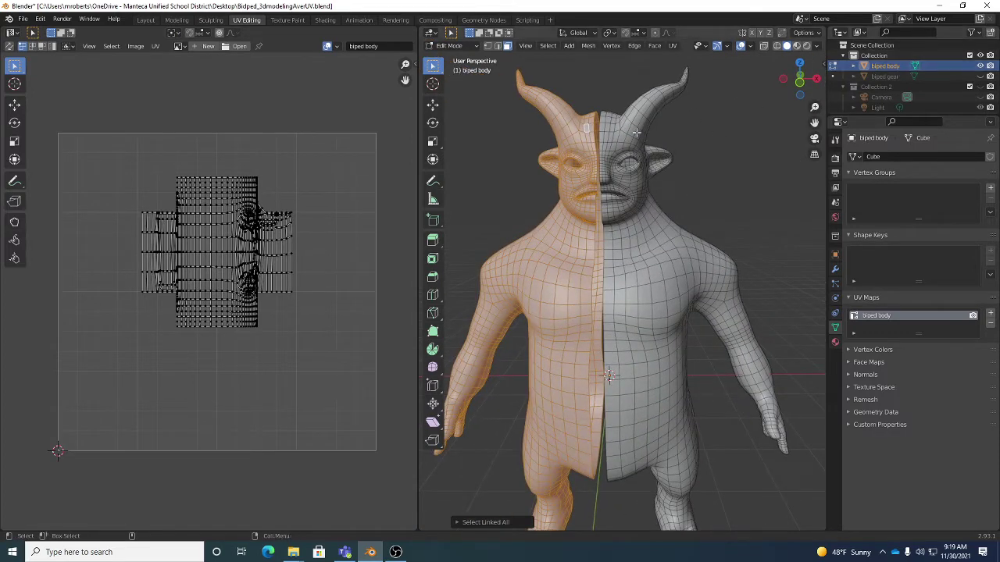
scroll(607, 88, up, 4)
middle_drag(607, 88, 594, 80)
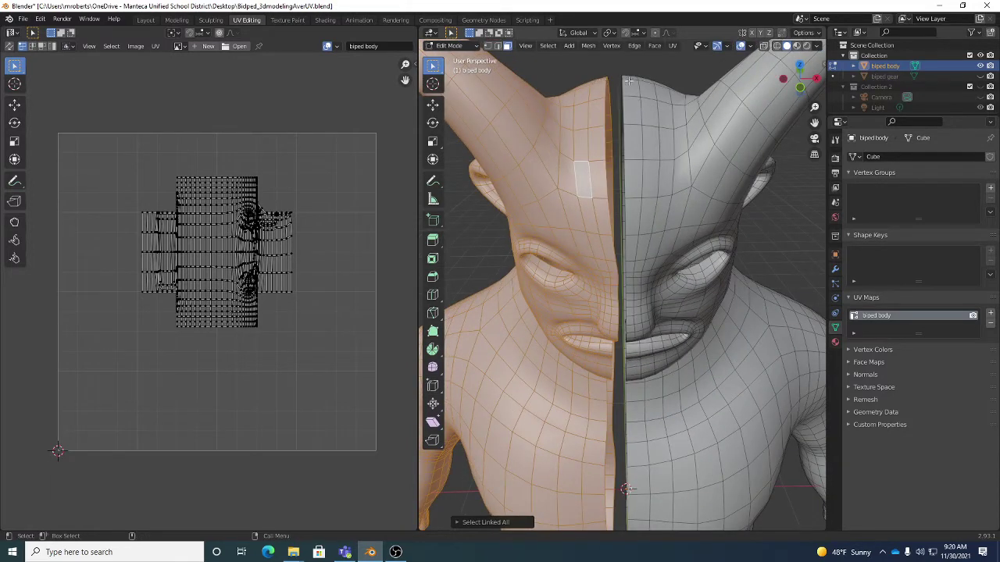
scroll(635, 83, down, 3)
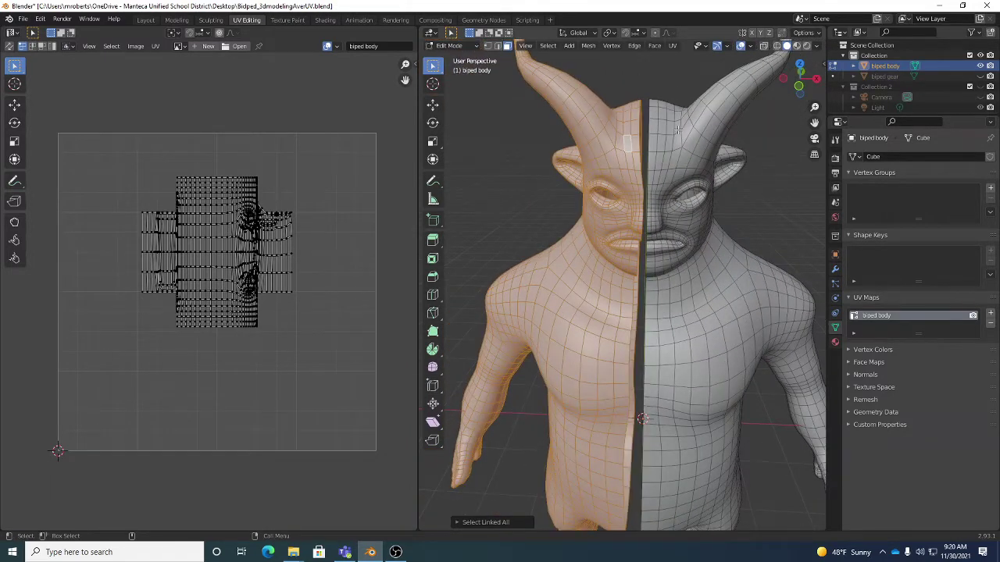
key(x)
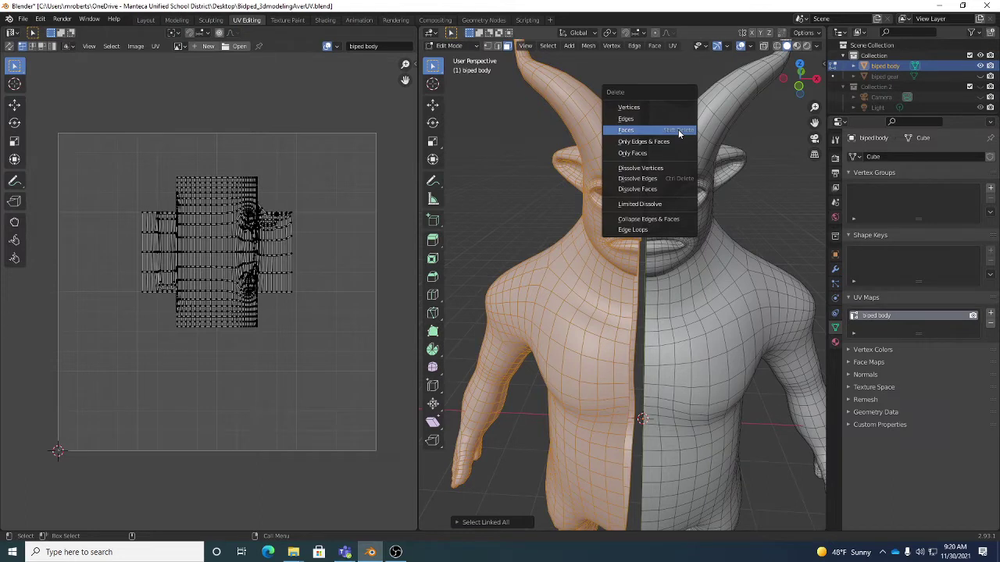
click(679, 134)
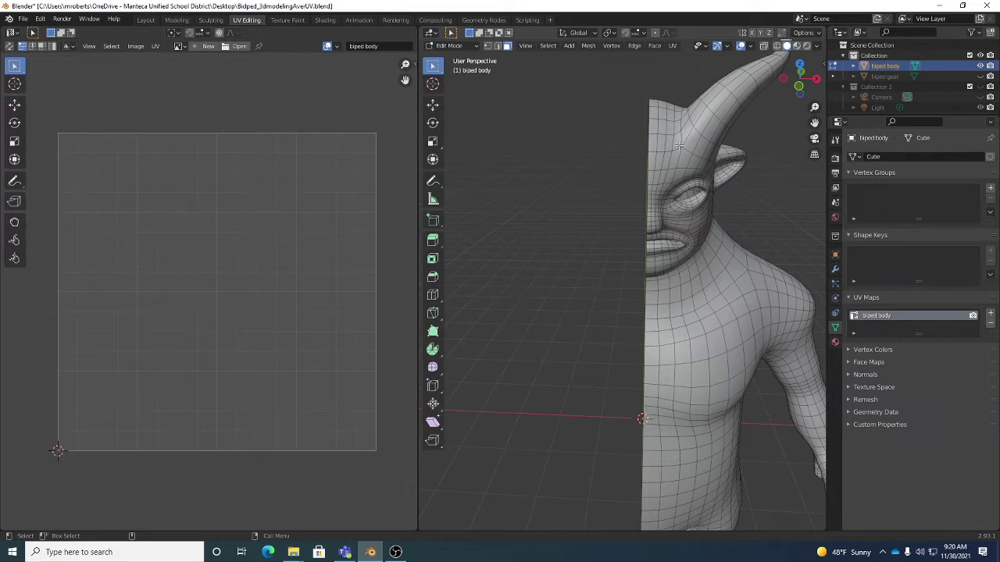
Step: Switch to edge selection and select the edge loop around the ankle of the remaining leg
middle_drag(697, 259, 693, 233)
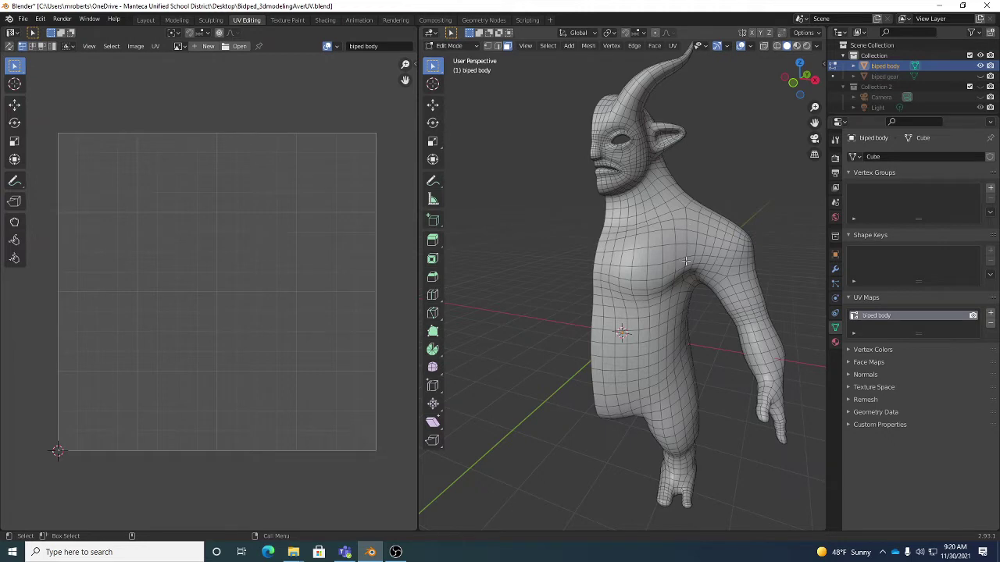
middle_drag(686, 261, 703, 266)
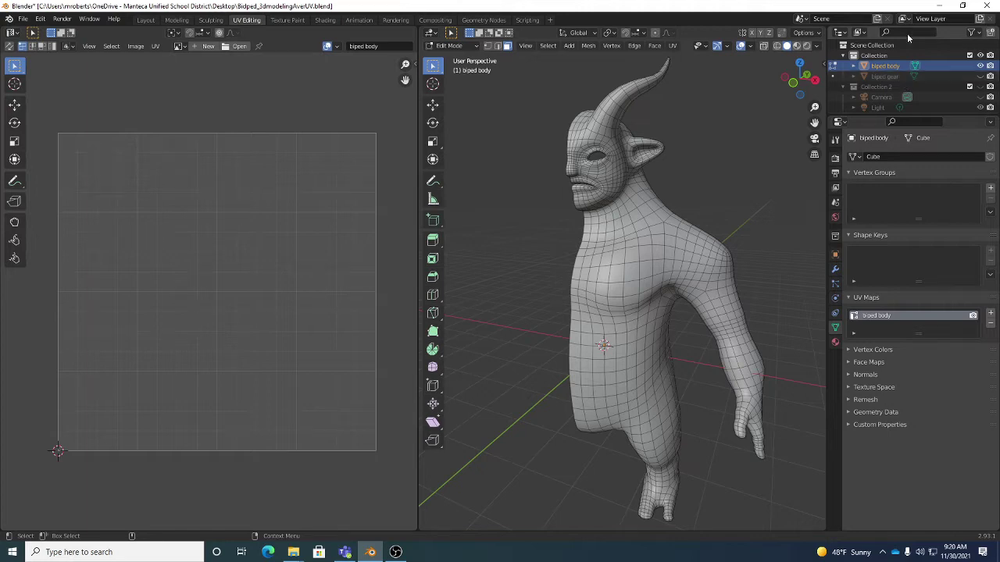
key(2)
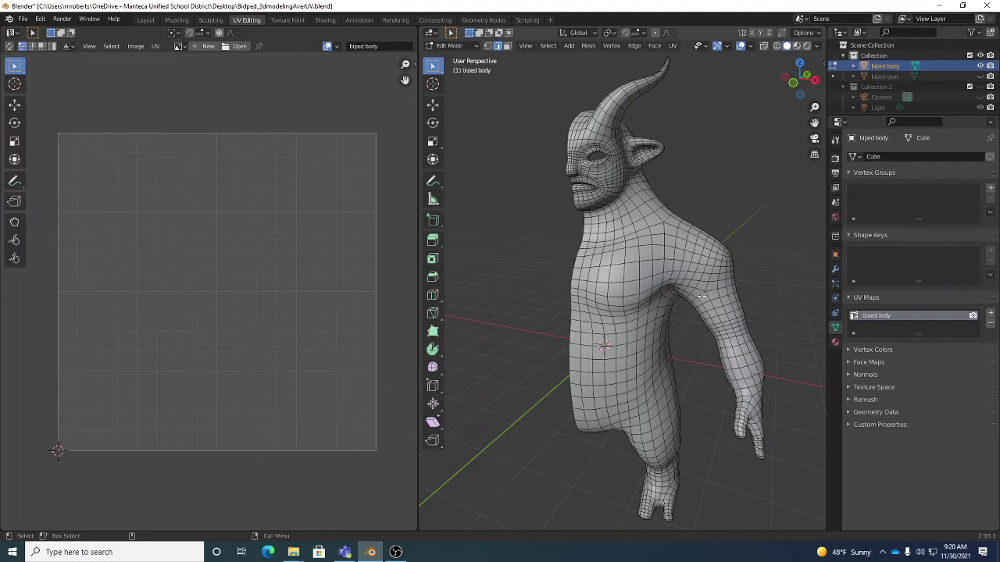
middle_drag(702, 297, 651, 283)
scroll(665, 312, up, 3)
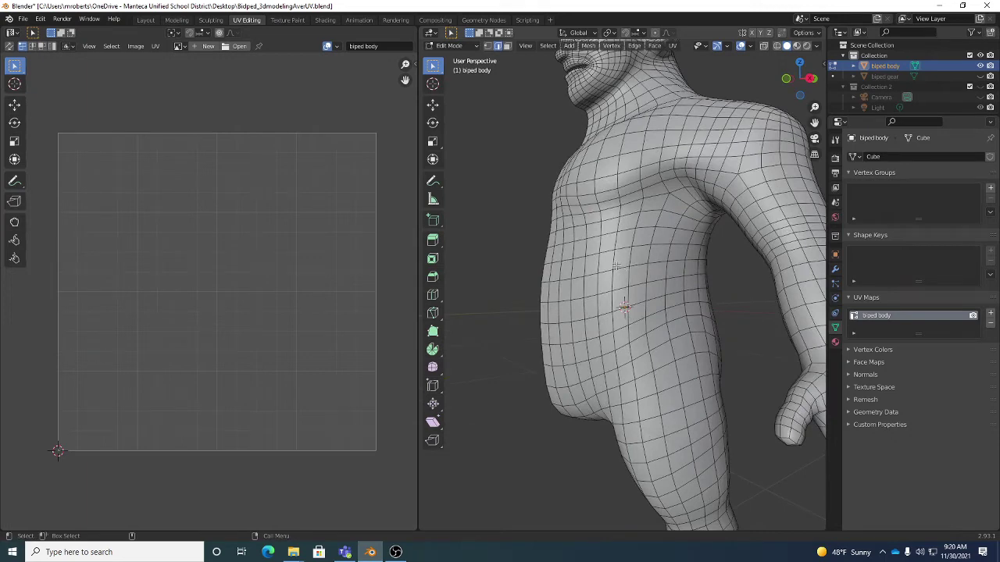
alt+click(620, 268)
middle_drag(697, 320, 670, 385)
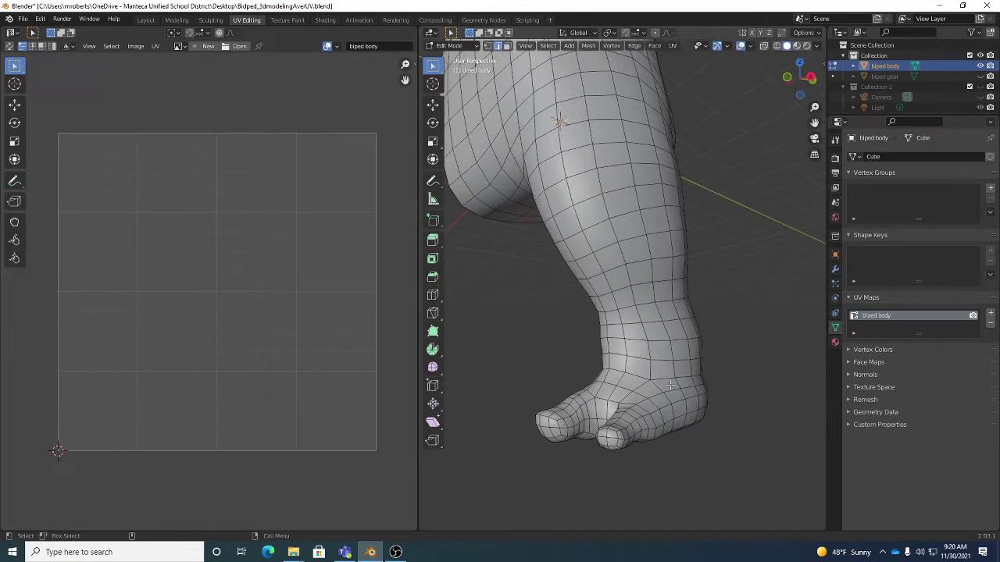
alt+click(667, 379)
alt+click(636, 376)
middle_drag(600, 384, 729, 394)
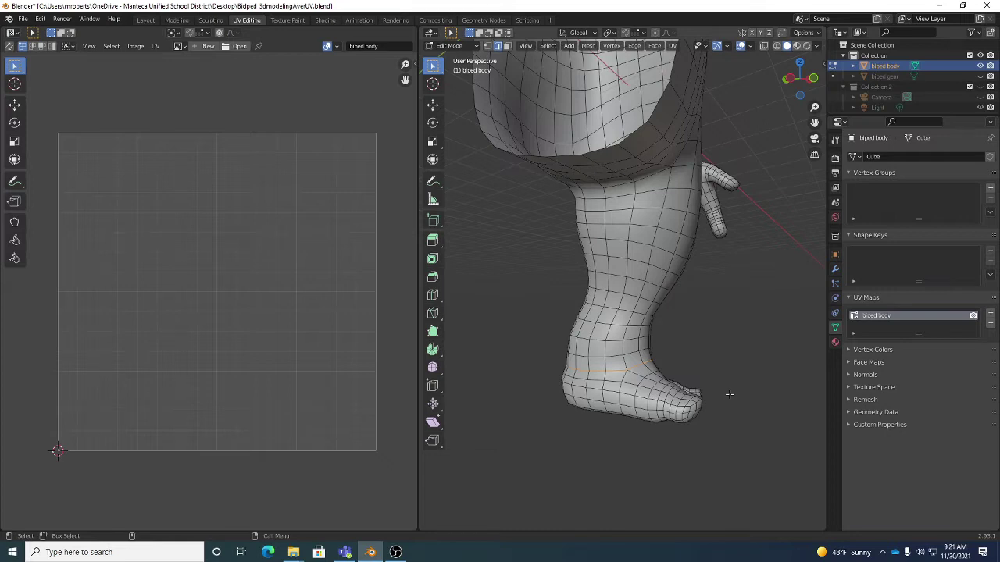
Step: Add the edge loop around the foot and toes and the vertical heel edges joining it to the ankle, and mark the selection as a seam
middle_drag(729, 395, 692, 411)
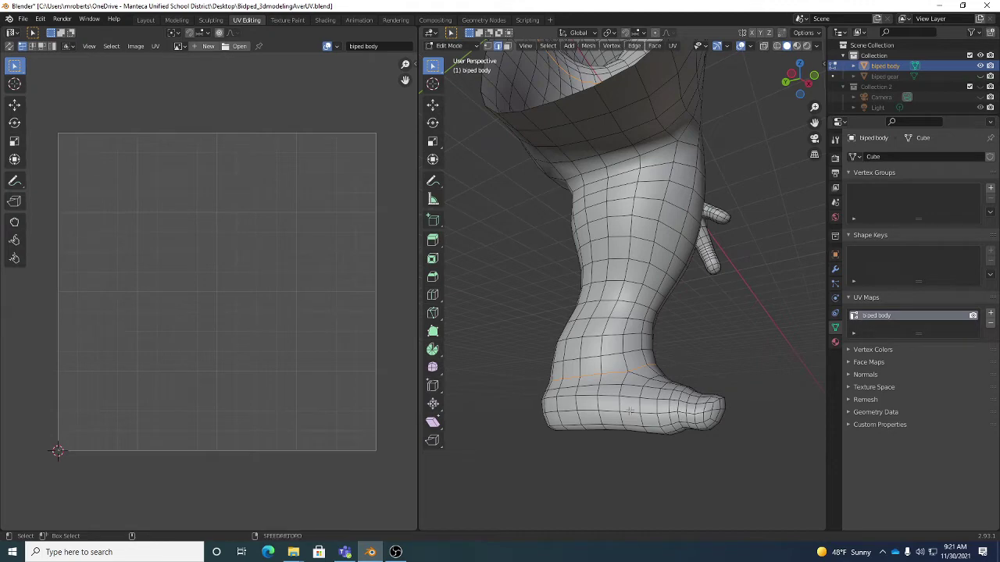
middle_drag(630, 409, 688, 434)
mouse_move(232, 415)
middle_down()
mouse_move(321, 435)
mouse_move(250, 417)
middle_up()
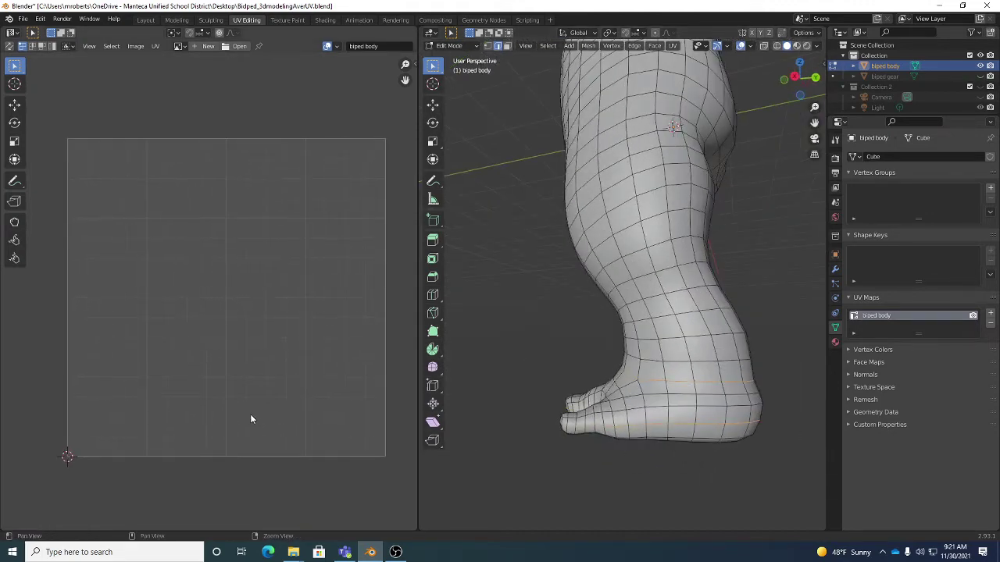
middle_drag(638, 444, 637, 445)
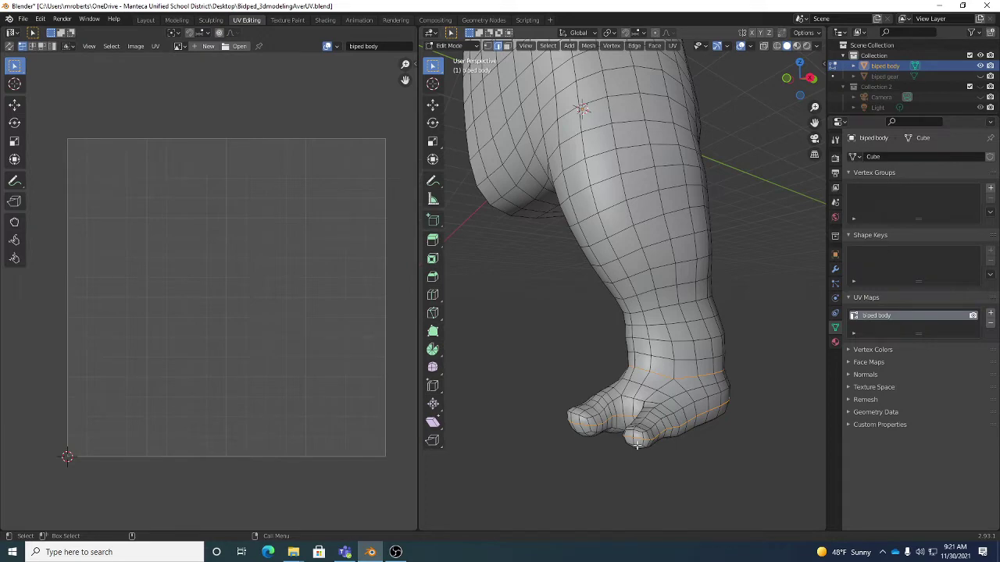
middle_drag(675, 295, 808, 361)
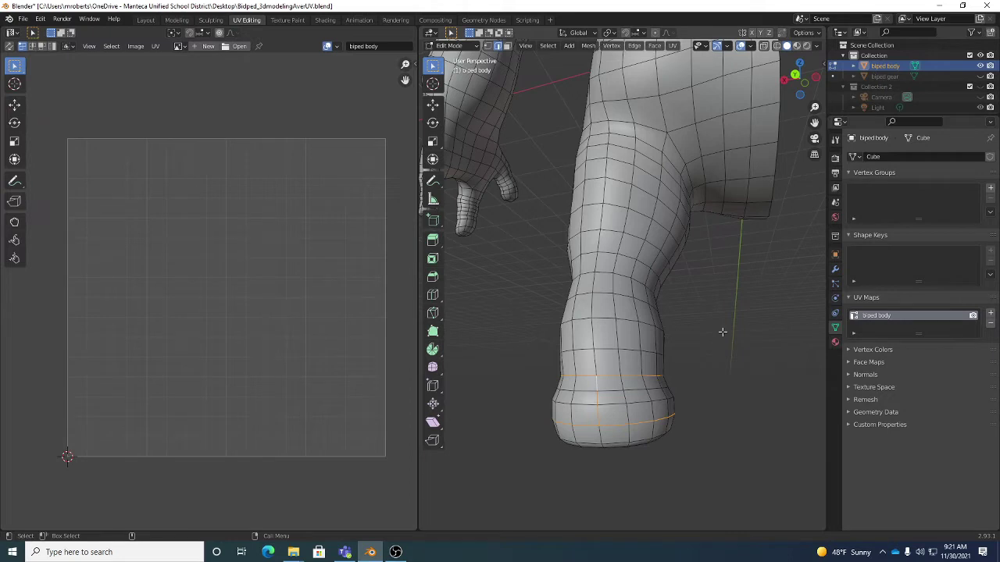
right_click(760, 252)
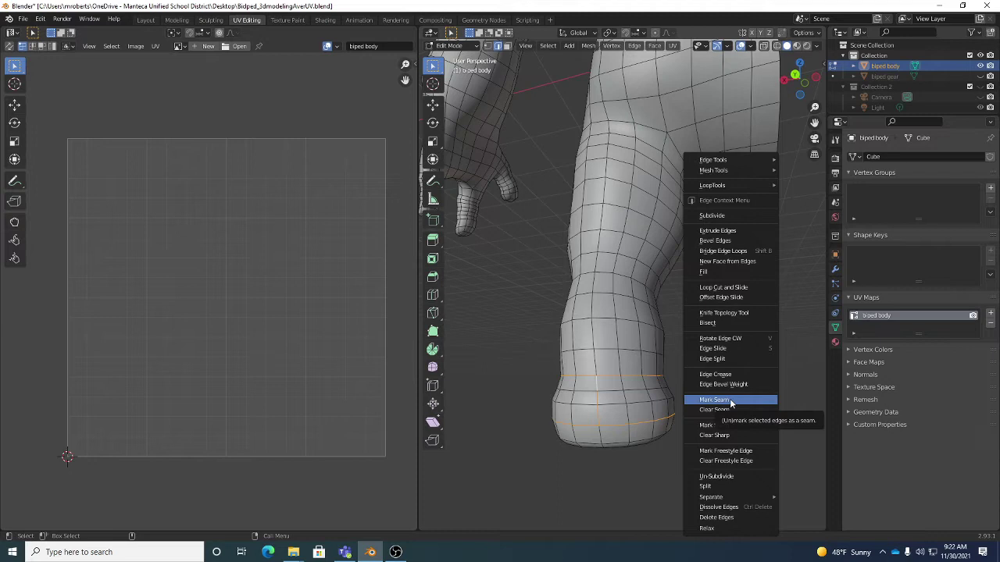
click(731, 402)
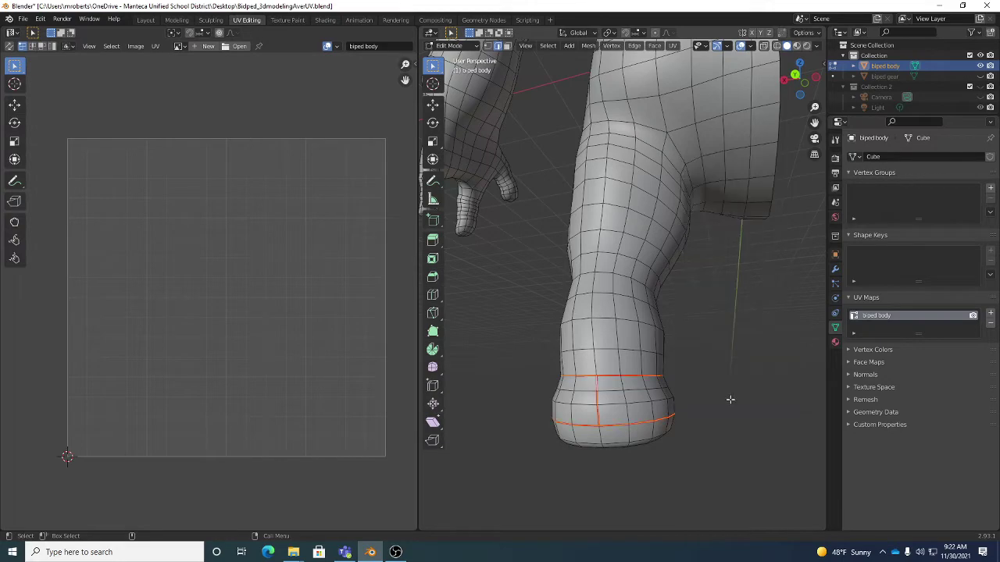
Step: Mark seams around the waist and along the shortest edge path down the inner leg, from the crotch's open edge to the ankle seam
middle_drag(721, 379, 656, 385)
scroll(656, 384, up, 2)
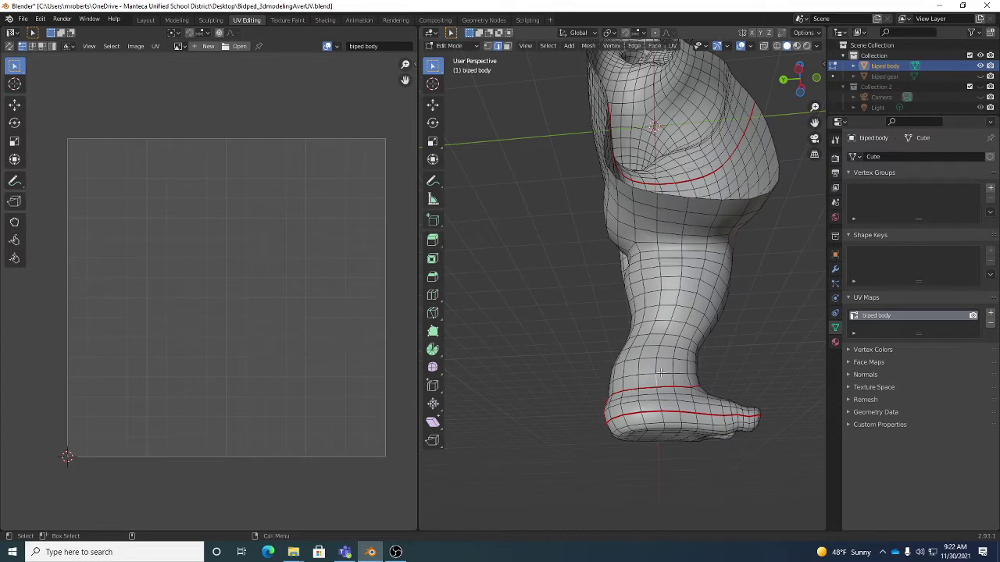
mouse_move(667, 369)
middle_down()
mouse_move(673, 378)
mouse_move(658, 376)
middle_up()
scroll(665, 372, up, 1)
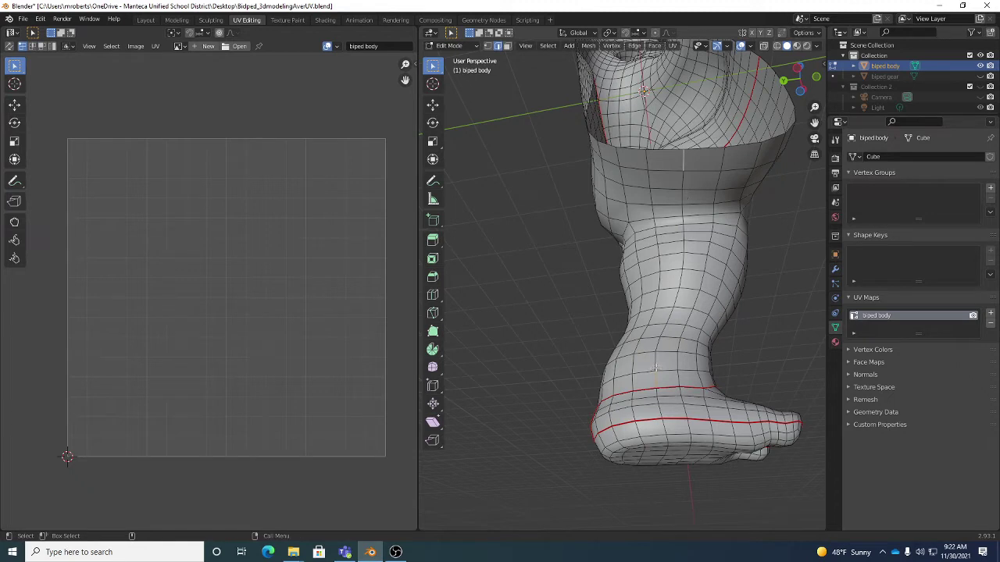
click(547, 45)
mouse_move(585, 209)
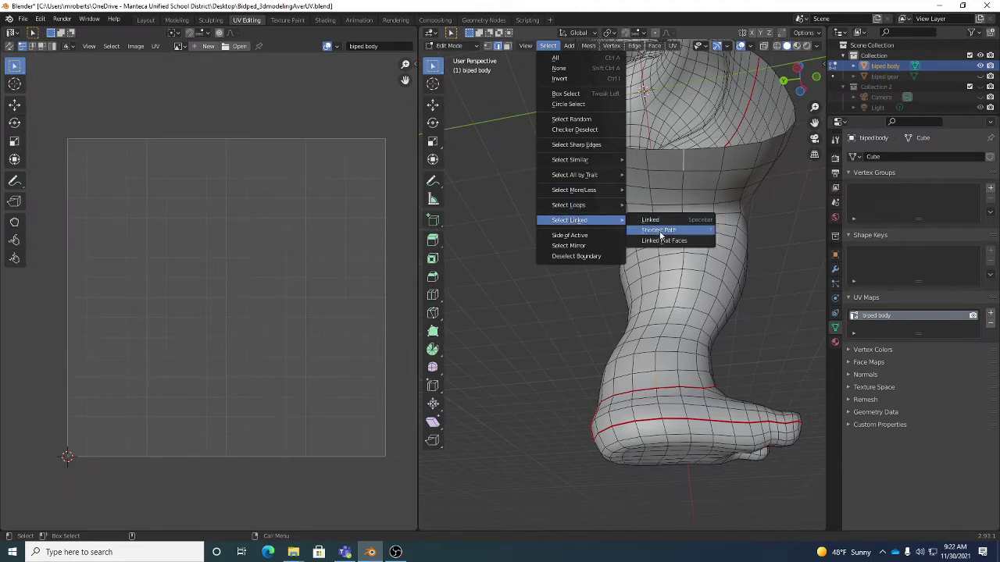
click(660, 231)
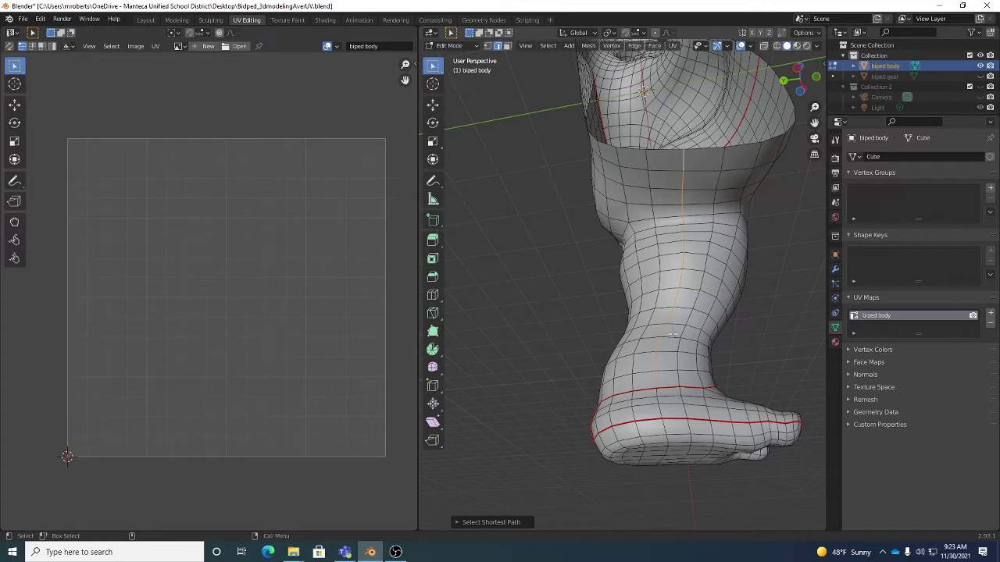
click(548, 46)
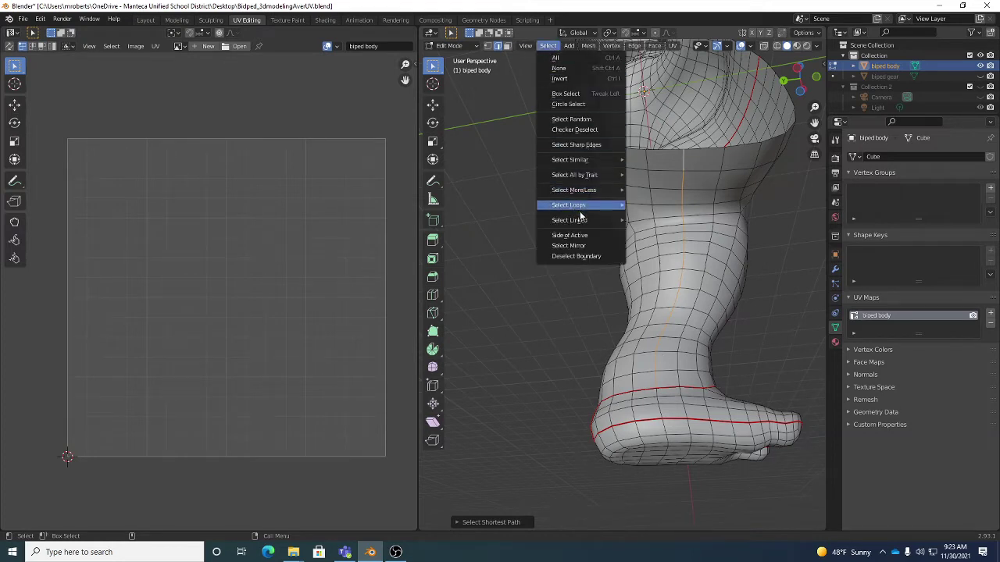
mouse_move(583, 224)
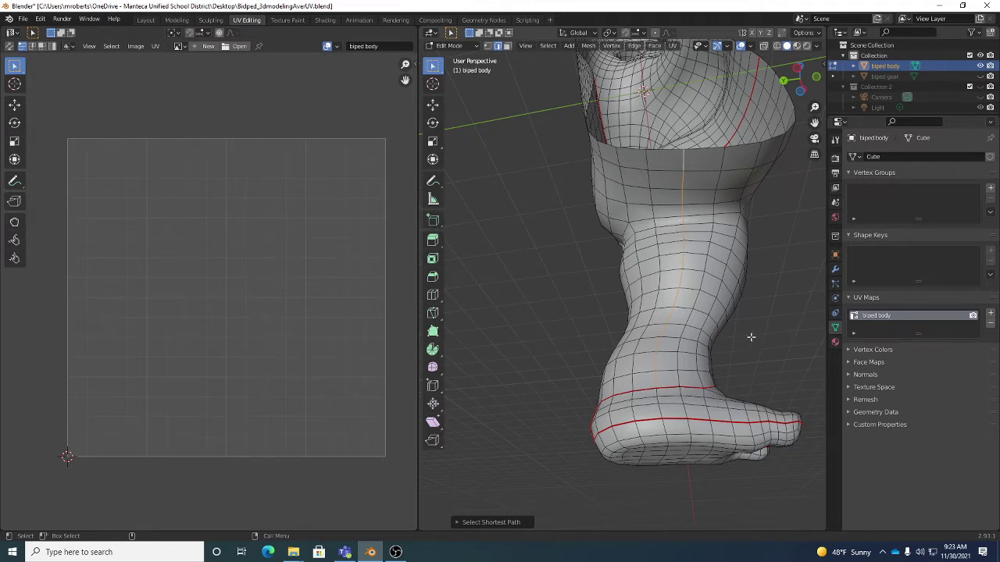
right_click(774, 318)
click(776, 319)
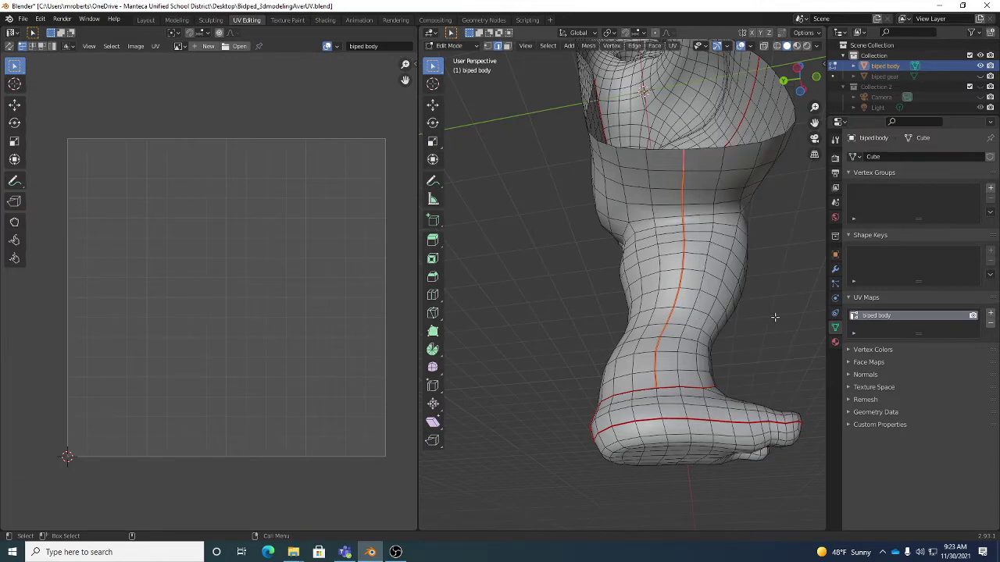
middle_drag(776, 317, 684, 329)
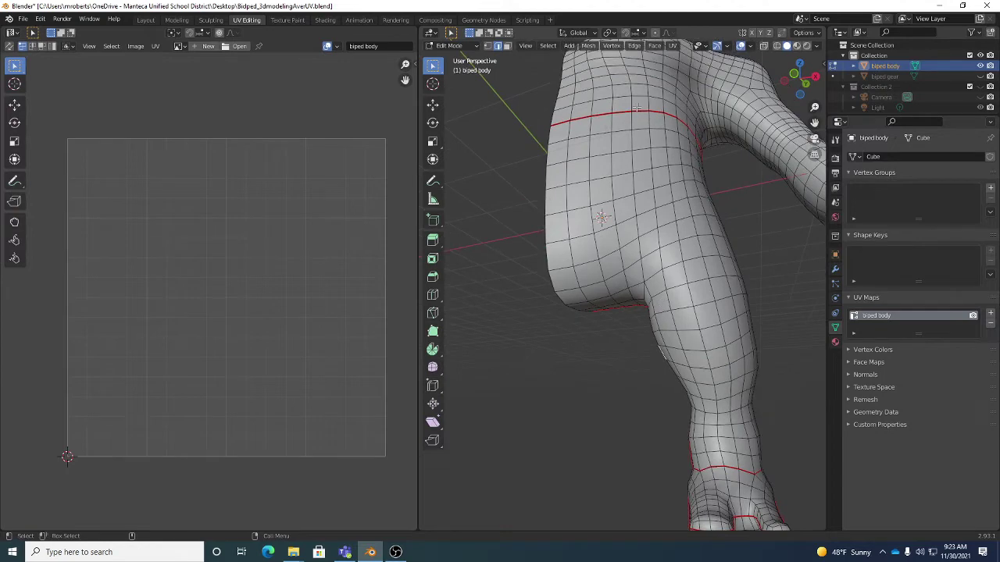
middle_drag(663, 113, 720, 352)
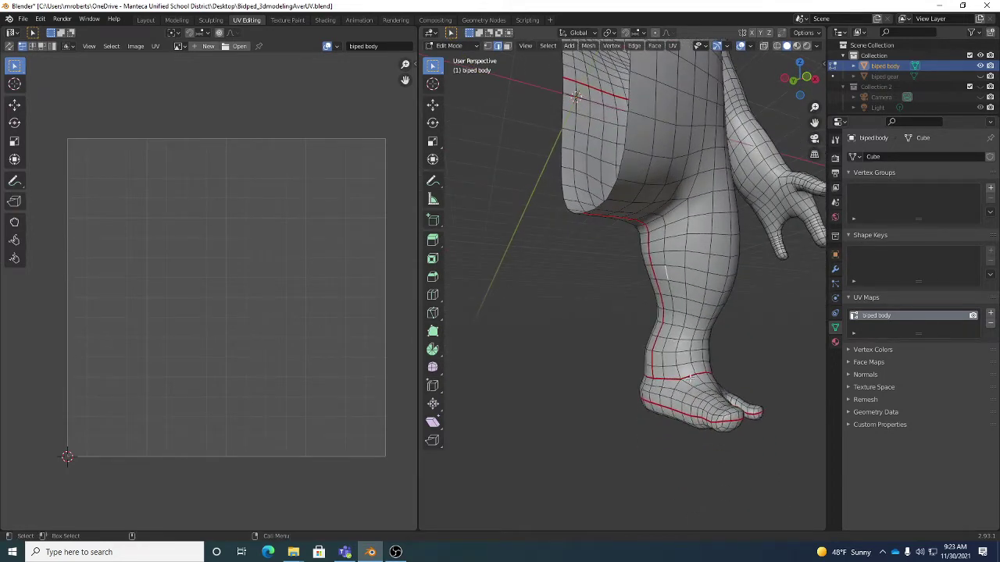
ctrl+middle_drag(710, 356, 577, 361)
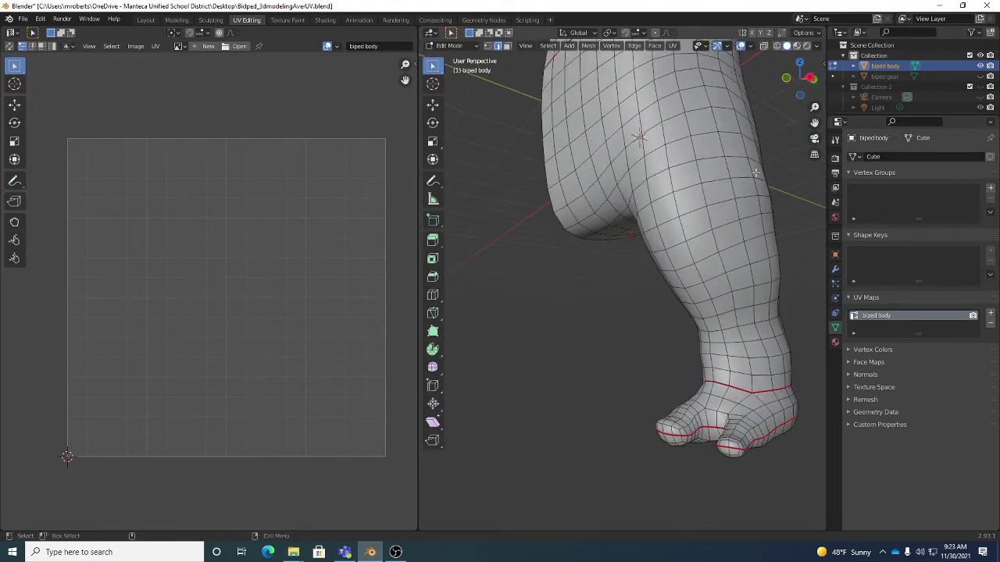
Step: Select the edge loop around the upper neck, under the jaw and behind the ear, and mark it as a seam
middle_drag(724, 211, 659, 256)
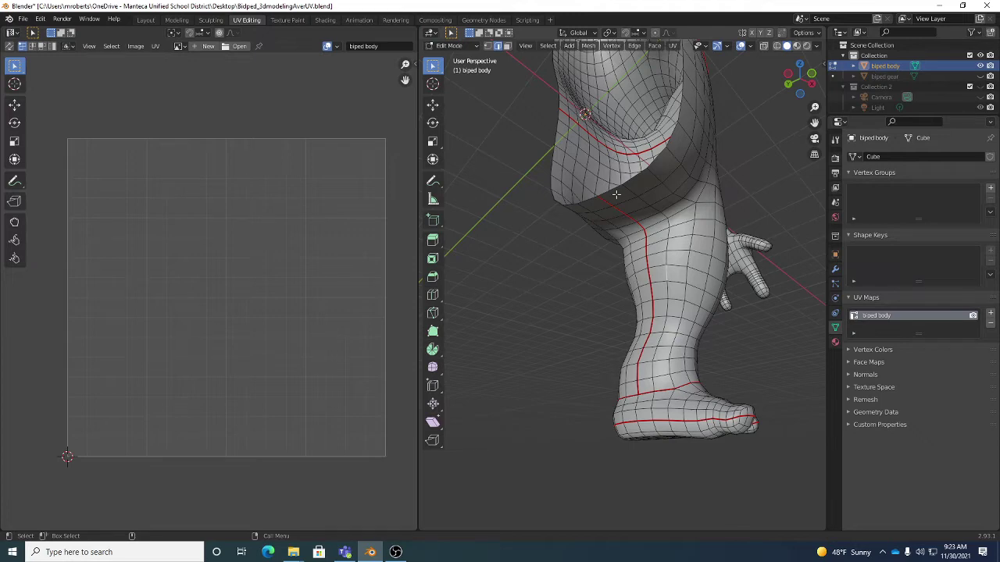
middle_drag(616, 194, 659, 341)
scroll(659, 342, up, 3)
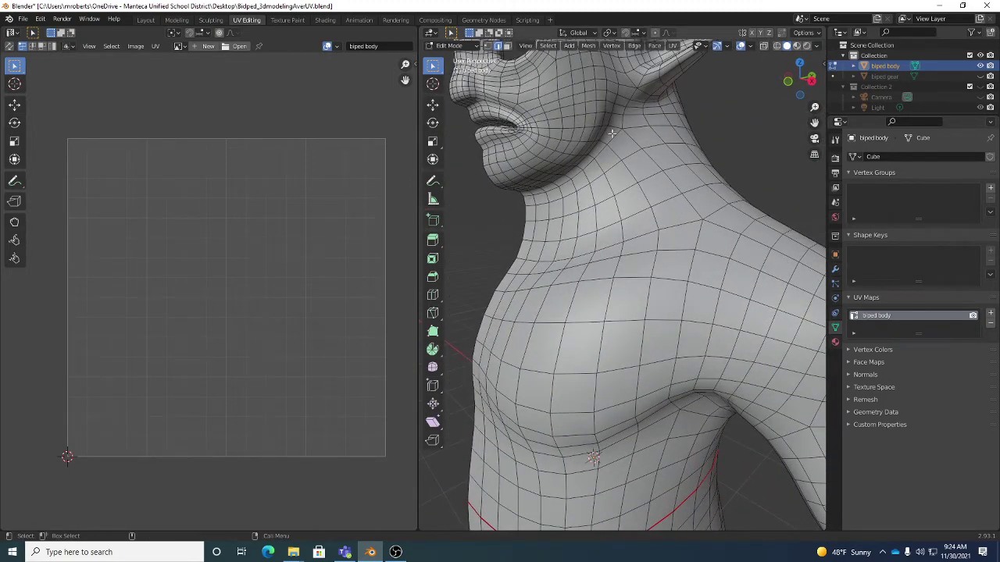
alt+click(635, 125)
middle_drag(635, 125, 601, 138)
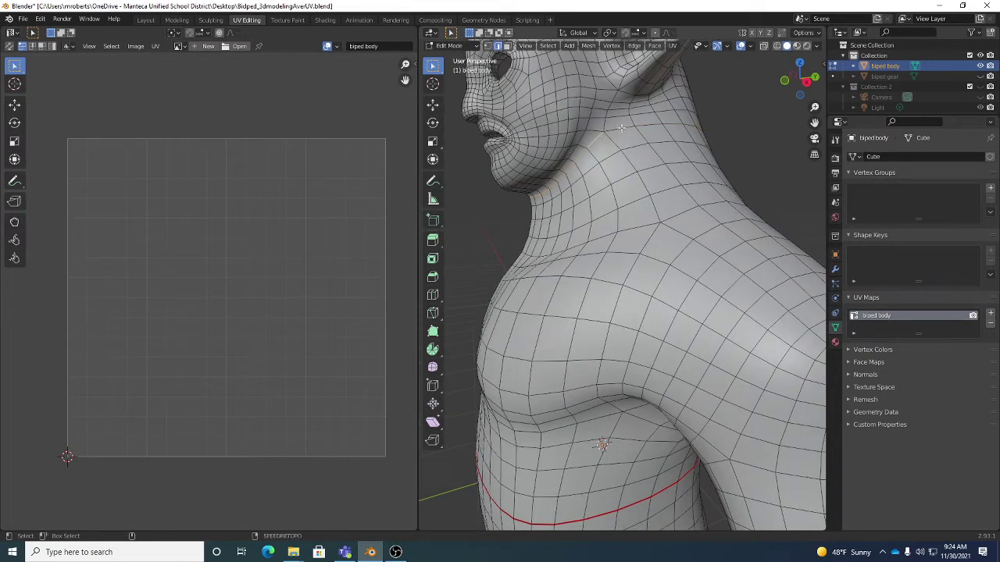
middle_drag(734, 189, 761, 162)
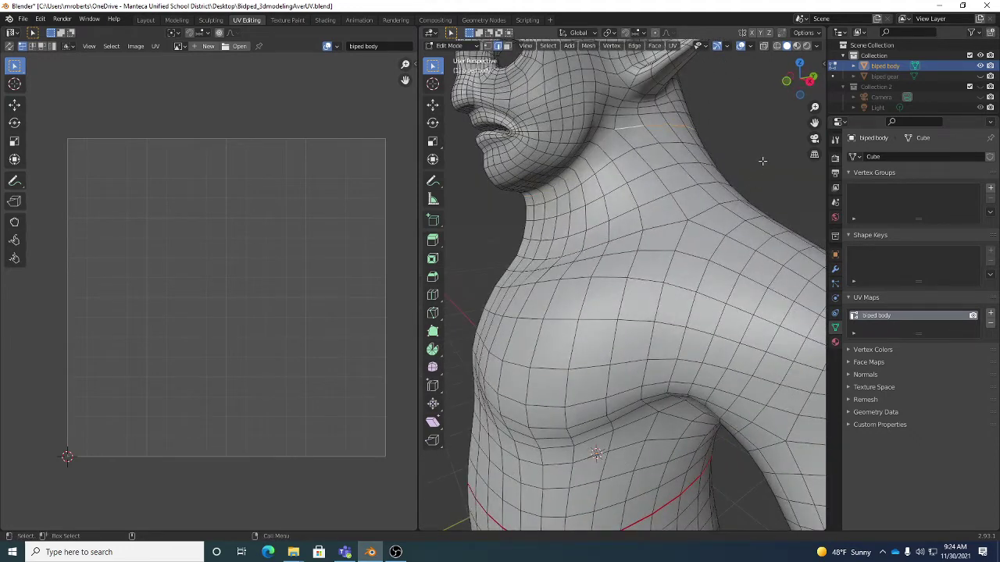
right_click(762, 161)
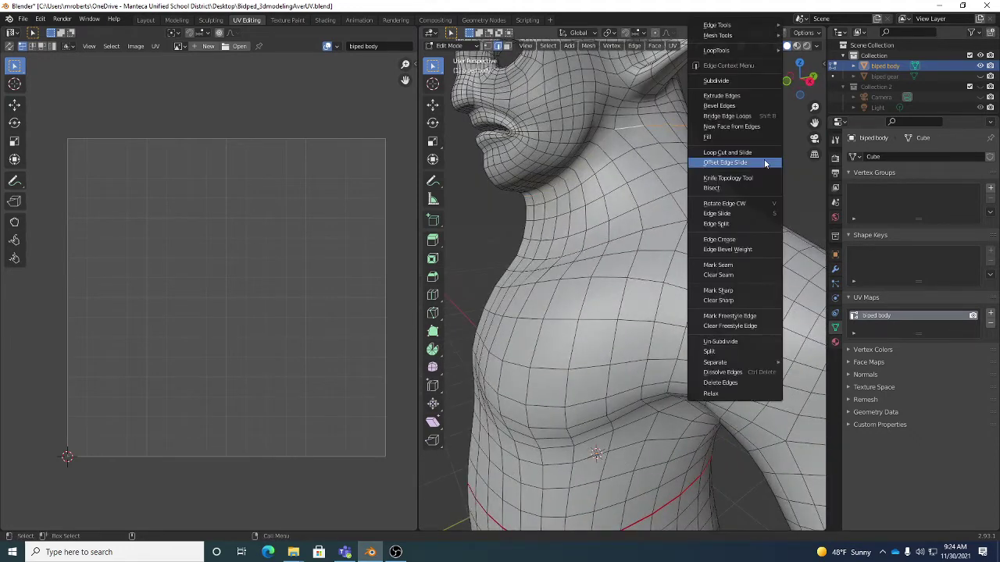
click(735, 266)
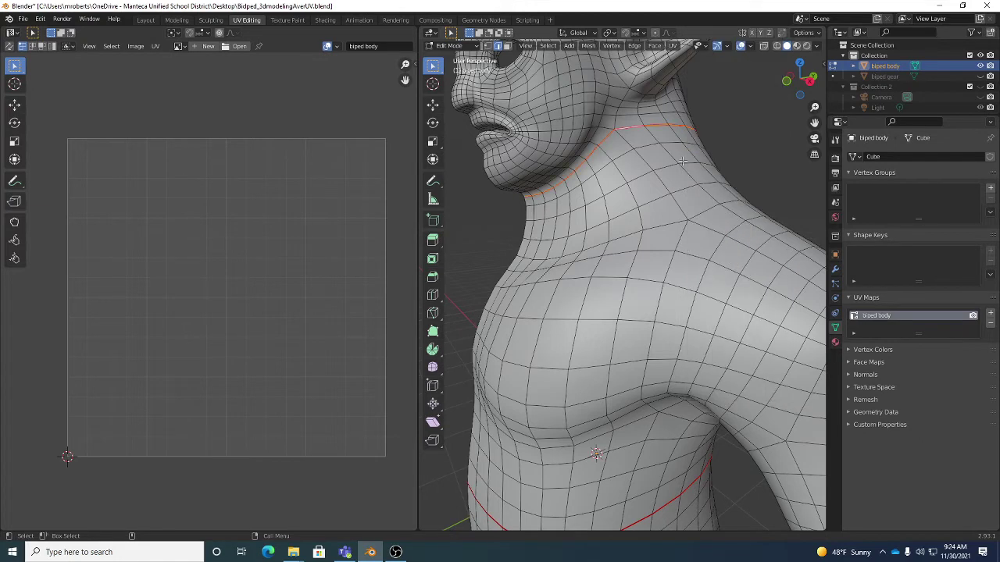
Step: Select the edge loop around the upper arm just below the shoulder
scroll(716, 216, down, 5)
scroll(717, 216, up, 5)
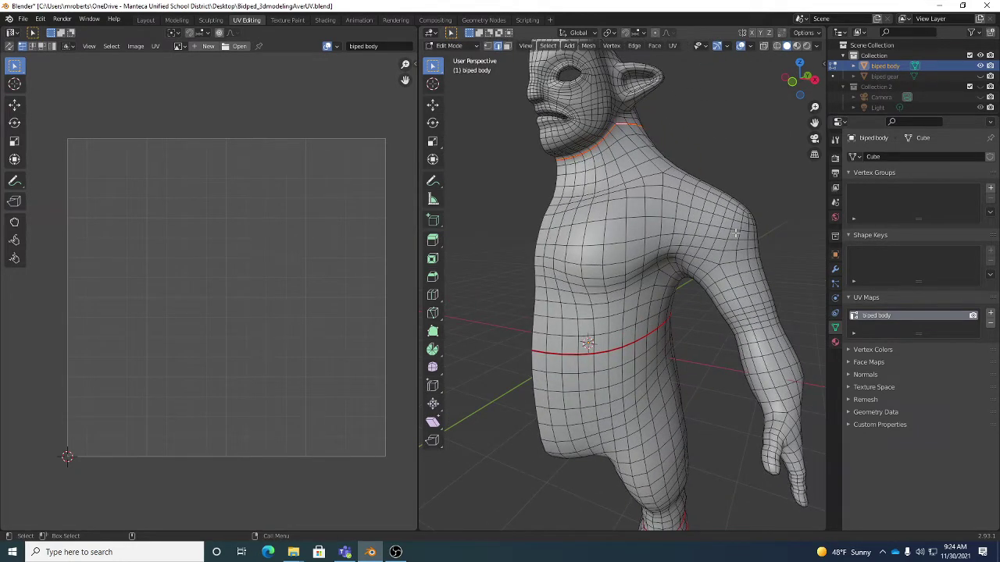
middle_drag(715, 277, 707, 227)
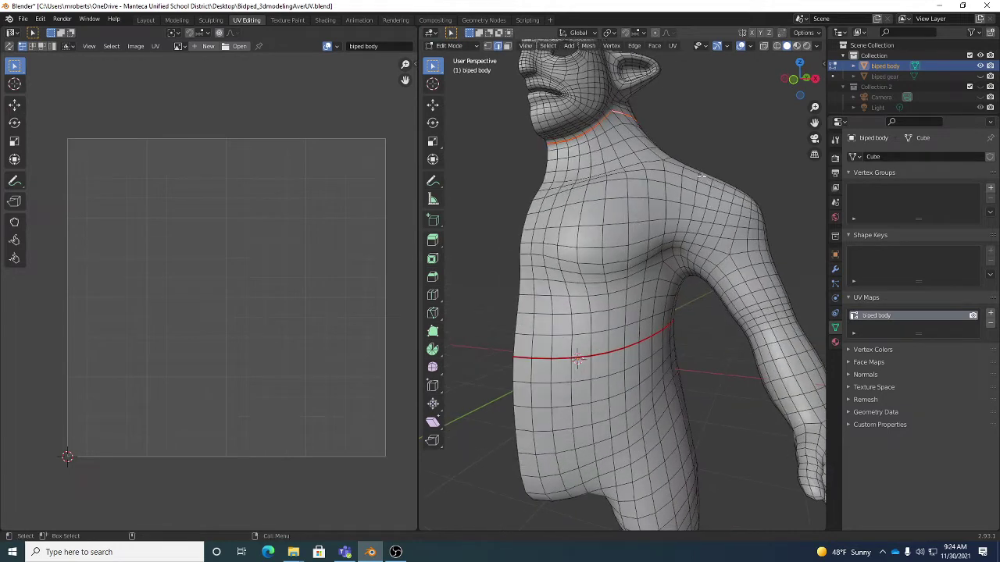
click(725, 258)
alt+click(695, 201)
alt+click(741, 250)
middle_drag(740, 251, 733, 256)
scroll(730, 257, up, 2)
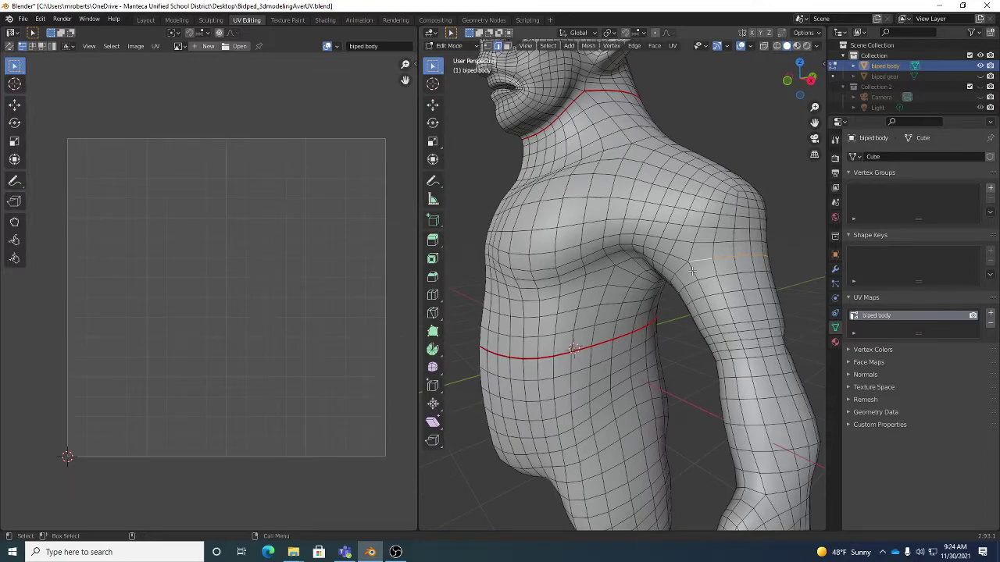
Step: Add the edge loop around the wrist to the upper-arm selection and mark both loops as seams
middle_drag(692, 270, 757, 337)
scroll(769, 234, down, 4)
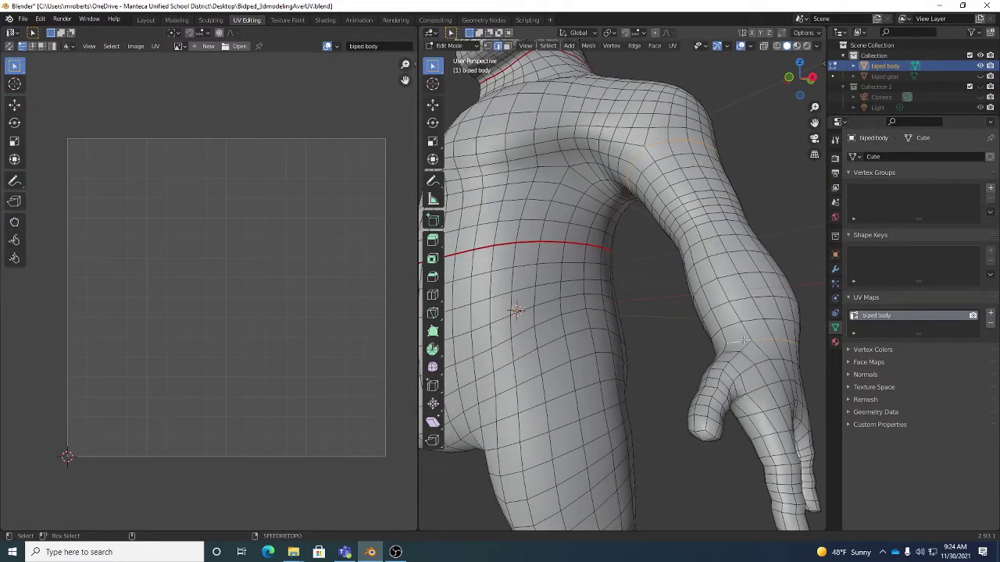
middle_drag(744, 340, 790, 289)
right_click(799, 279)
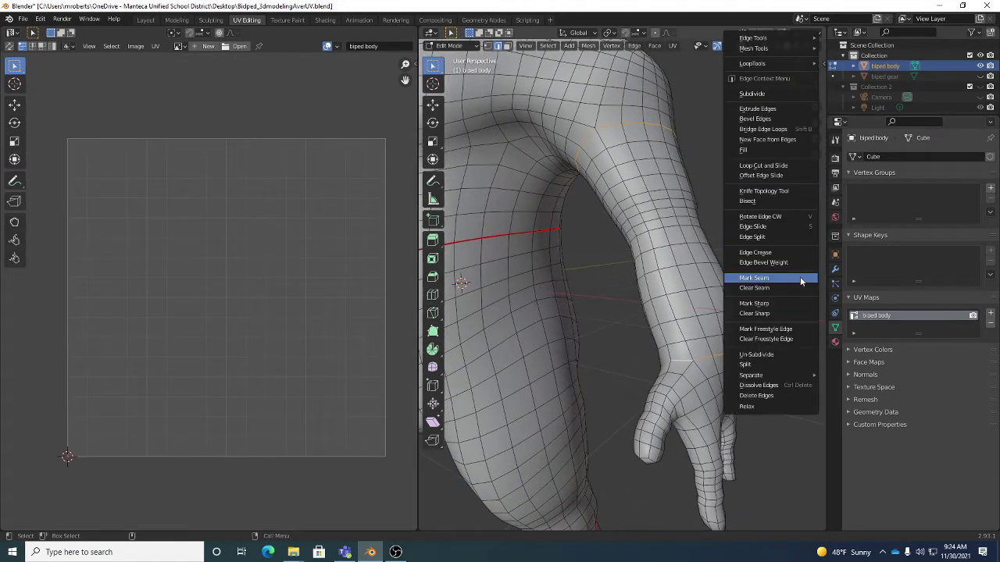
click(786, 278)
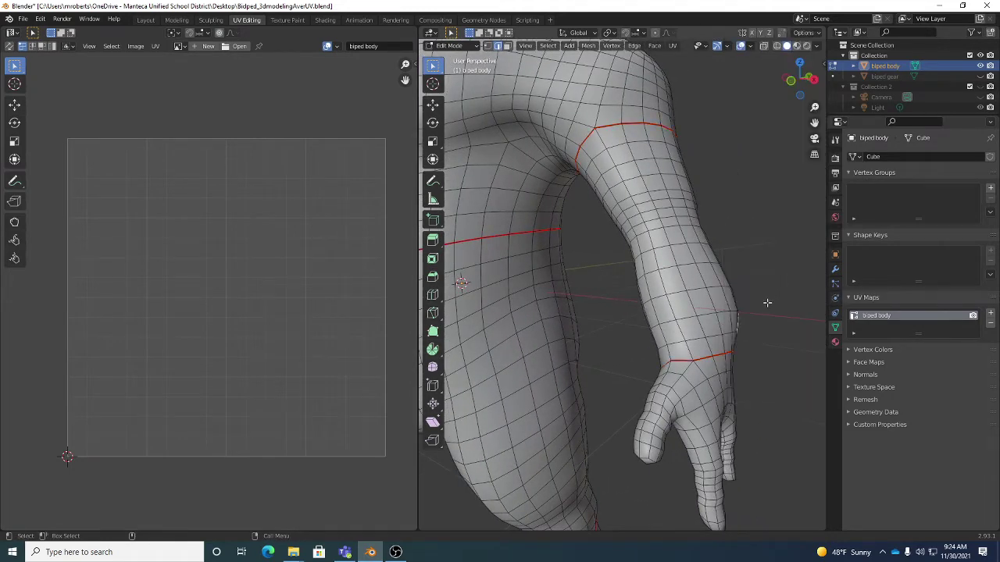
Step: Select the edge loop around the base of the ear where it meets the head
scroll(767, 302, down, 5)
middle_drag(767, 303, 711, 267)
scroll(709, 265, up, 5)
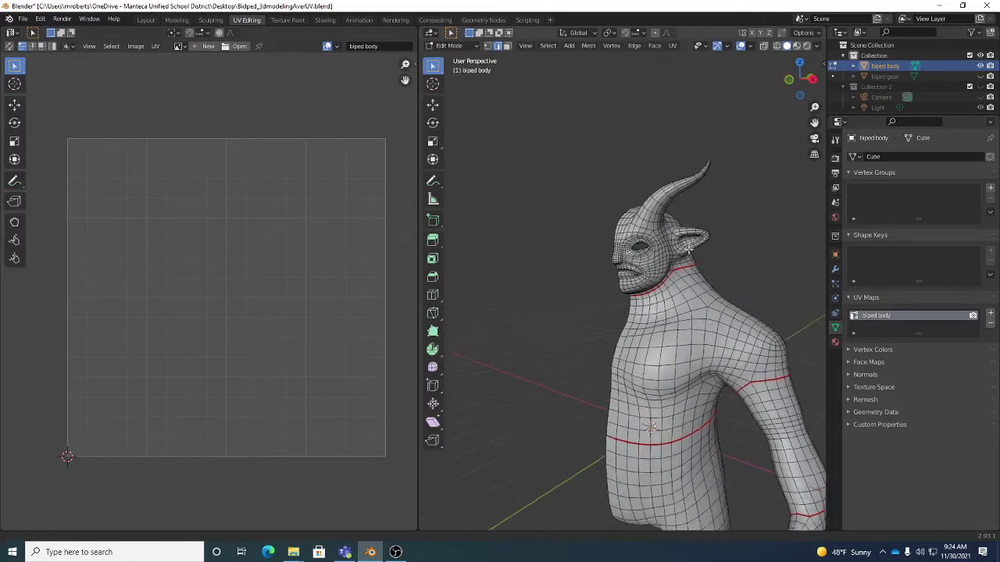
scroll(690, 248, up, 4)
middle_drag(690, 248, 683, 229)
scroll(695, 243, up, 2)
scroll(695, 243, down, 4)
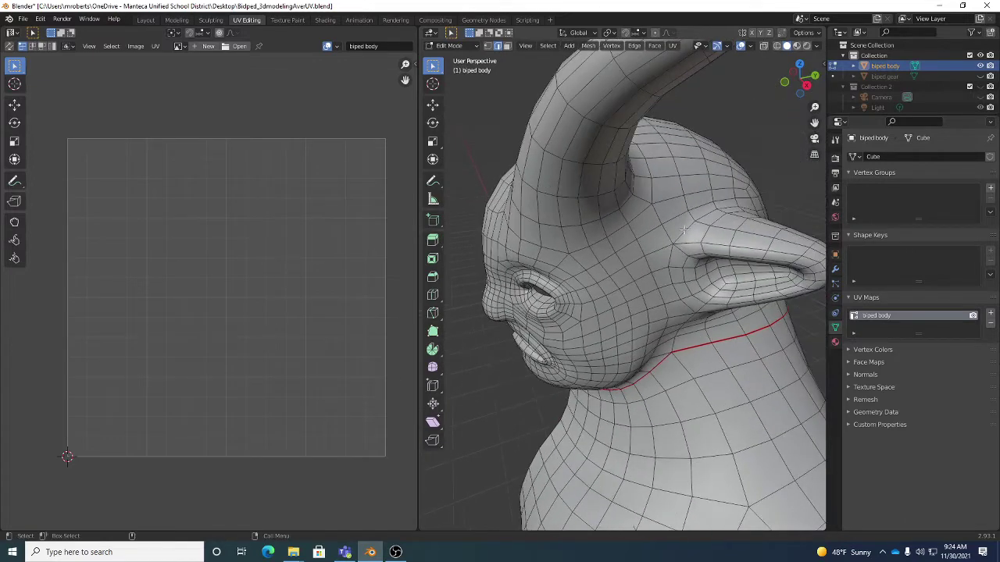
click(688, 232)
middle_drag(780, 308, 711, 298)
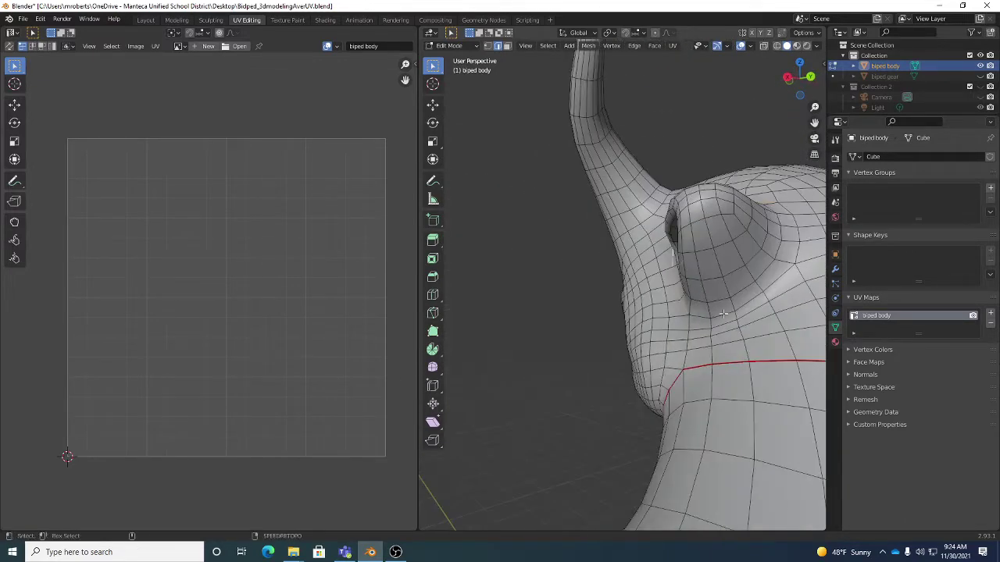
click(721, 313)
middle_drag(798, 252, 800, 210)
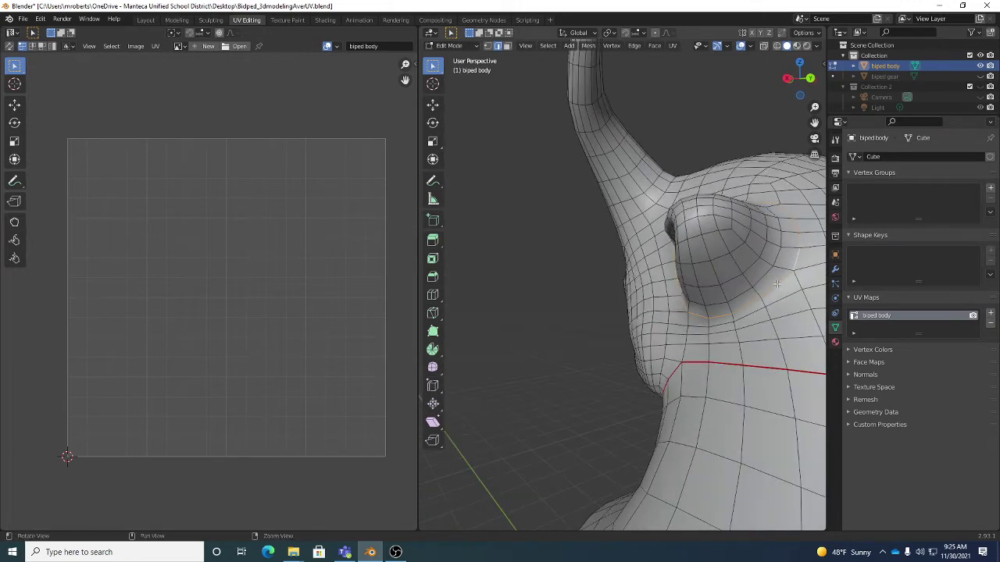
middle_drag(781, 286, 726, 317)
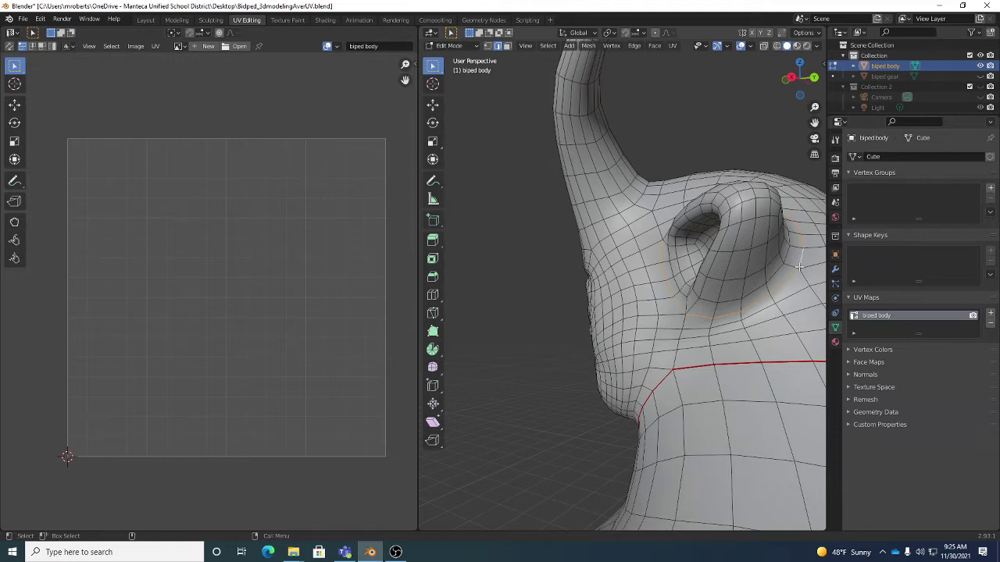
middle_drag(712, 319, 675, 350)
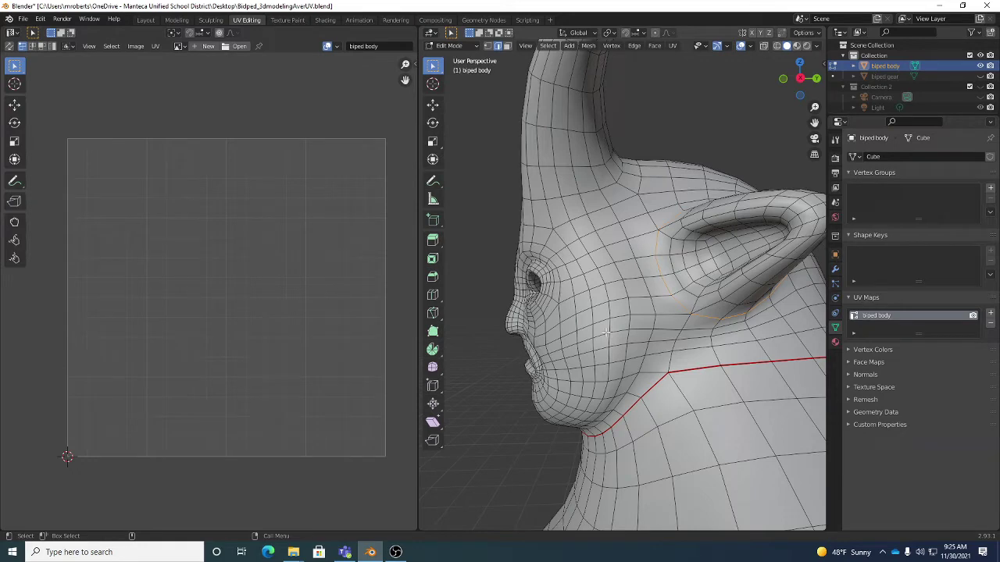
Step: Add the edge loop around the base of the horn to the ear selection and mark both loops as seams
middle_drag(640, 328, 558, 212)
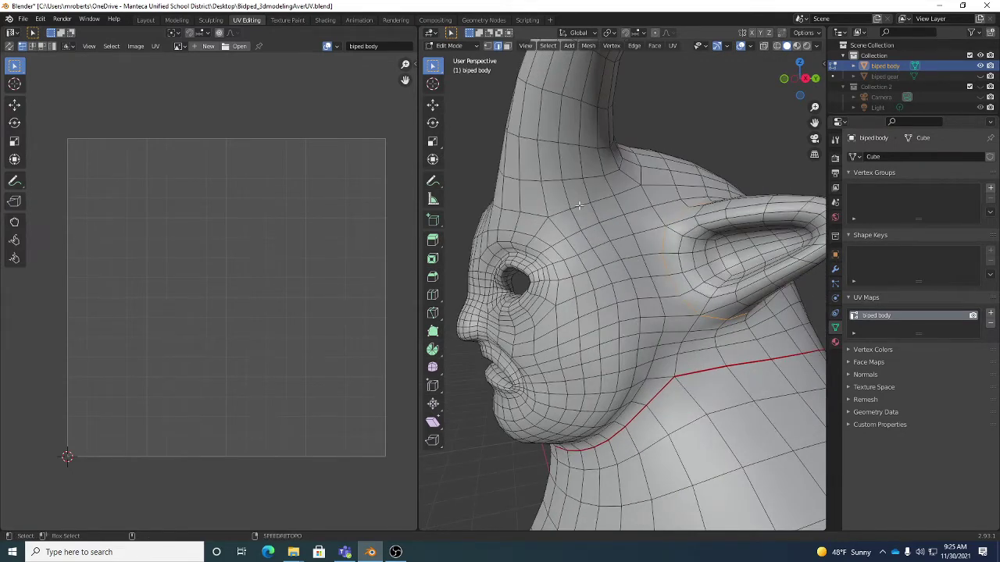
scroll(579, 206, down, 3)
middle_drag(578, 206, 681, 251)
scroll(611, 215, up, 3)
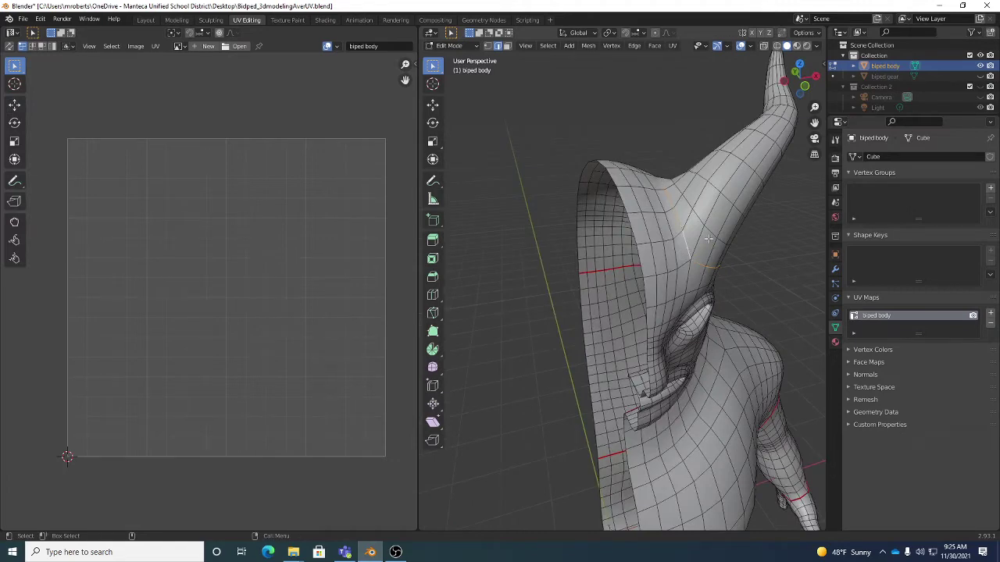
middle_drag(708, 238, 631, 211)
middle_drag(692, 191, 774, 172)
key(ctrl+e)
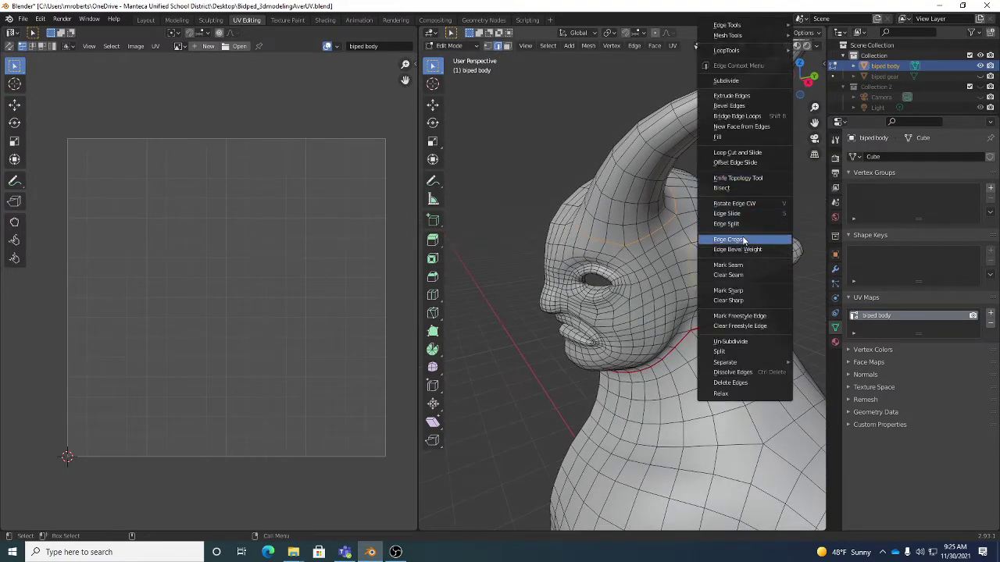
click(746, 264)
Step: Inspect the seams marked on the horn, ear, neck, waist, arm and foot from several angles
scroll(748, 259, down, 3)
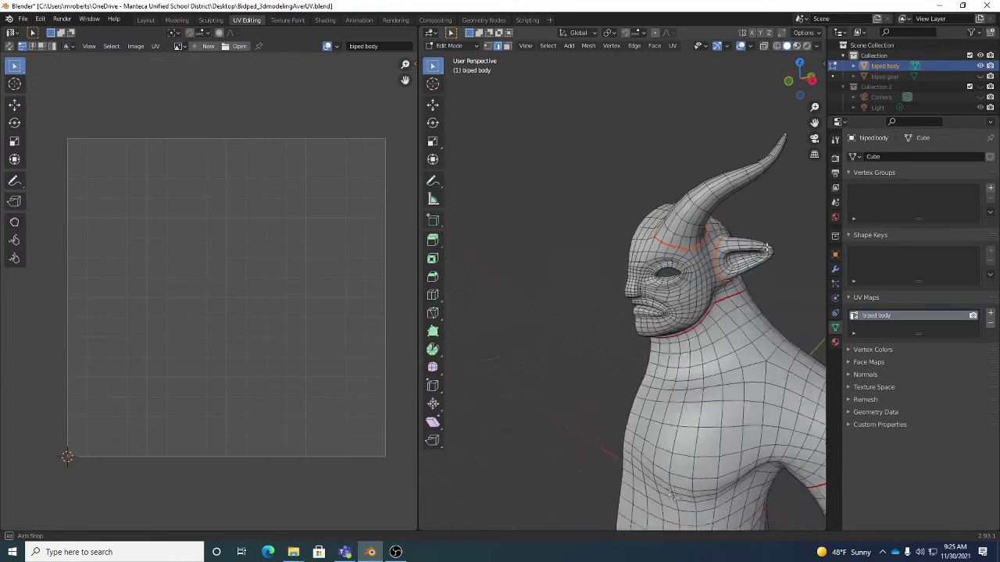
middle_drag(748, 259, 613, 189)
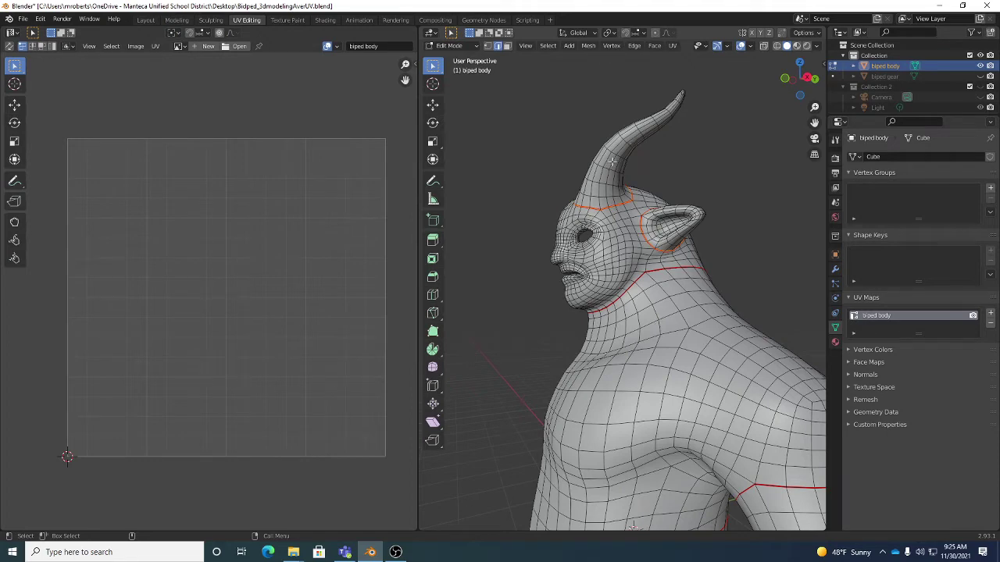
scroll(688, 334, down, 2)
middle_drag(688, 334, 715, 248)
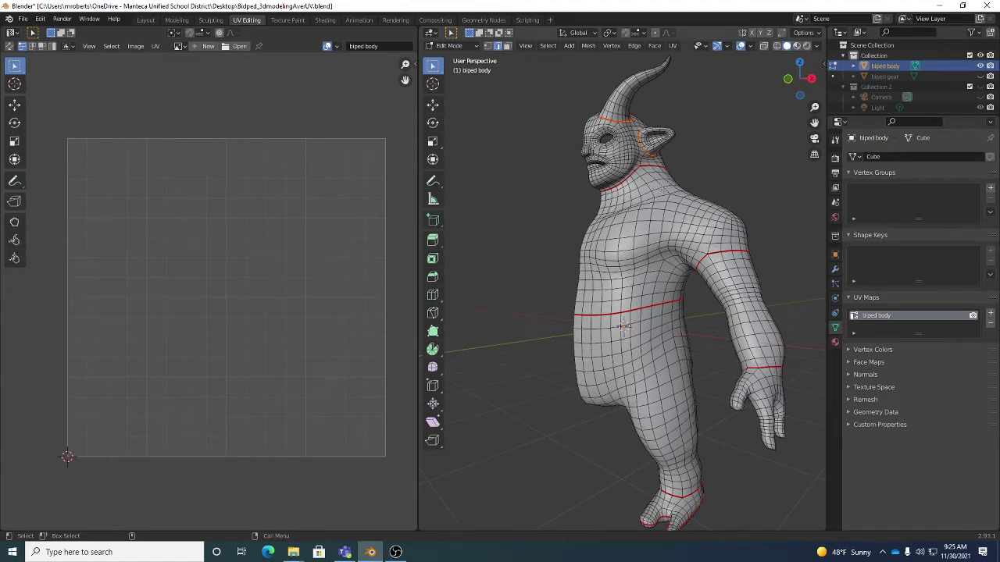
middle_drag(650, 172, 694, 148)
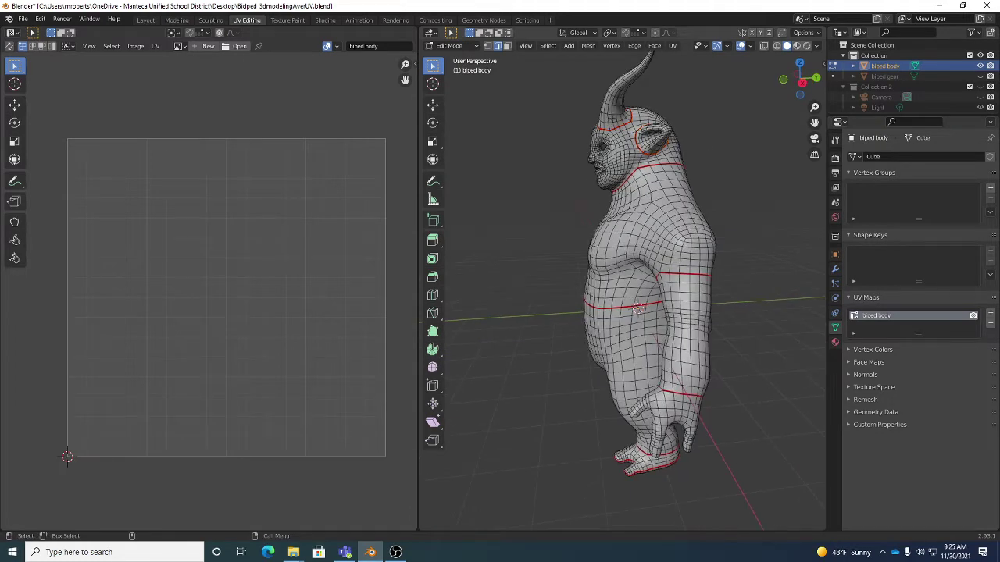
middle_drag(633, 140, 645, 82)
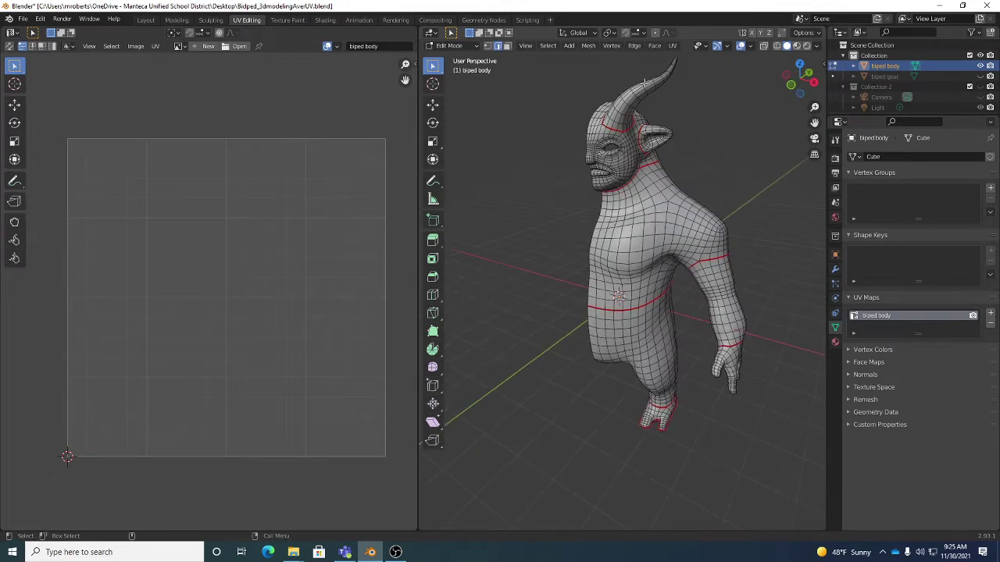
scroll(661, 143, up, 2)
scroll(662, 143, up, 5)
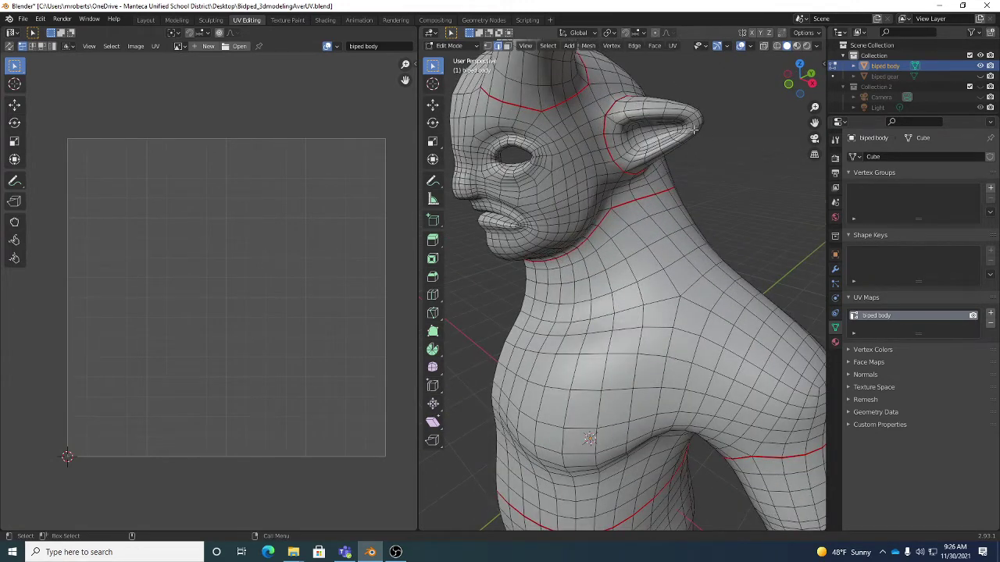
middle_drag(687, 138, 660, 136)
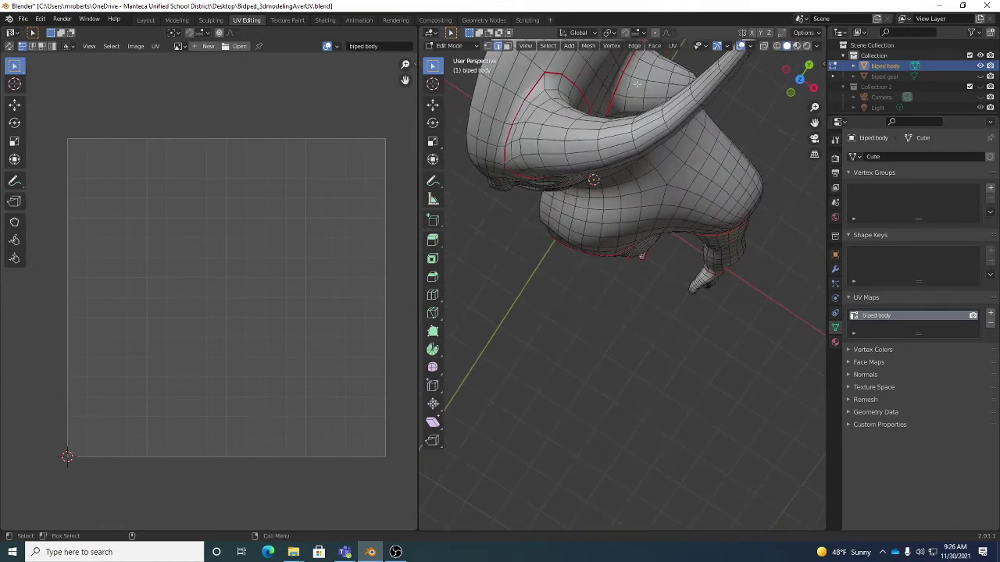
middle_drag(726, 112, 669, 115)
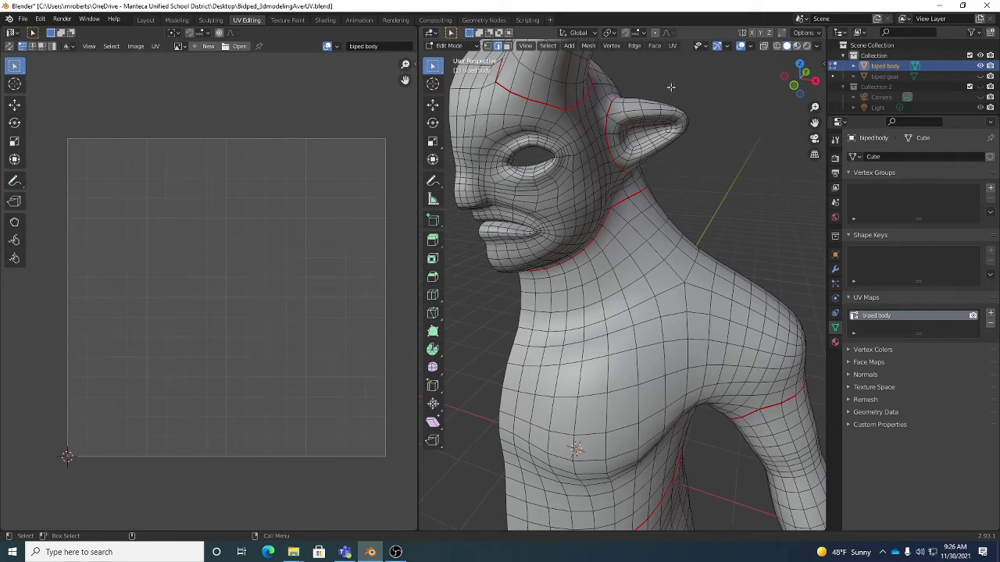
Step: Try to select the edge loop running lengthwise down the hand and check where it continues over the arm and torso
middle_drag(667, 257, 594, 289)
scroll(685, 279, down, 5)
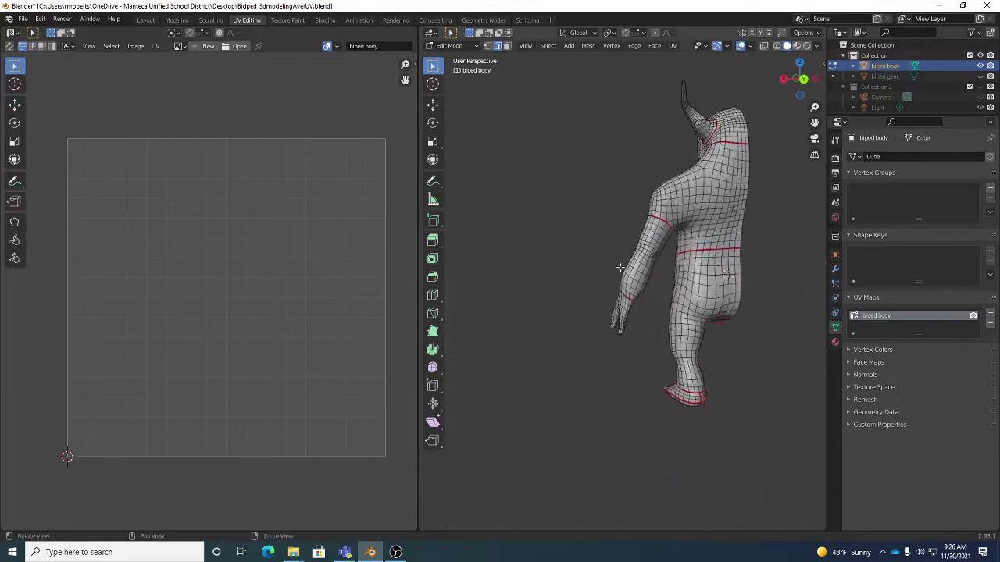
scroll(609, 282, up, 6)
scroll(626, 277, up, 2)
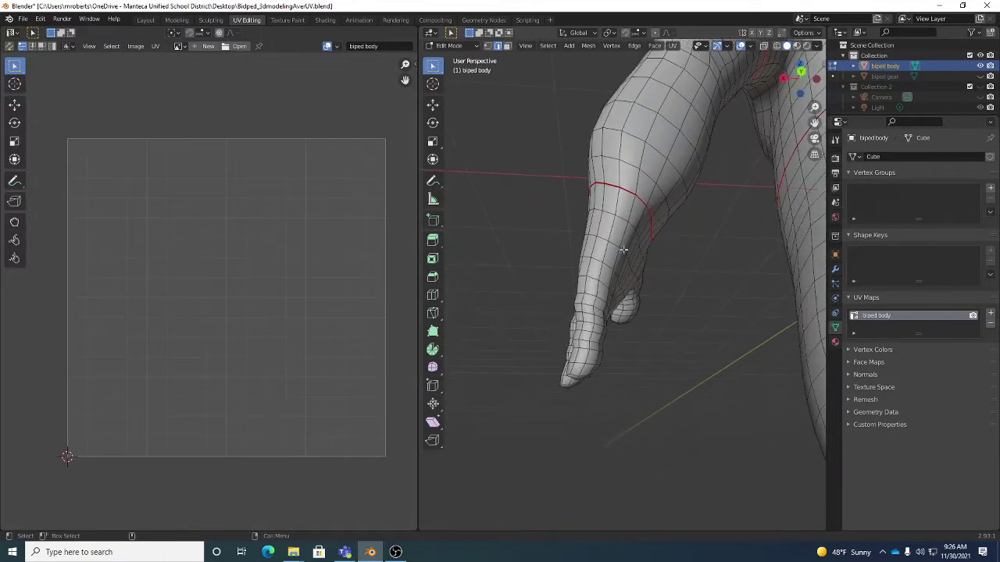
middle_drag(611, 244, 625, 214)
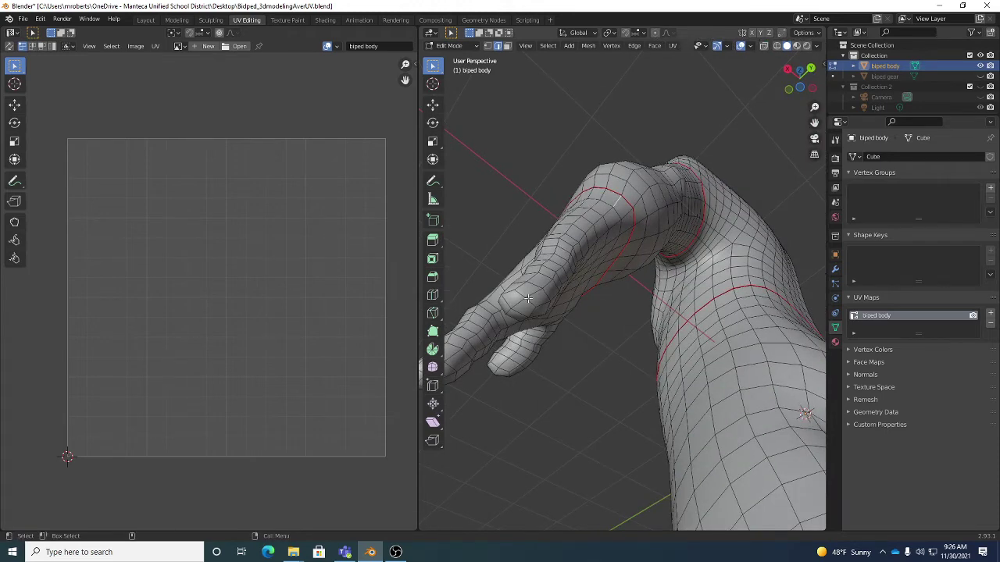
mouse_move(625, 241)
middle_down()
mouse_move(609, 266)
mouse_move(621, 254)
mouse_move(606, 244)
mouse_move(614, 227)
middle_up()
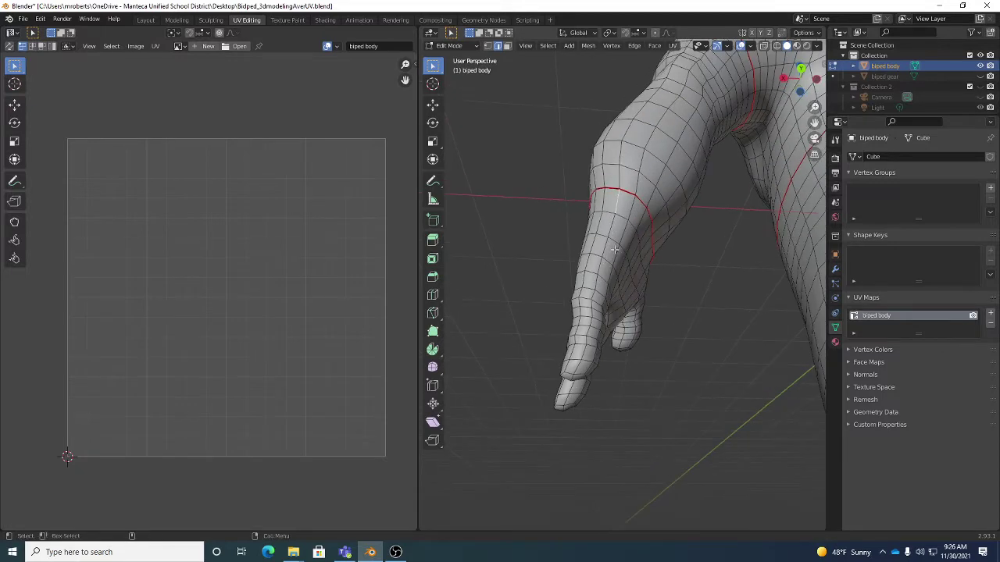
alt+click(612, 224)
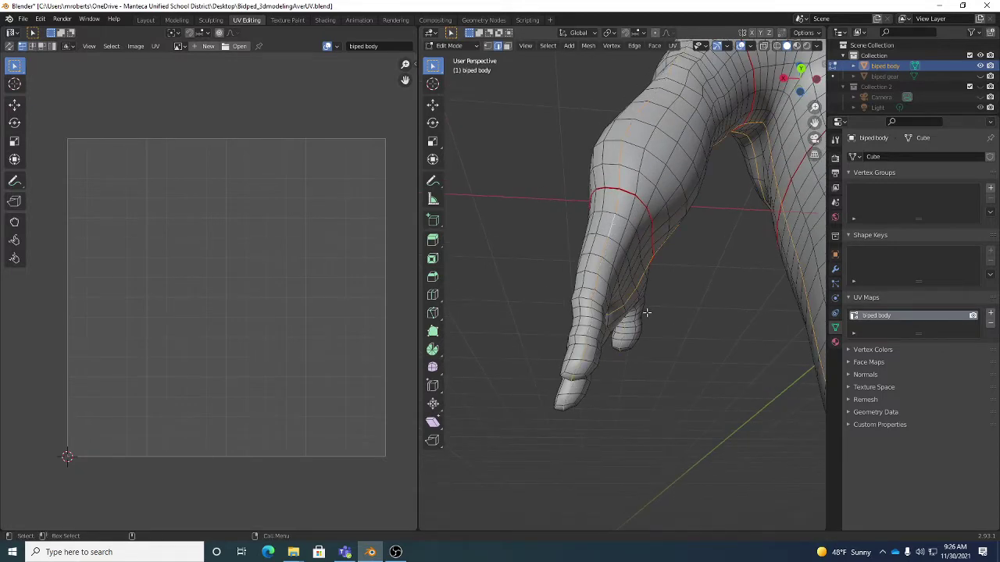
alt+shift+click(612, 222)
middle_drag(625, 204, 645, 162)
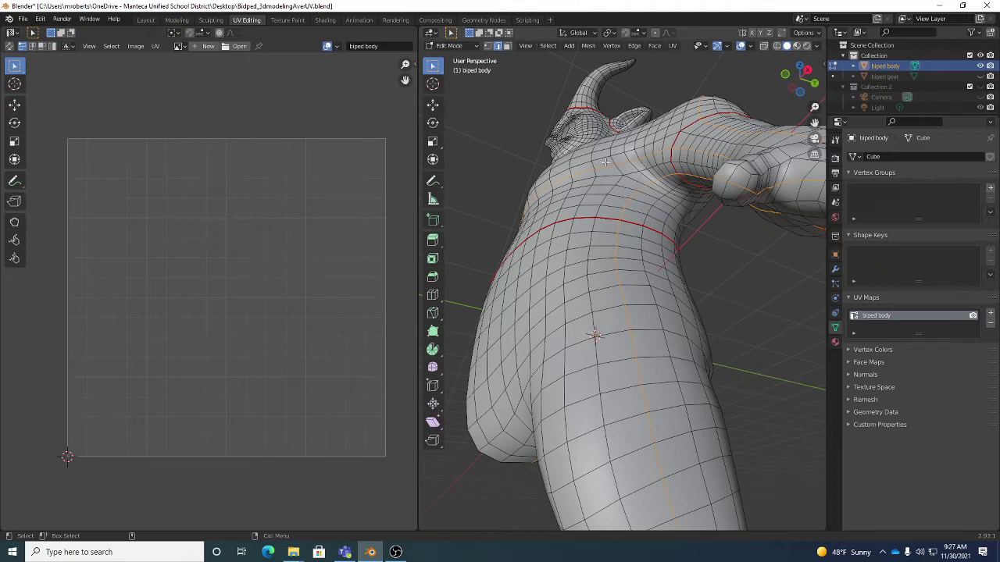
middle_drag(632, 174, 574, 227)
middle_drag(648, 192, 638, 182)
middle_drag(600, 342, 583, 119)
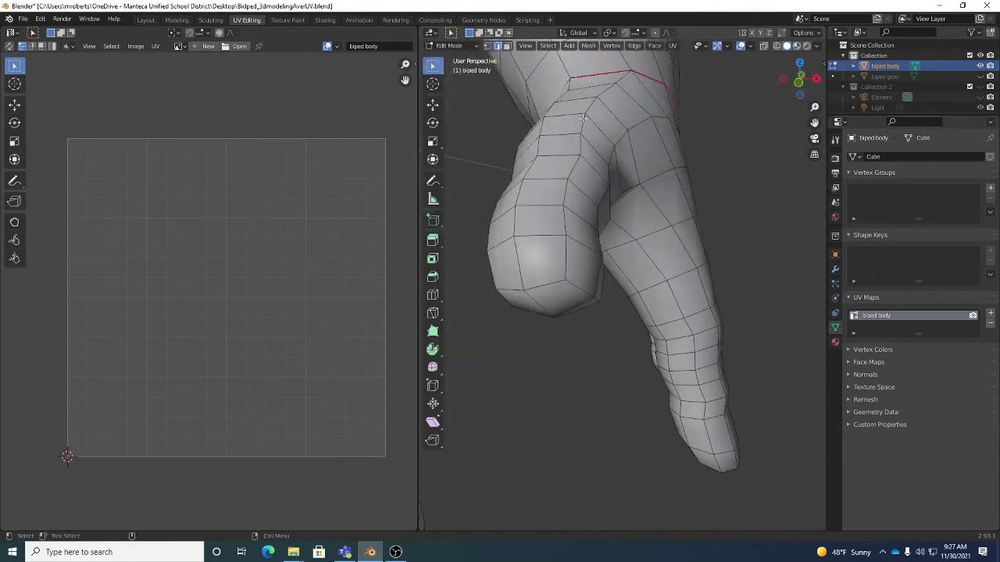
Step: Try the Shortest Path selection on the hand and select two consecutive starting edges at the tip of a digit
middle_drag(705, 236, 596, 190)
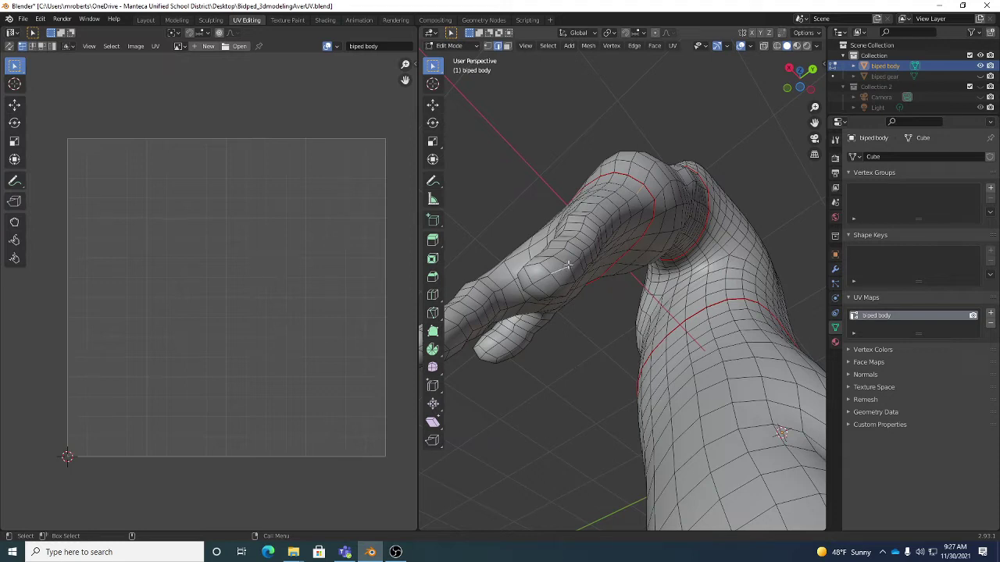
click(548, 46)
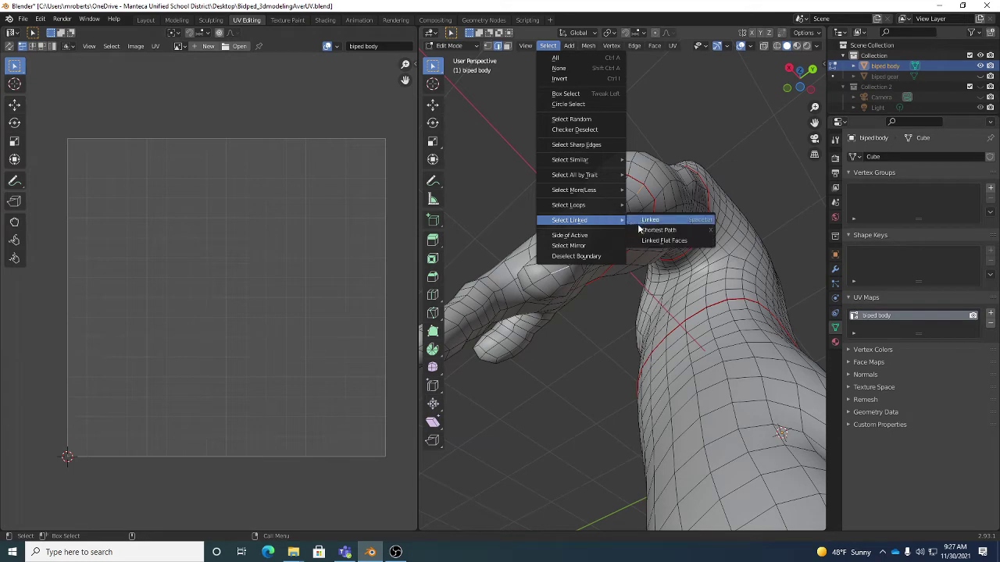
click(646, 232)
middle_drag(623, 252, 646, 293)
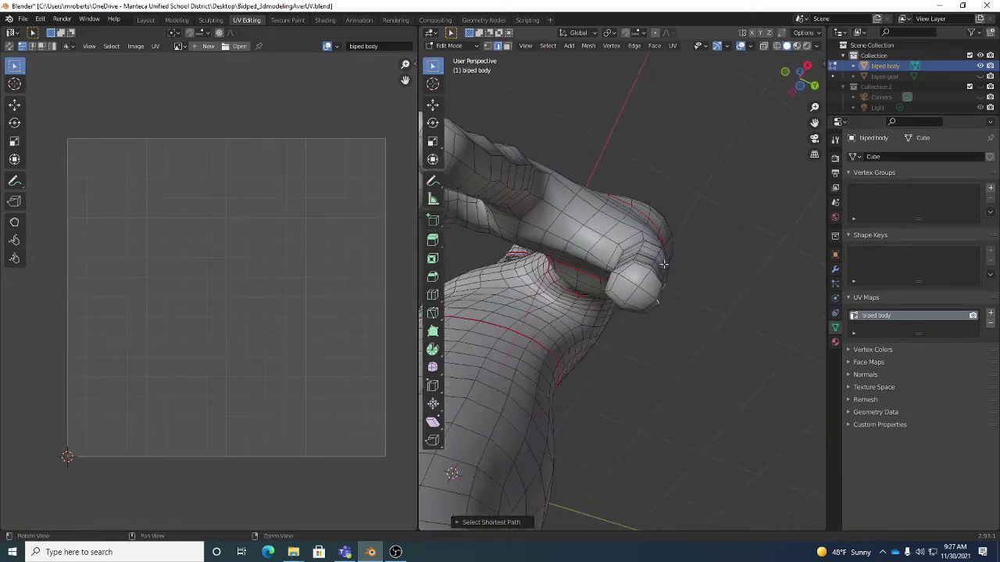
click(647, 295)
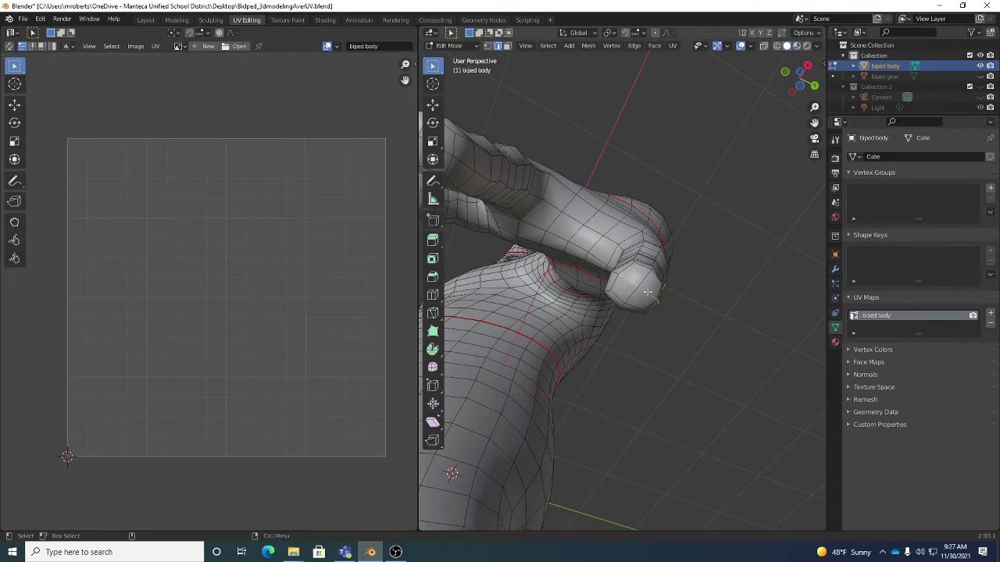
Step: Remove the shortcut of the Next Active selection command and assign Shift+Up Arrow to it again
click(550, 46)
mouse_move(562, 193)
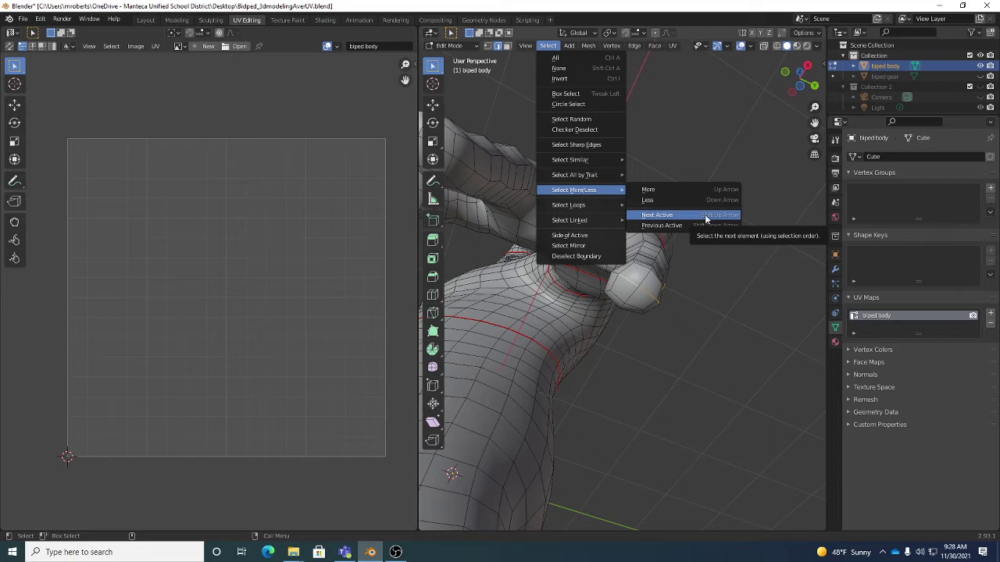
right_click(706, 219)
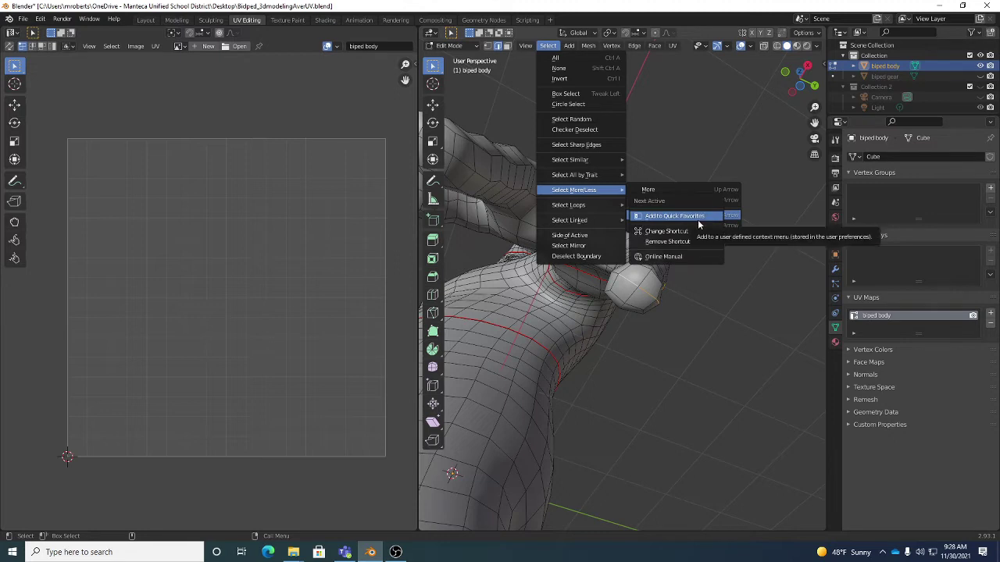
click(692, 241)
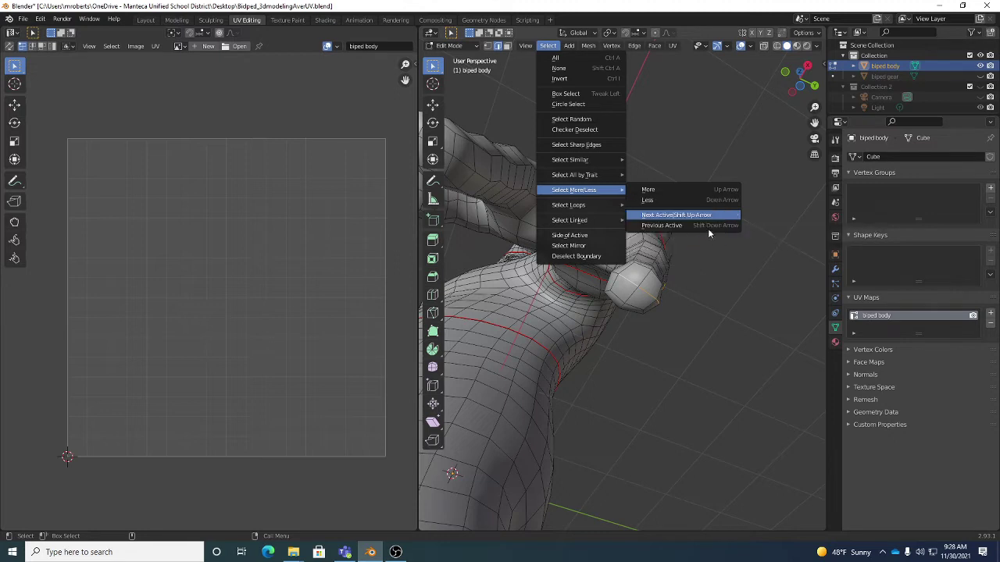
right_click(704, 218)
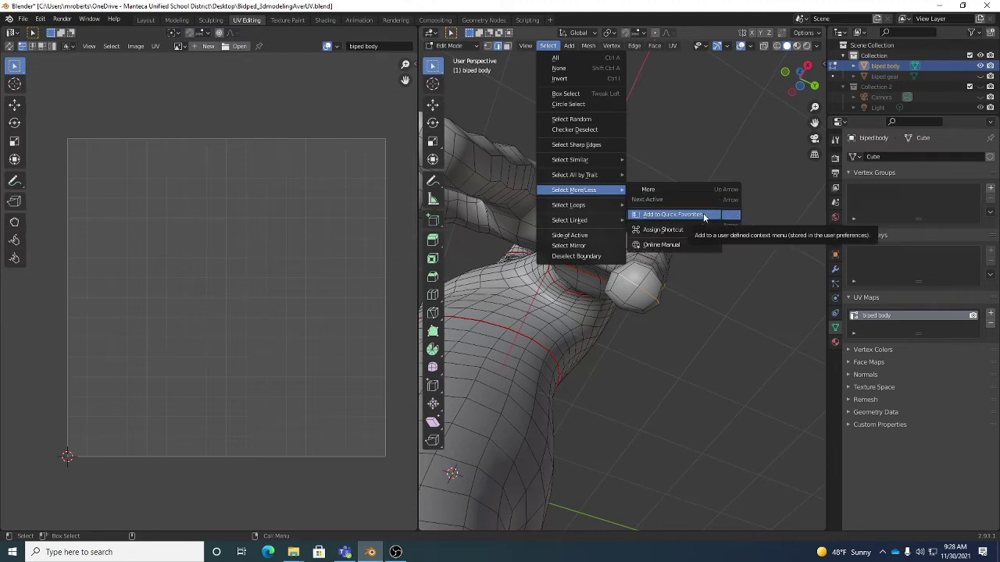
click(695, 231)
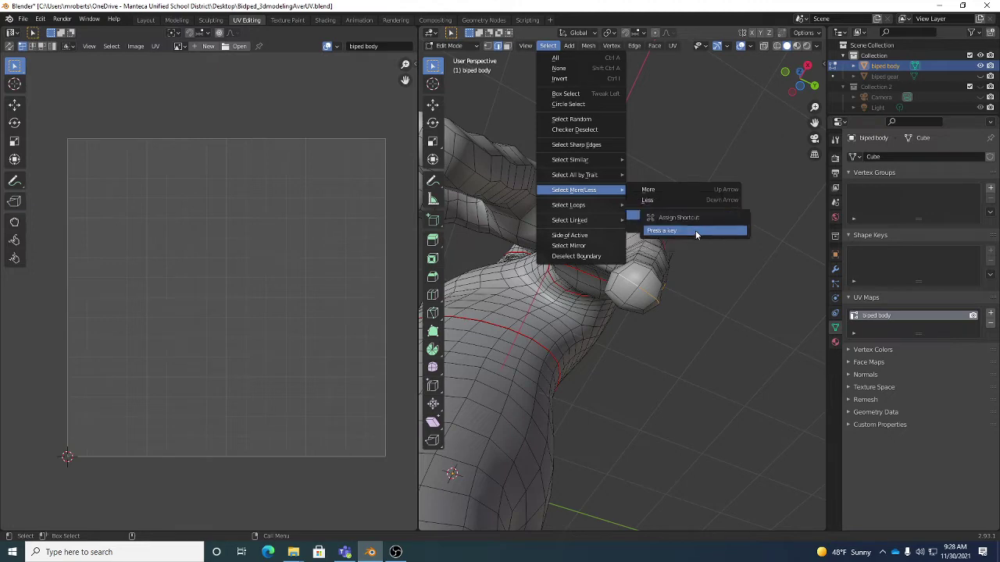
key(shift+Up)
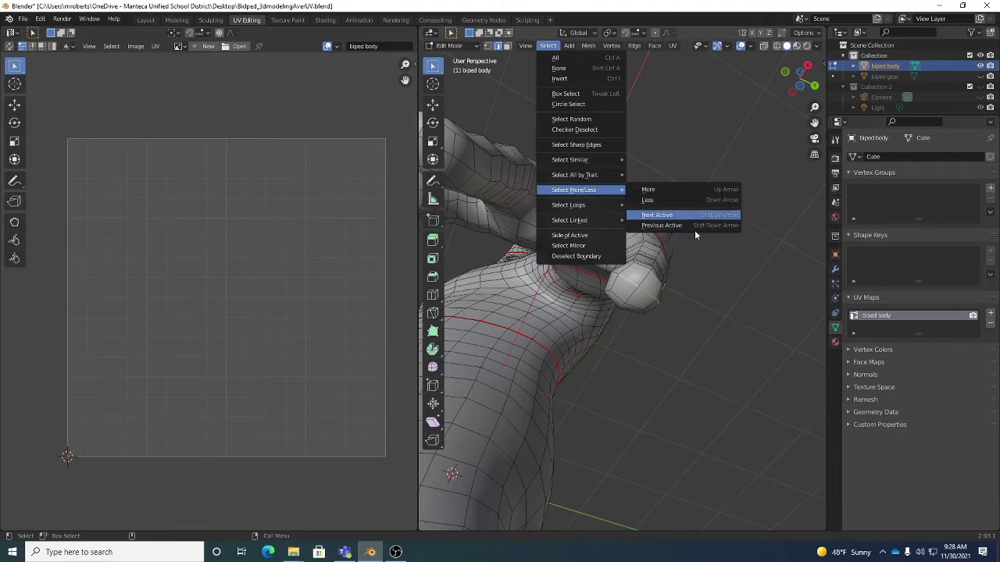
Step: Extend the edge selection with Next Active along the sides of the thumb and fingers and mark it as a seam
mouse_move(694, 315)
middle_down()
mouse_move(678, 288)
mouse_move(705, 305)
middle_up()
scroll(705, 305, down, 8)
scroll(699, 301, up, 4)
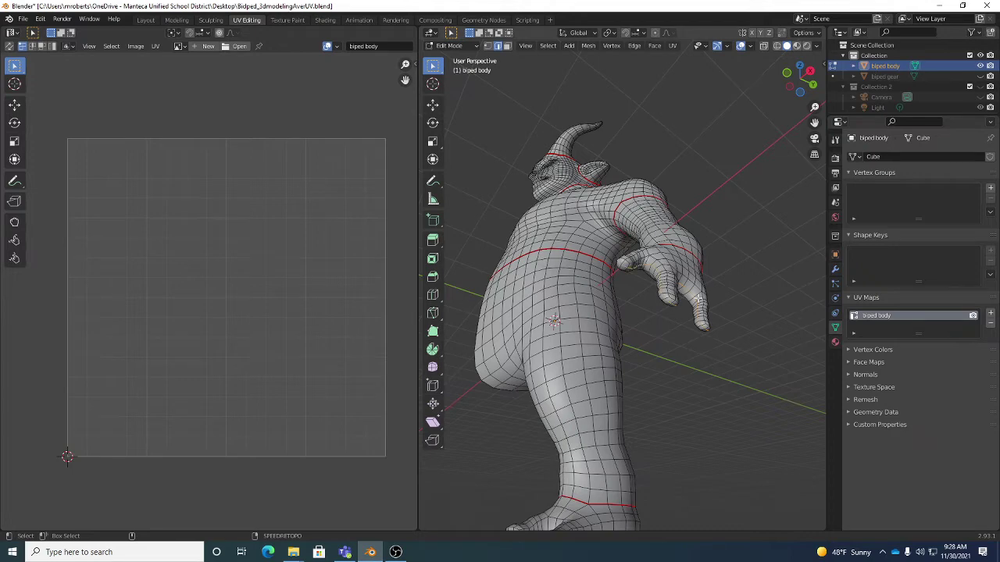
mouse_move(698, 298)
middle_down()
mouse_move(717, 332)
mouse_move(691, 305)
middle_up()
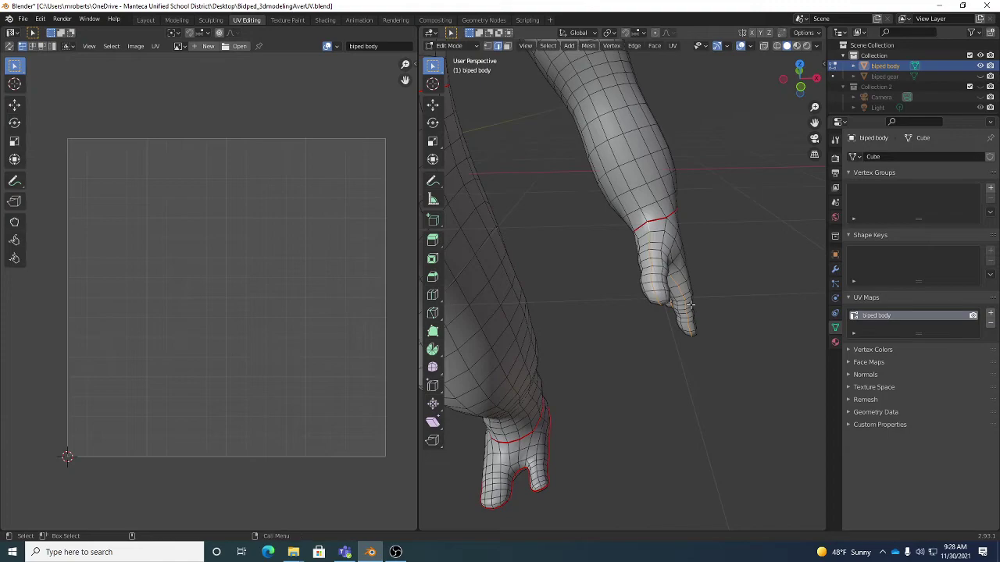
middle_drag(690, 305, 708, 266)
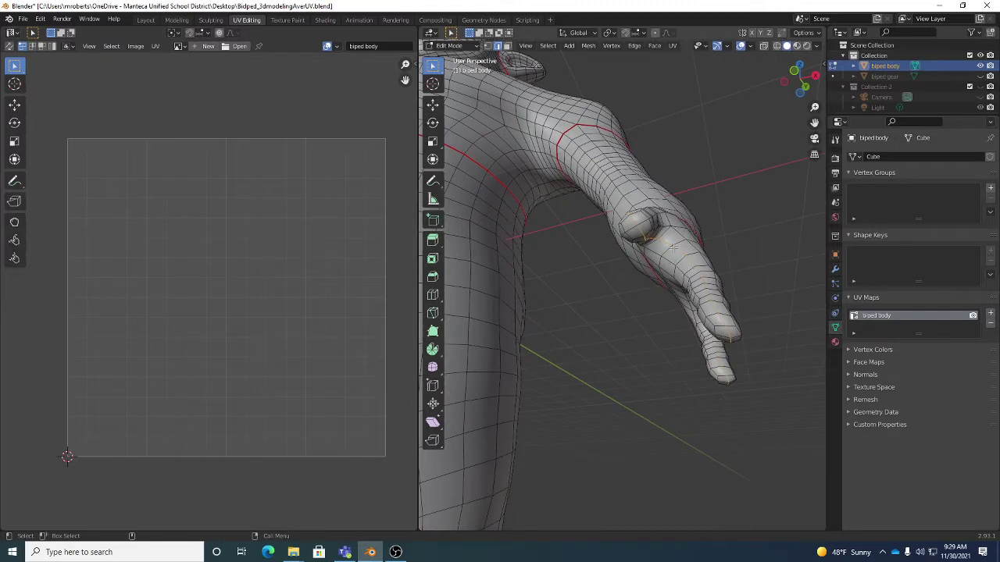
middle_drag(670, 260, 669, 240)
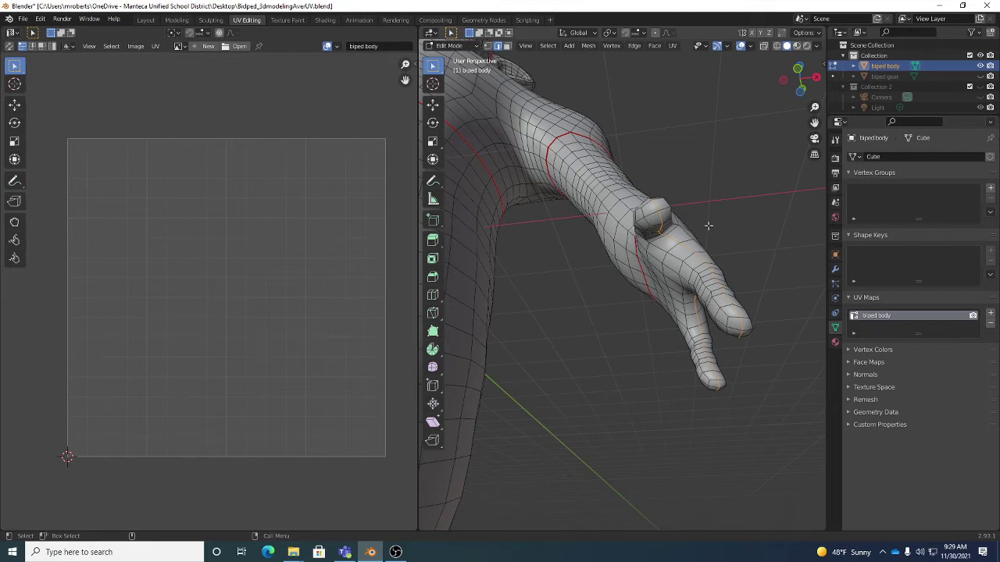
right_click(757, 224)
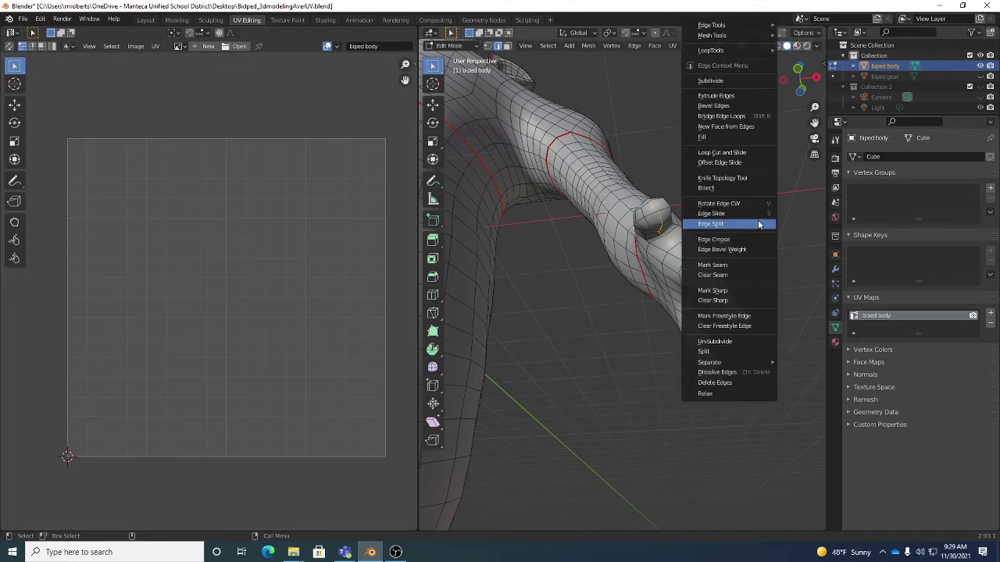
click(725, 265)
Step: Select the line of edges from the wrist seam up the inner arm through the armpit to the waist seam and mark it as a seam
middle_drag(726, 265, 665, 236)
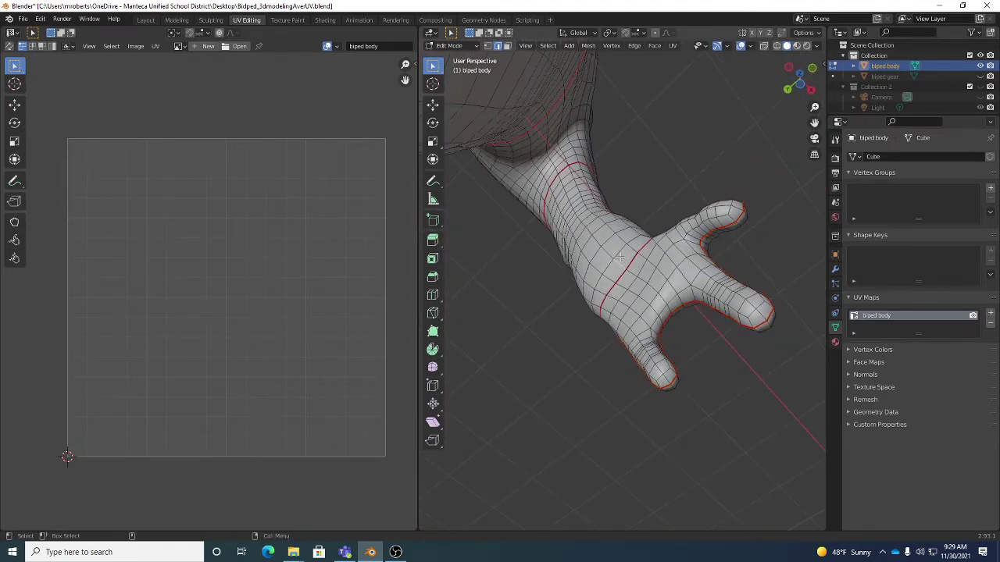
middle_drag(622, 263, 608, 228)
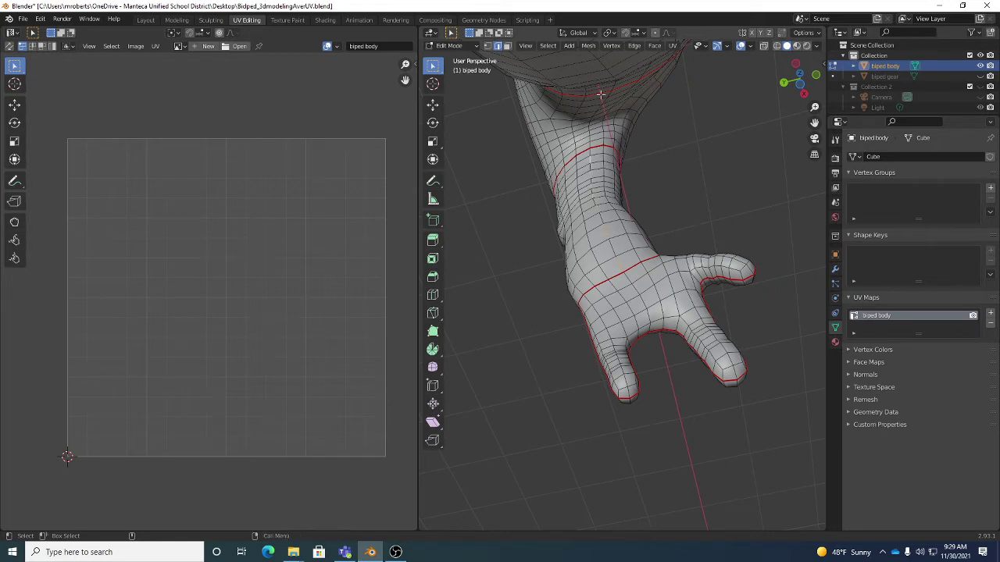
click(551, 46)
mouse_move(558, 192)
middle_drag(661, 241, 624, 257)
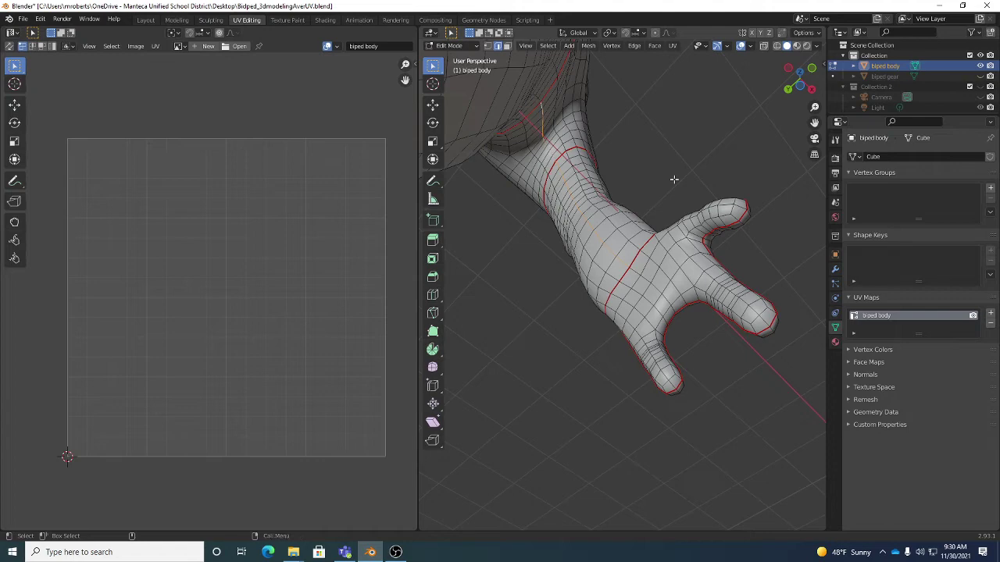
middle_drag(673, 179, 645, 280)
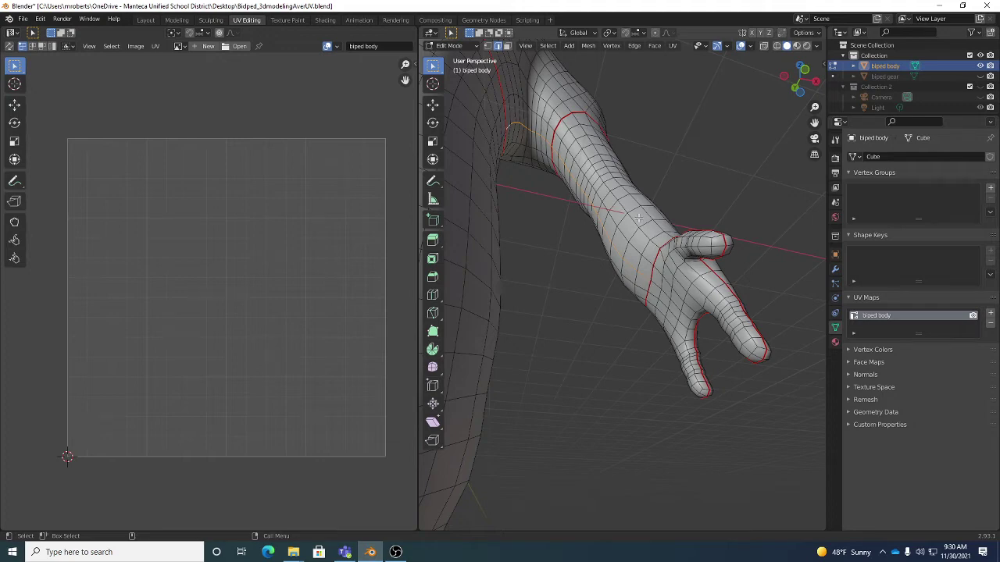
middle_drag(639, 218, 543, 176)
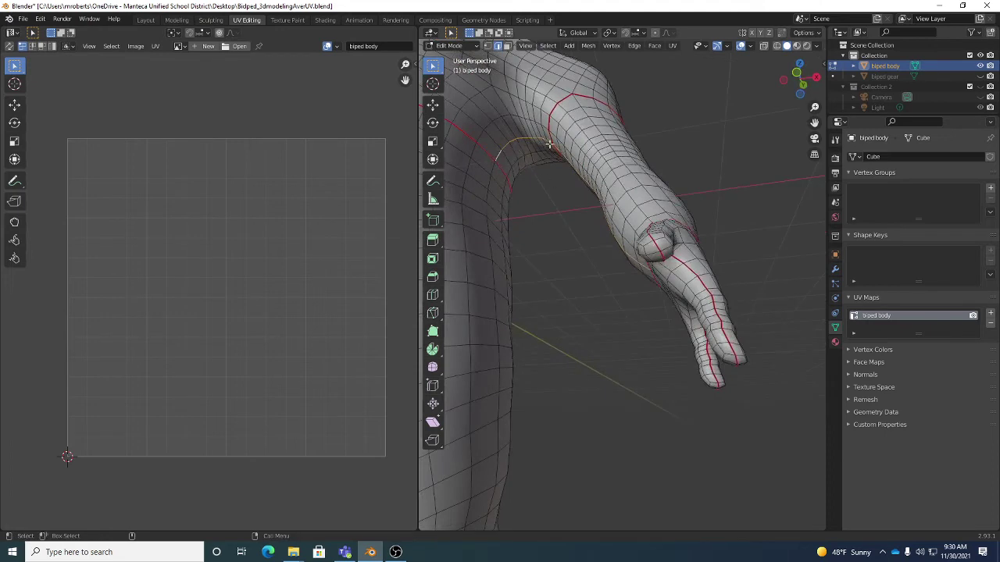
right_click(755, 166)
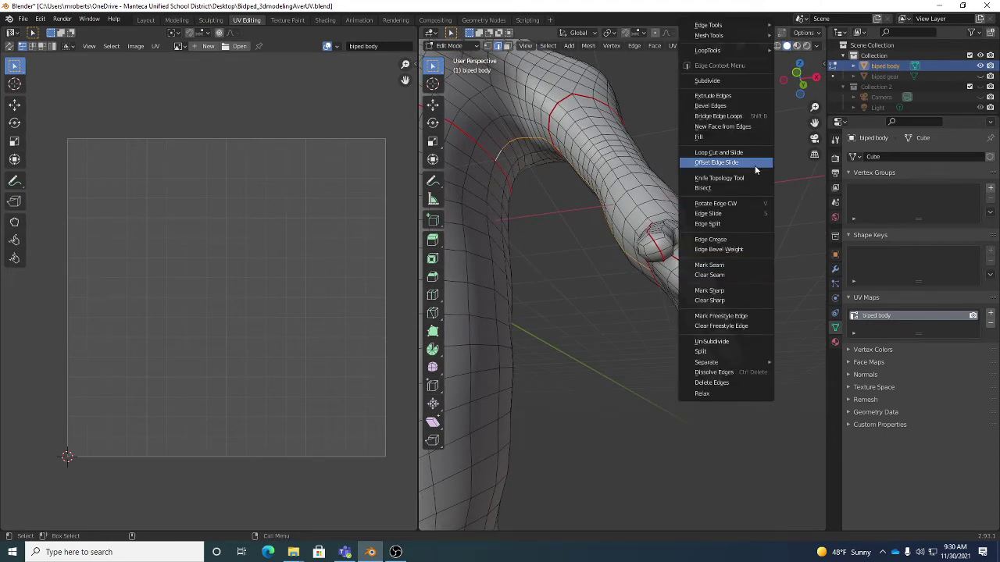
click(731, 268)
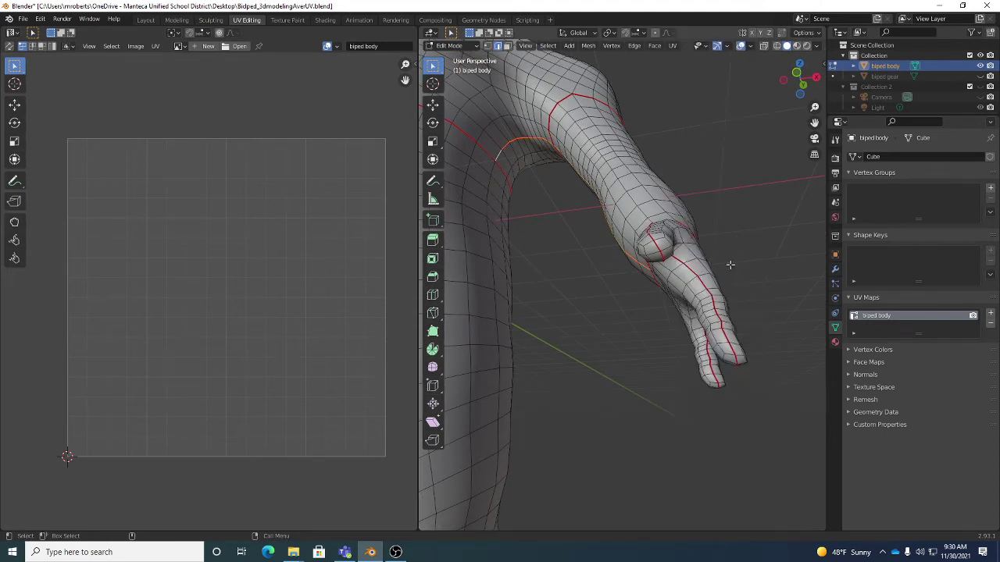
middle_drag(623, 239, 644, 198)
key(alt+a)
Step: Select the edge line from the neck seam over the shoulder to the upper-arm seam and mark it as a seam
middle_drag(580, 128, 645, 233)
scroll(641, 266, down, 3)
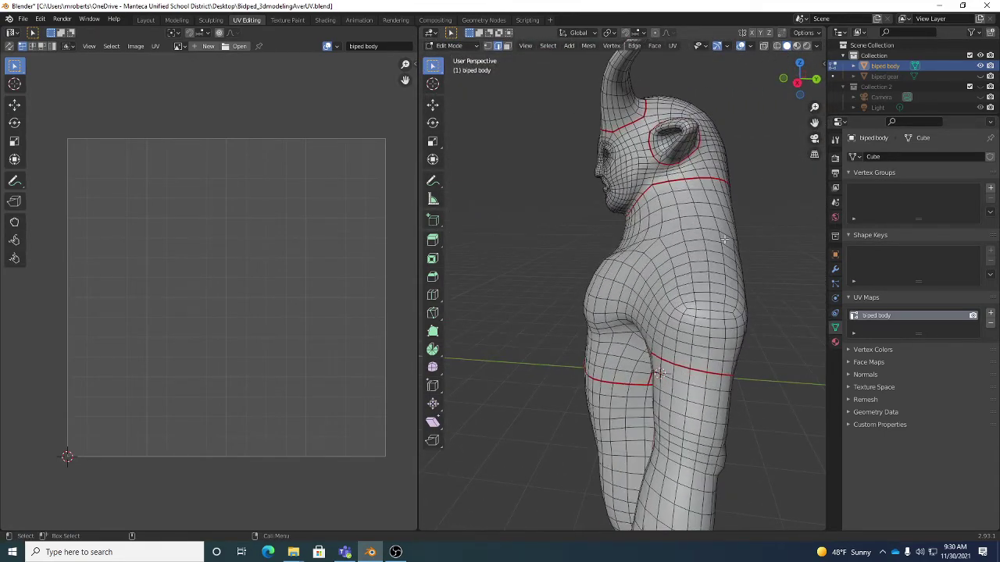
middle_drag(729, 351, 725, 337)
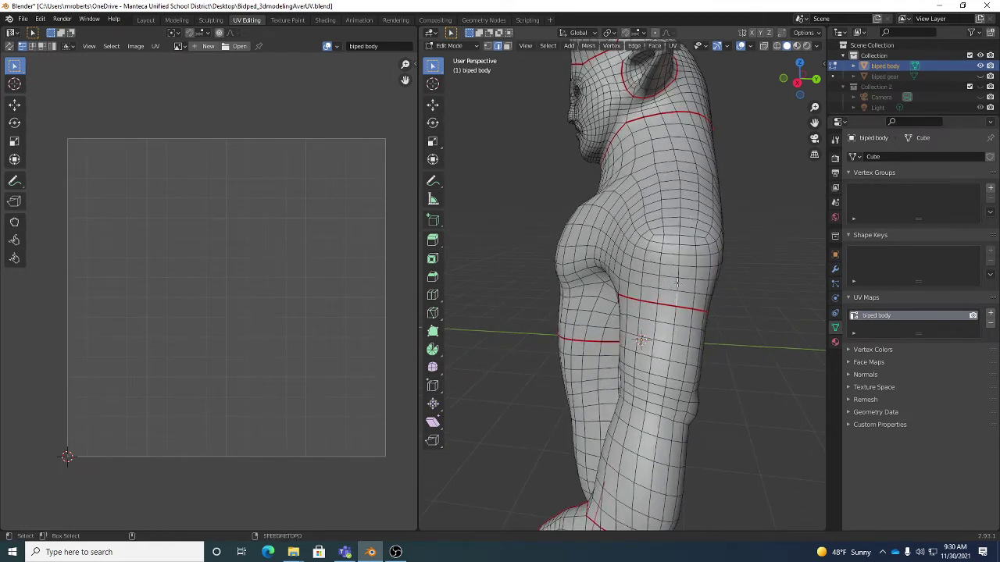
click(548, 46)
click(547, 45)
mouse_move(570, 209)
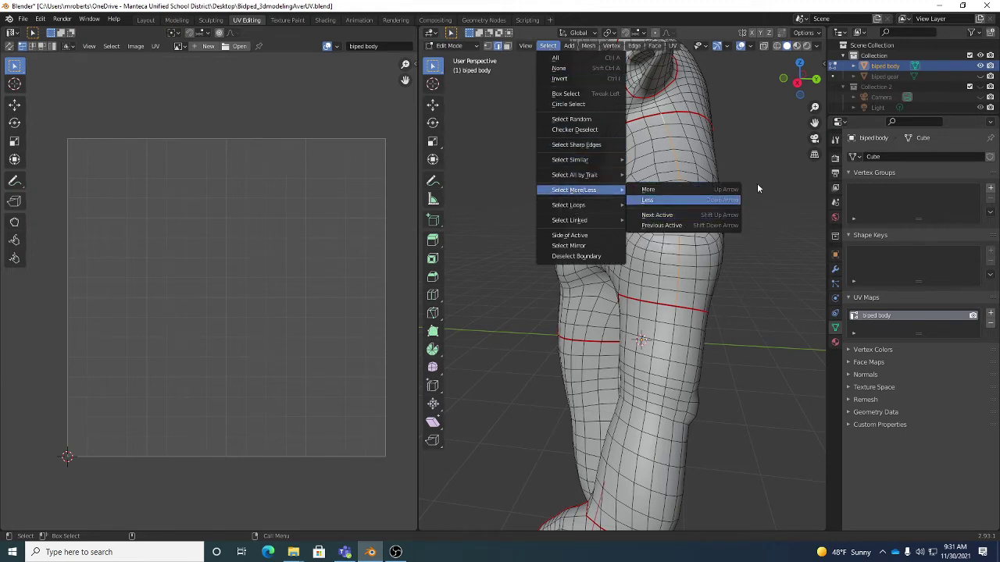
right_click(773, 216)
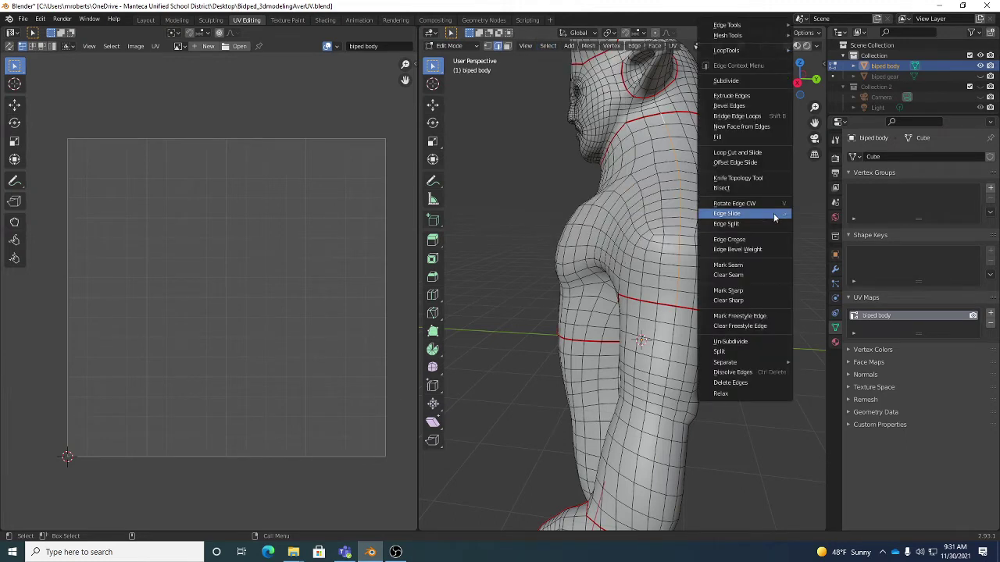
click(760, 264)
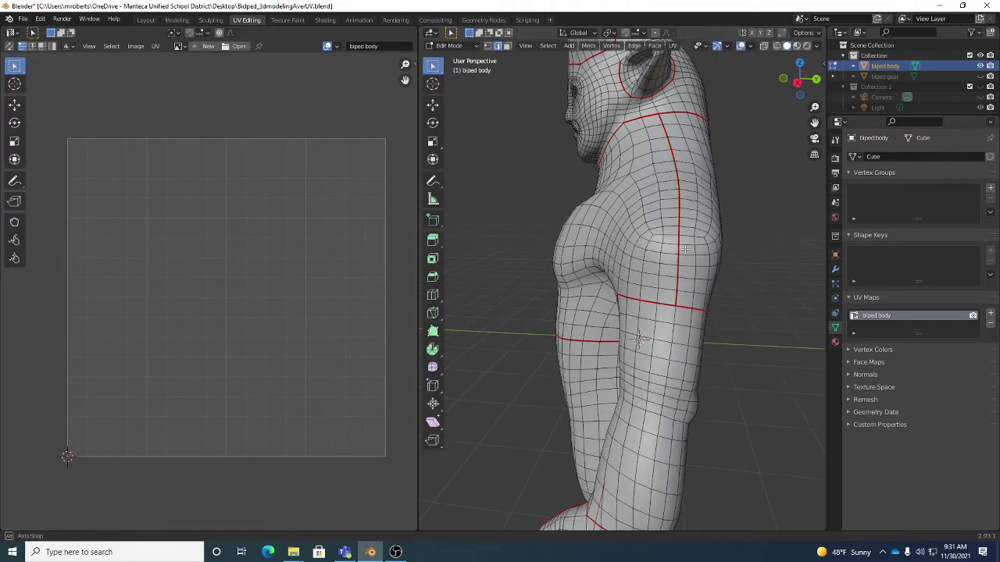
Step: Select the edge line in front of the ear from the horn seam down to the neck seam and mark it as a seam
scroll(703, 248, down, 2)
scroll(708, 243, down, 4)
middle_drag(708, 243, 696, 251)
scroll(697, 250, up, 6)
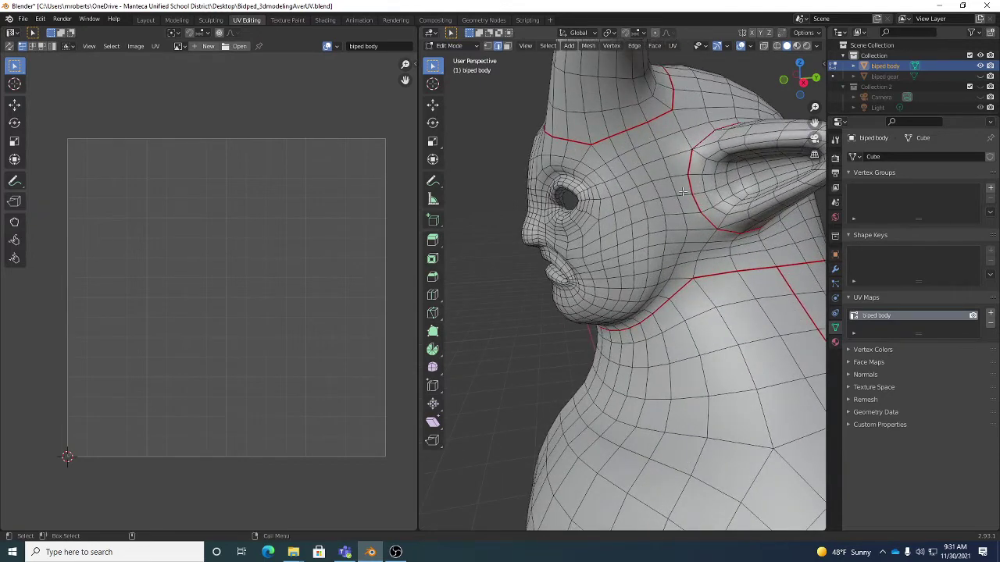
alt+click(668, 154)
right_click(504, 203)
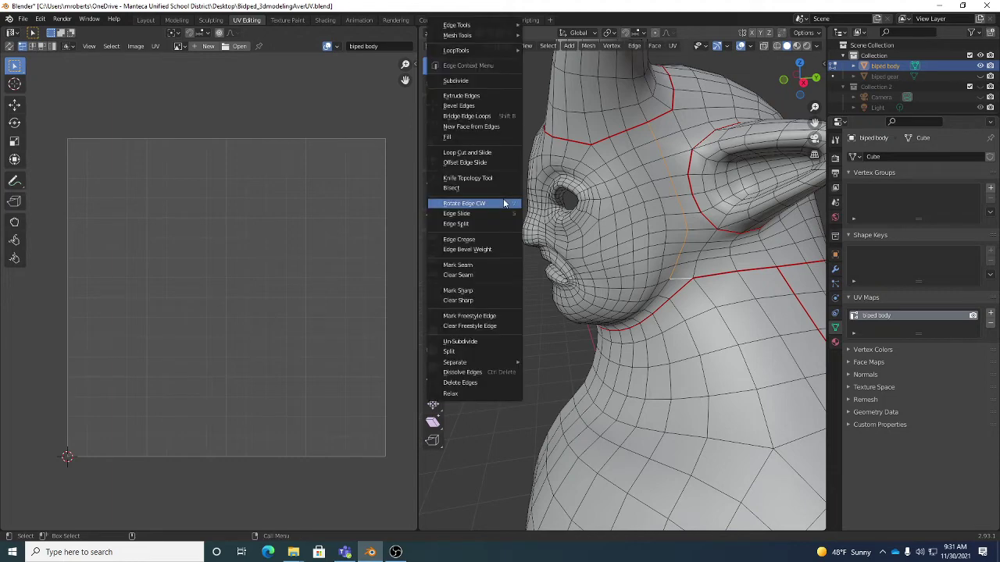
click(490, 264)
Step: Select the edges across the top of the head from the center line to the horn seam with Shortest Path and mark them as a seam
scroll(495, 279, down, 5)
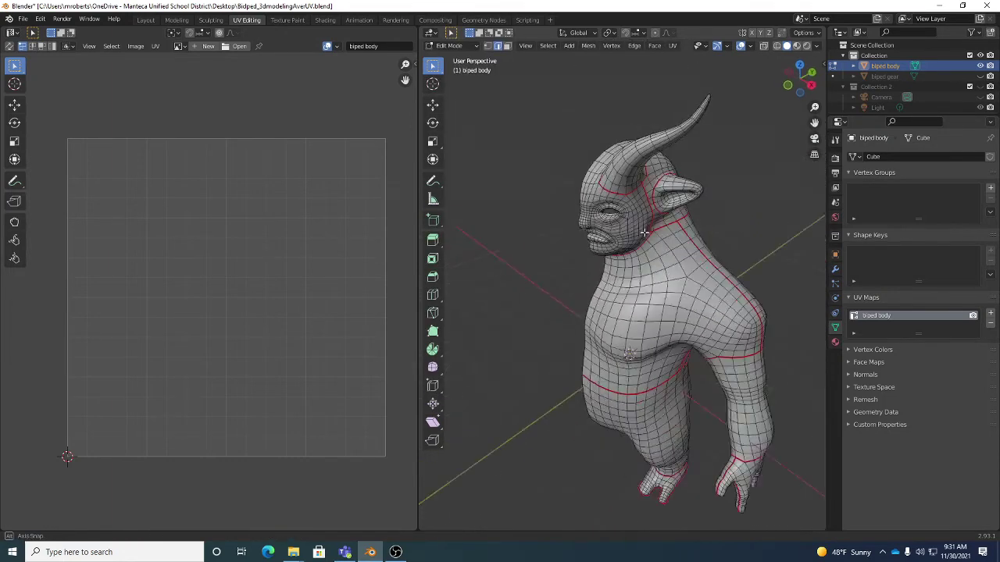
middle_drag(500, 274, 599, 162)
scroll(602, 161, up, 5)
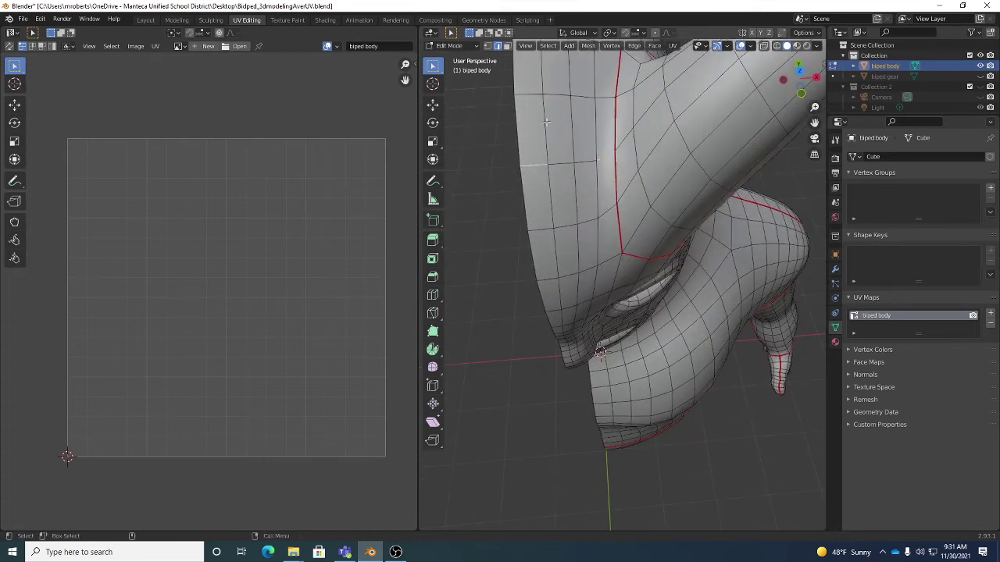
click(548, 45)
mouse_move(582, 220)
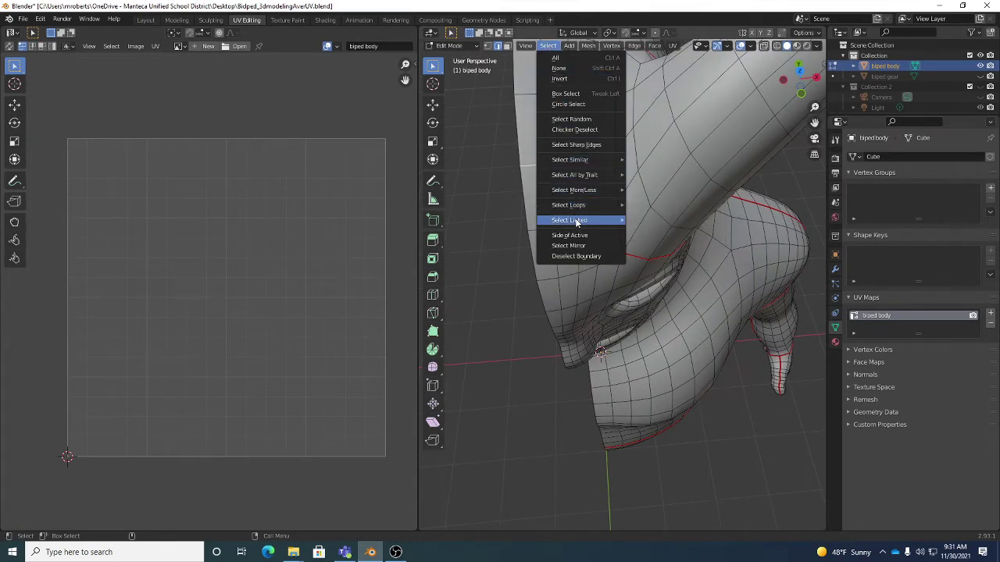
click(666, 232)
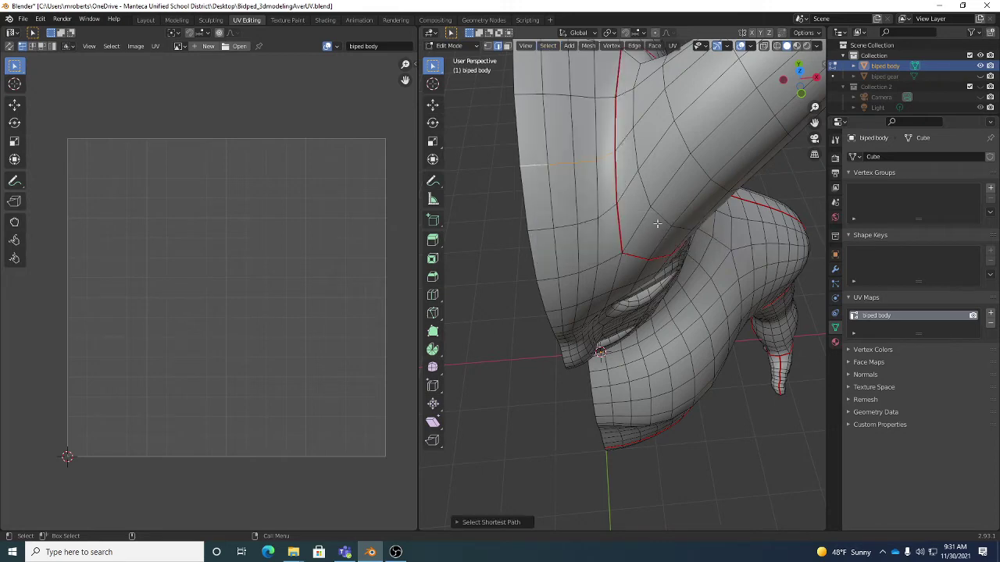
right_click(485, 162)
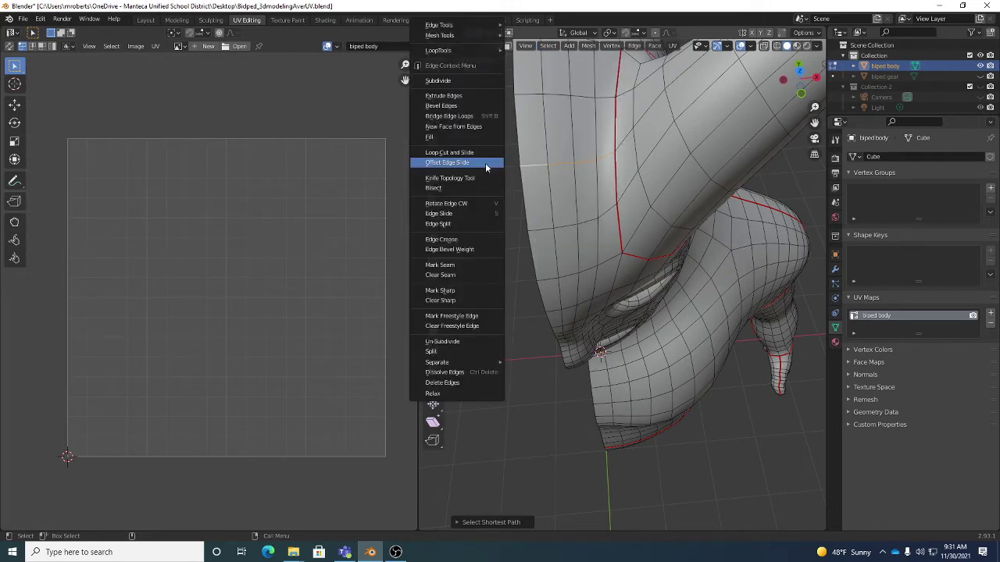
click(459, 265)
Step: Select the edge path along the back of the ear from the ear-base seam toward the tip and mark it as a seam
middle_drag(484, 255, 679, 232)
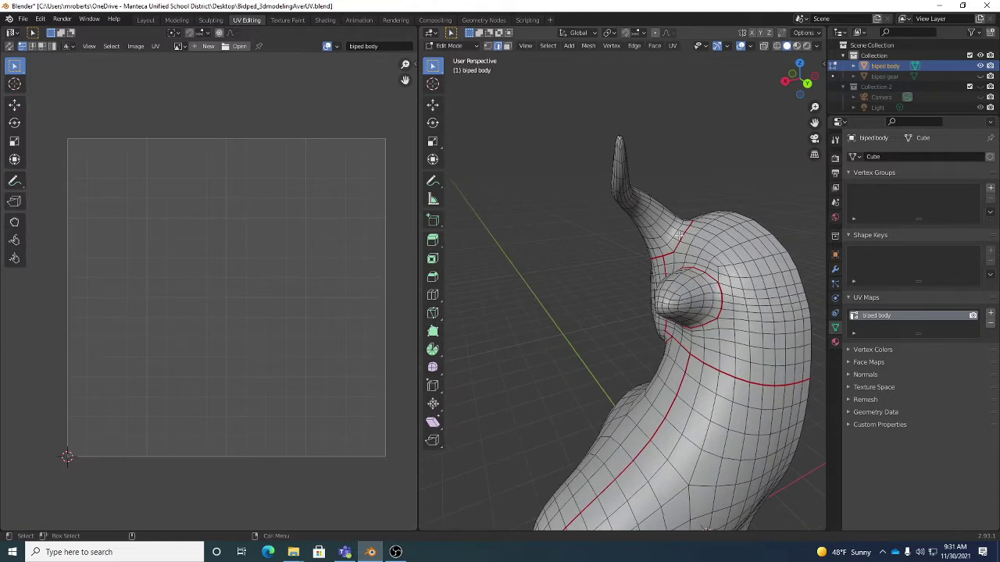
middle_drag(700, 286, 698, 212)
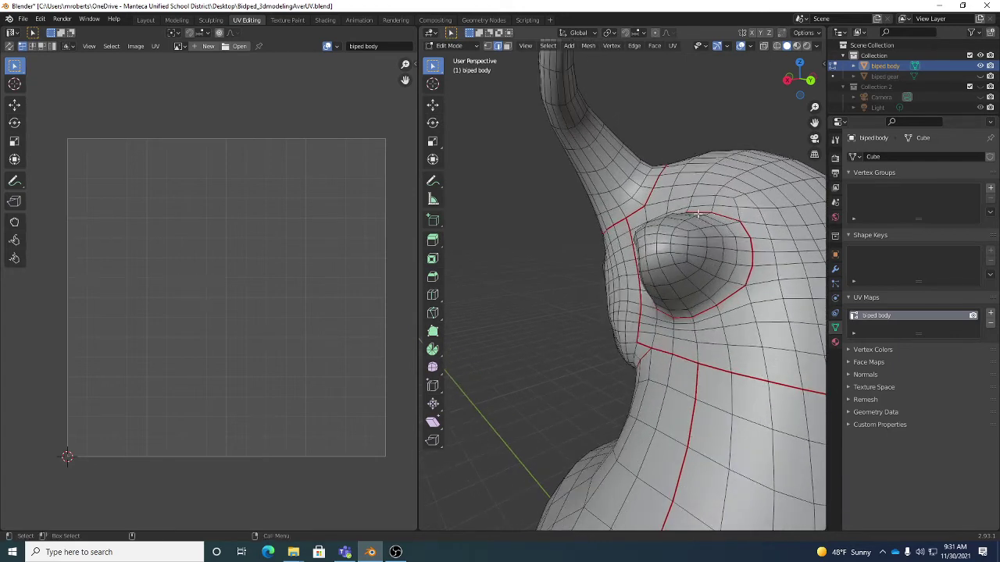
alt+click(737, 285)
middle_drag(724, 276, 716, 275)
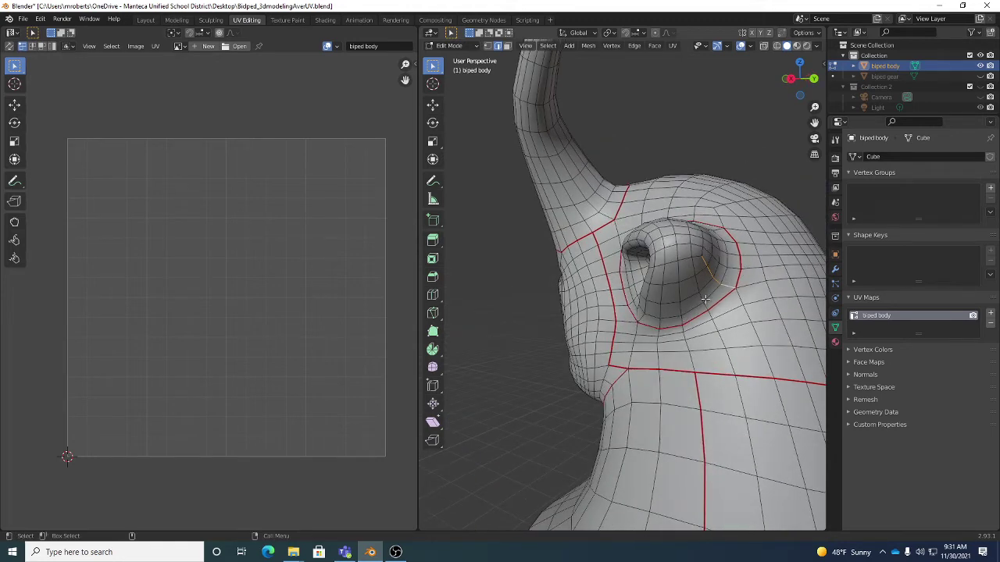
click(681, 314)
ctrl+click(676, 236)
right_click(726, 135)
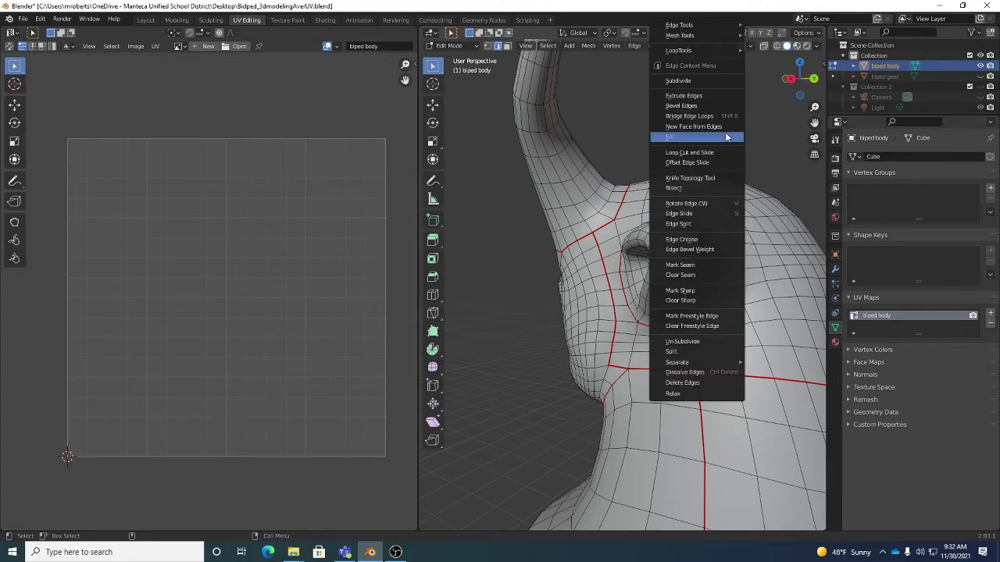
click(700, 267)
Step: Extend an edge selection with Next Active along the back of the horn from its base seam toward the tip and mark it as a seam
mouse_move(678, 256)
middle_down()
mouse_move(645, 259)
mouse_move(678, 264)
middle_up()
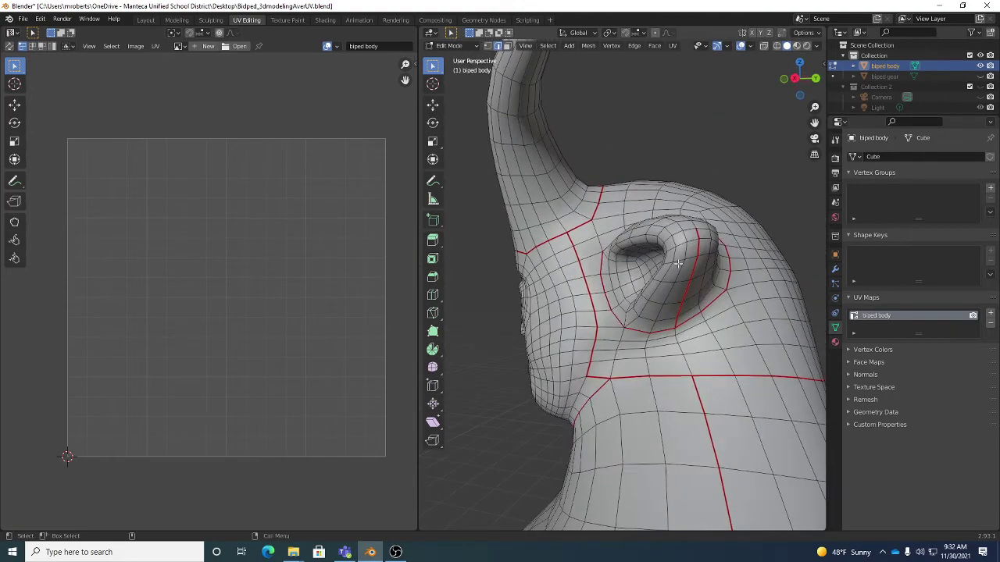
mouse_move(702, 228)
middle_down()
mouse_move(658, 214)
mouse_move(663, 226)
mouse_move(706, 220)
middle_up()
scroll(662, 227, up, 3)
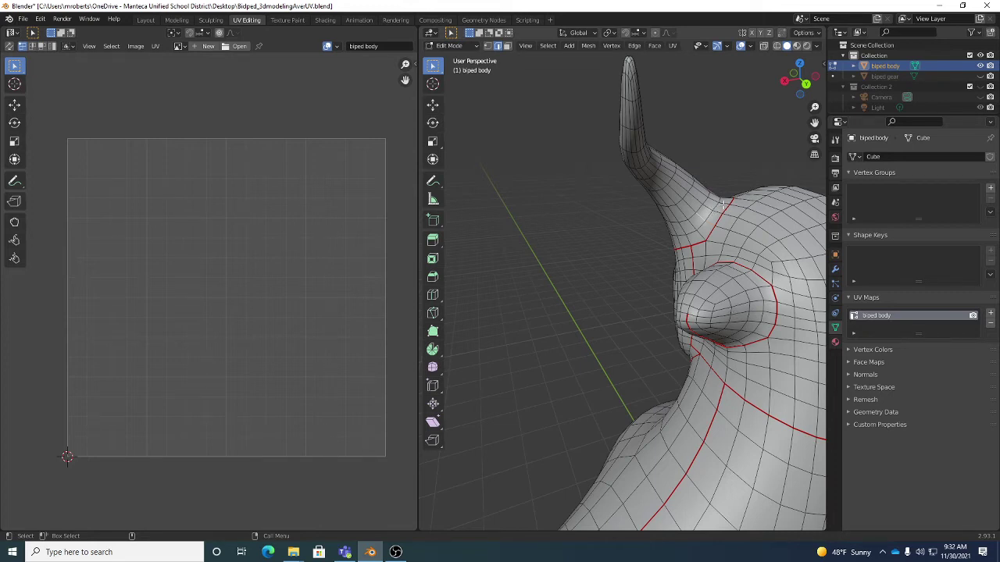
click(546, 46)
mouse_move(591, 223)
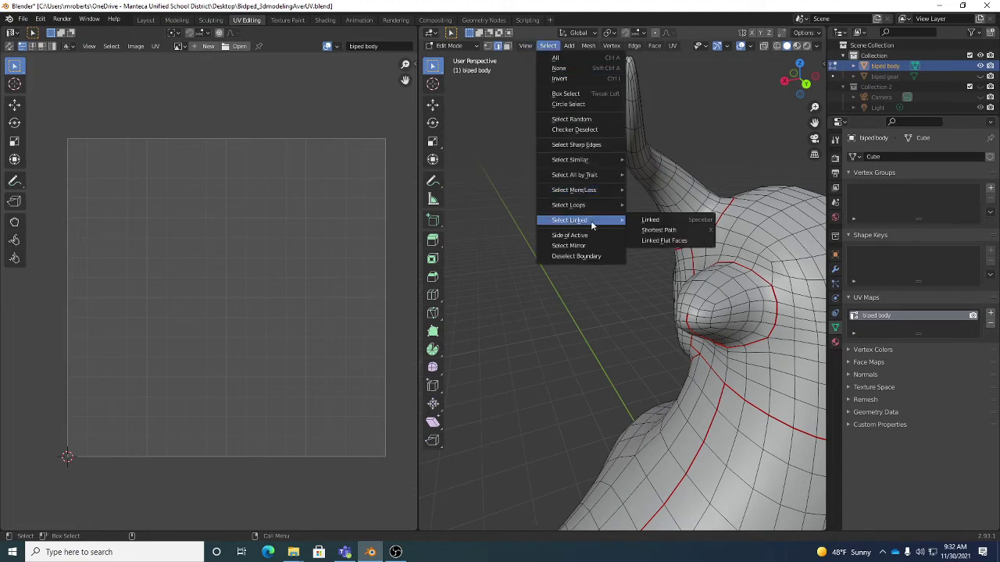
mouse_move(597, 189)
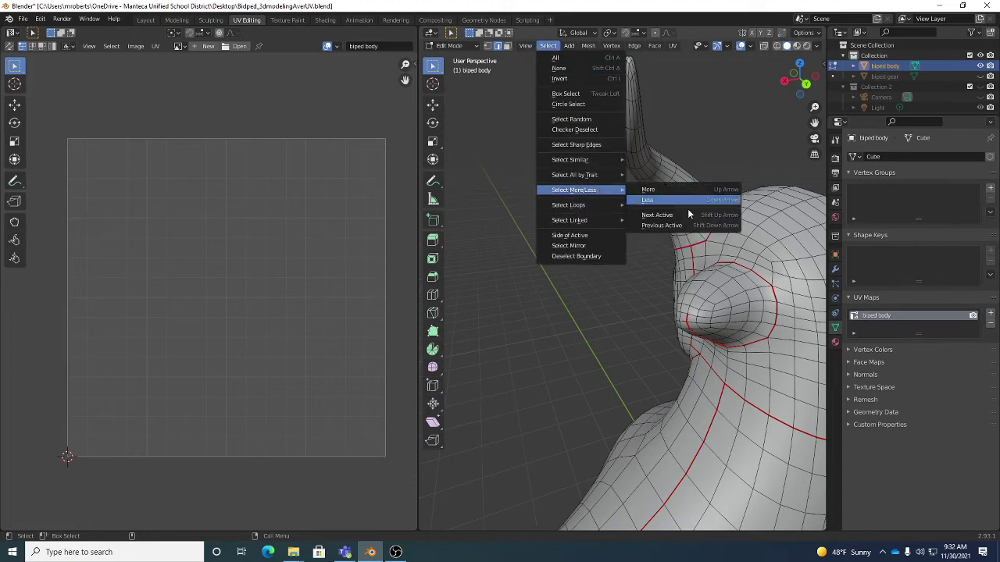
click(679, 217)
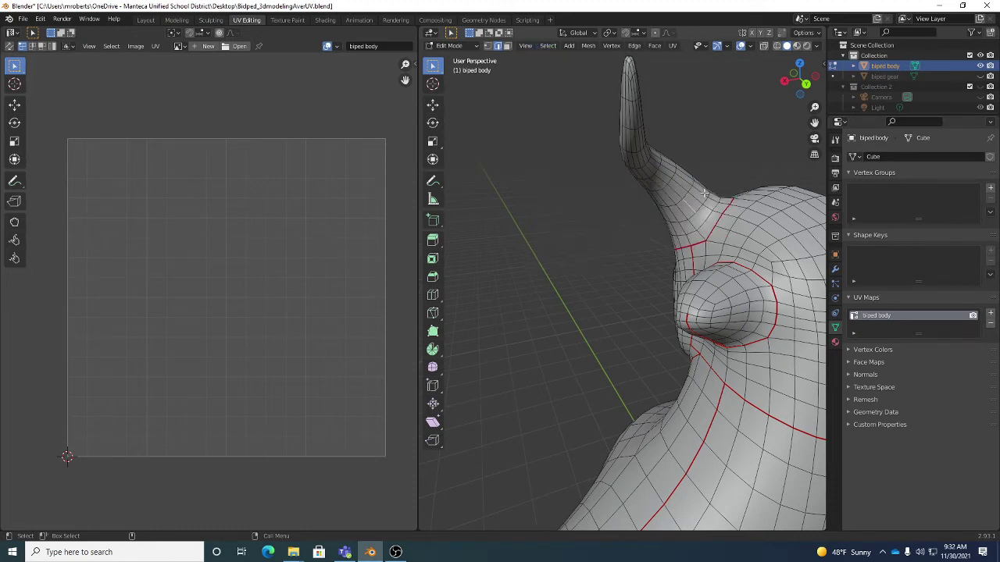
key(shift+r)
key(shift+r)
key(shift+r)
key(shift+r)
key(shift+r)
right_click(731, 161)
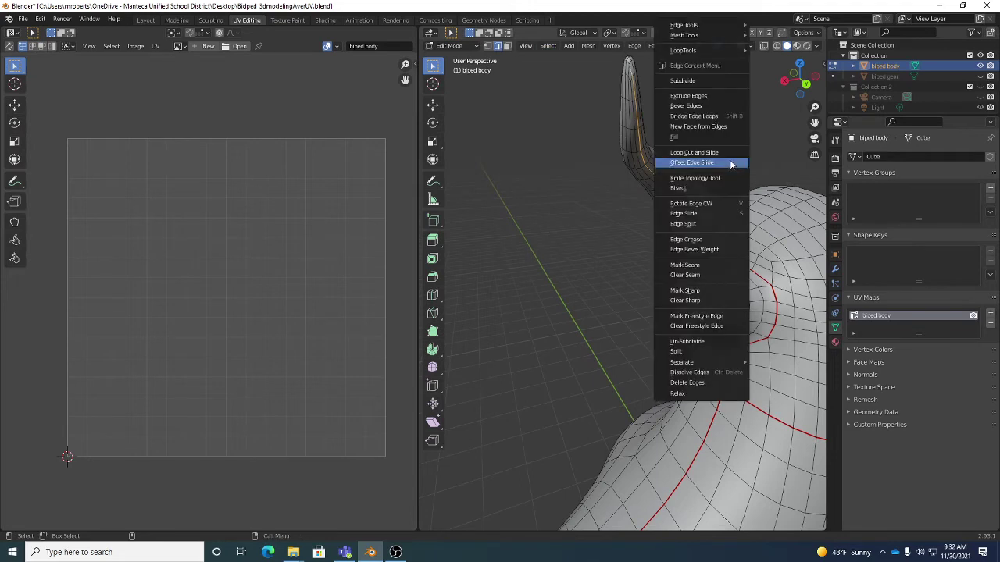
click(703, 266)
Step: Save the file with the finished body seams
scroll(624, 266, down, 8)
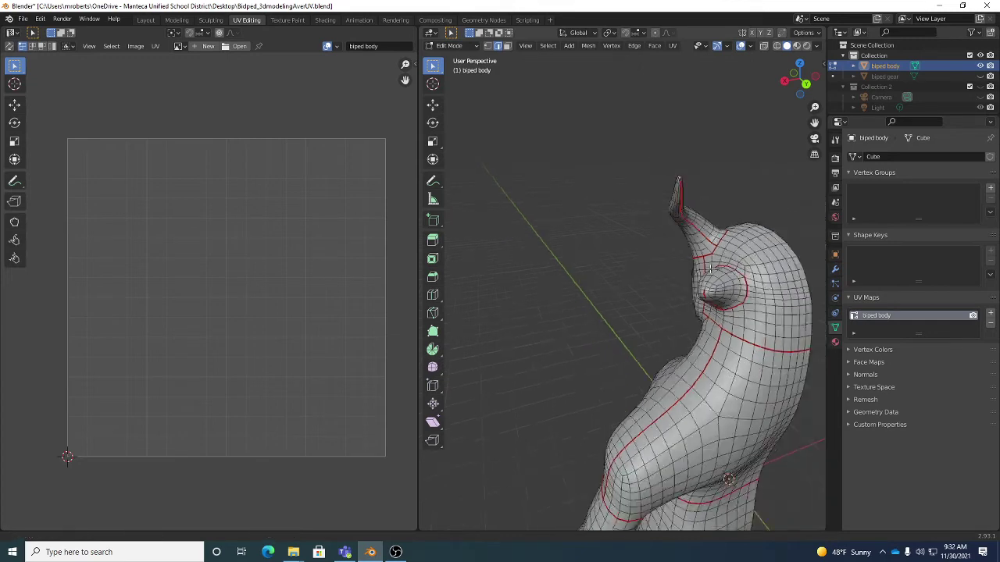
middle_drag(624, 267, 743, 231)
key(ctrl+s)
scroll(650, 266, up, 2)
middle_drag(648, 265, 666, 228)
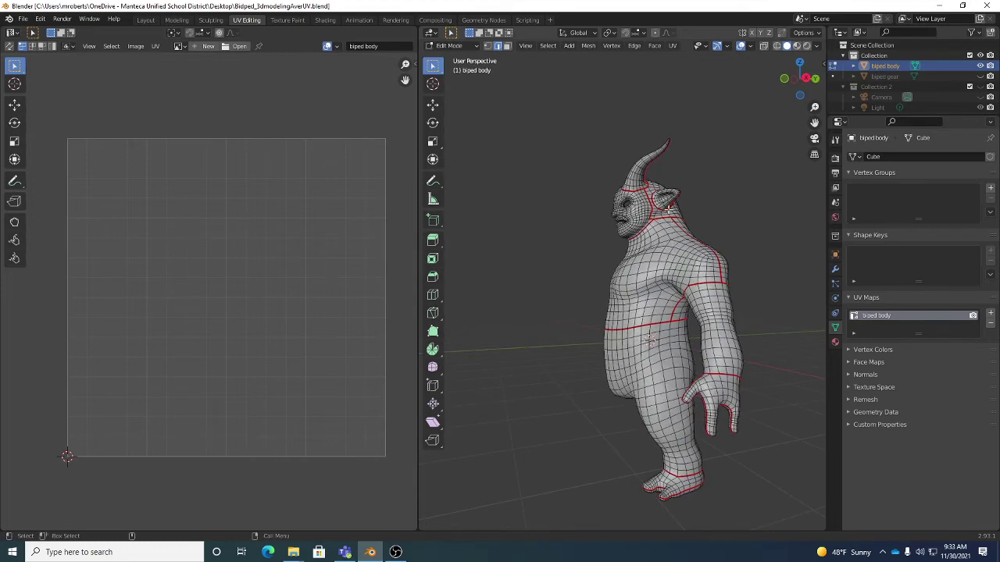
Step: Select all faces of the biped body and unwrap them along the marked seams
middle_drag(670, 206, 705, 261)
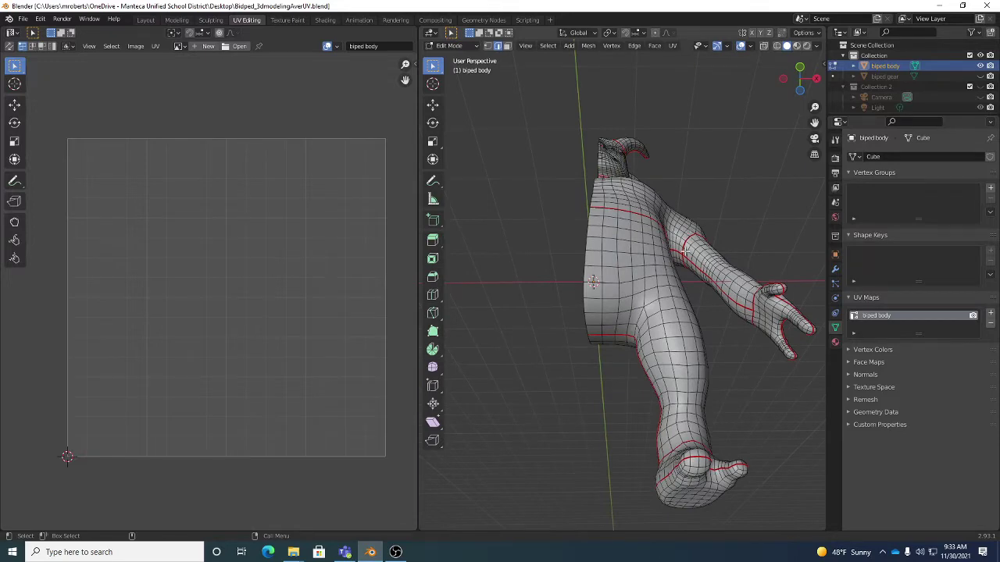
middle_drag(752, 296, 695, 353)
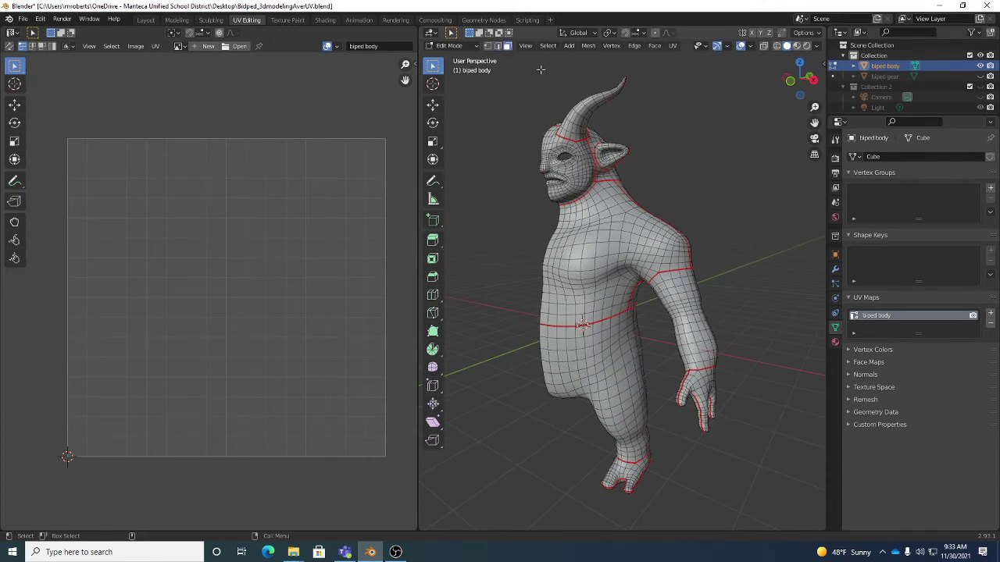
click(548, 45)
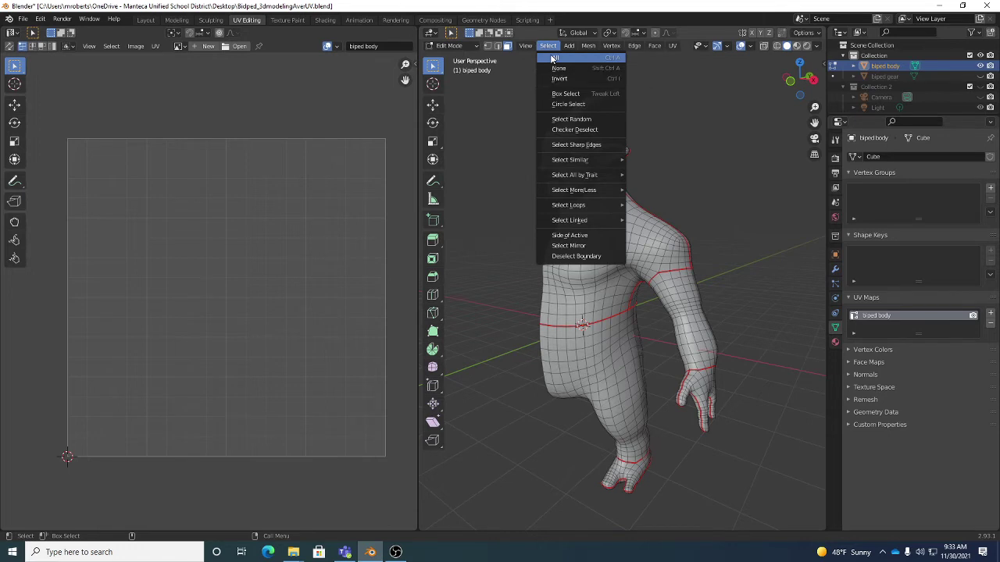
click(552, 59)
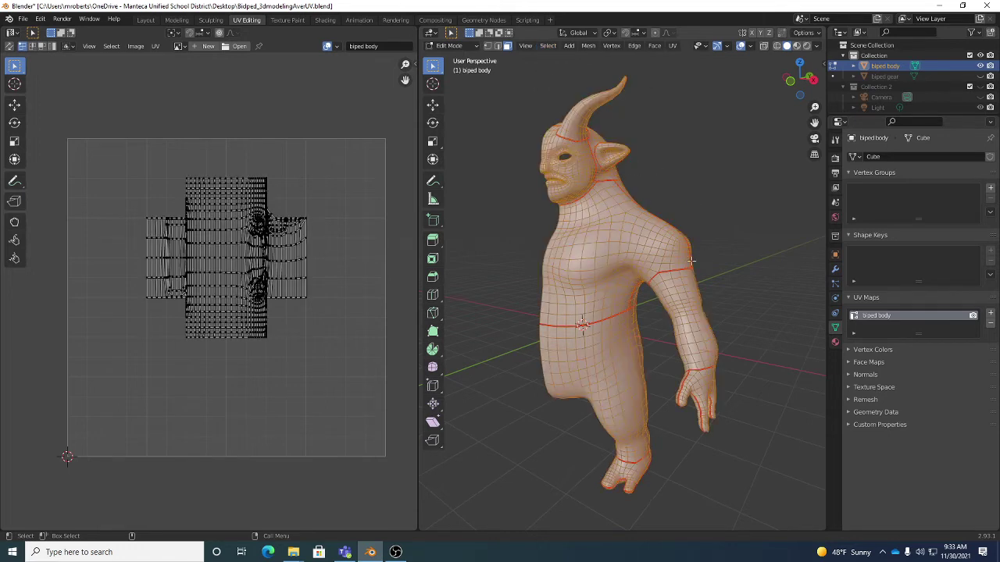
click(155, 46)
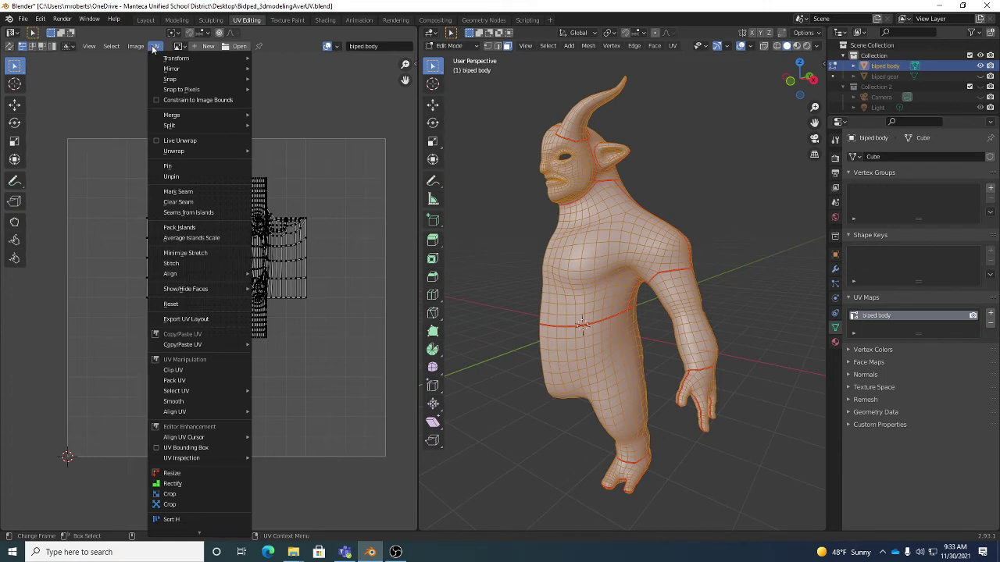
click(154, 46)
click(155, 46)
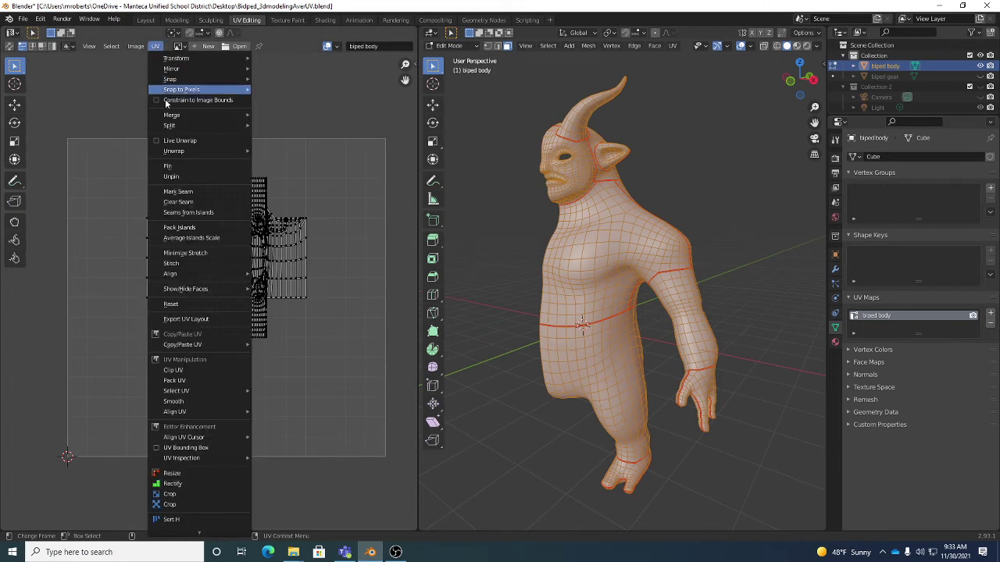
mouse_move(172, 154)
click(276, 152)
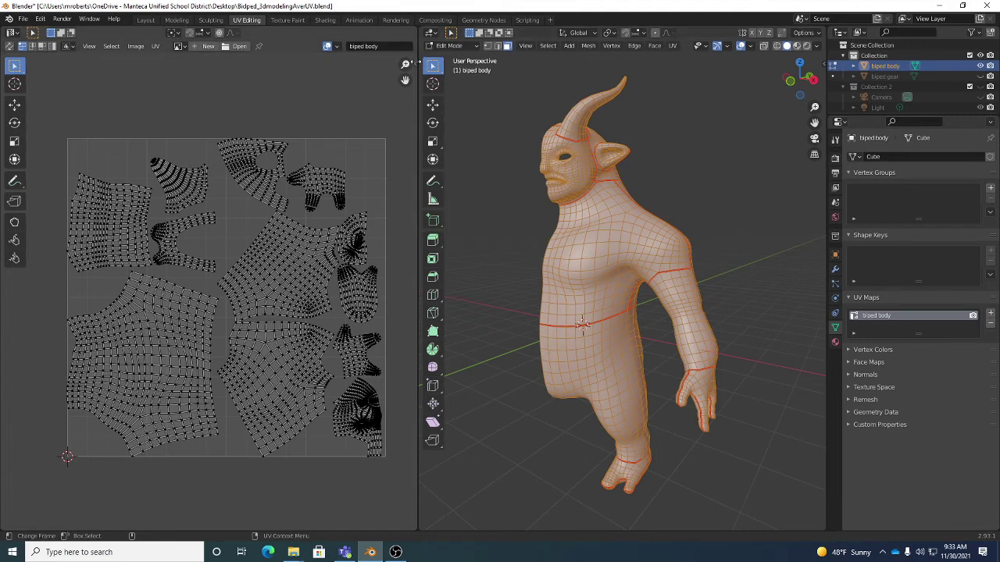
Step: Bring up the TexTools settings beside the UV layout
click(413, 64)
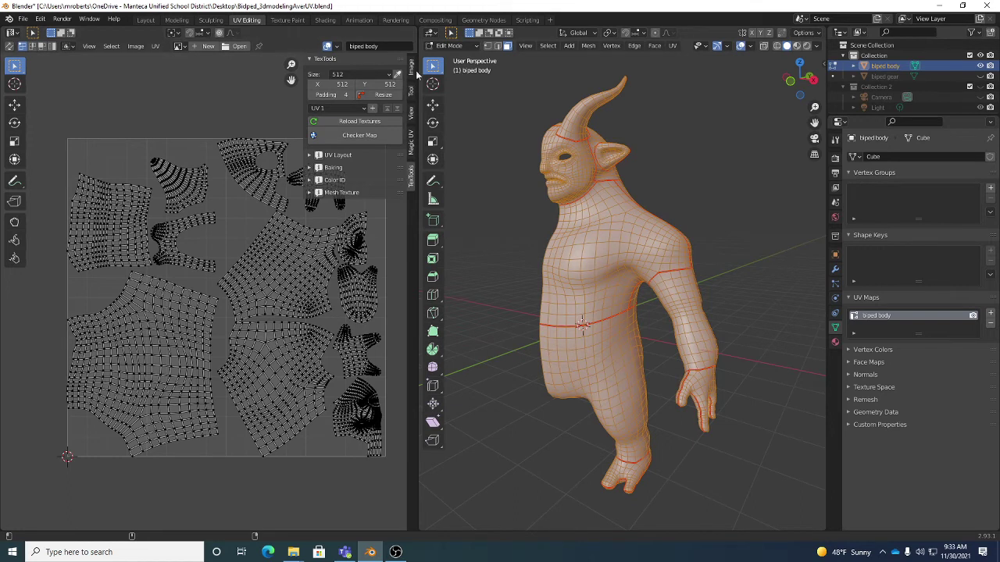
click(411, 143)
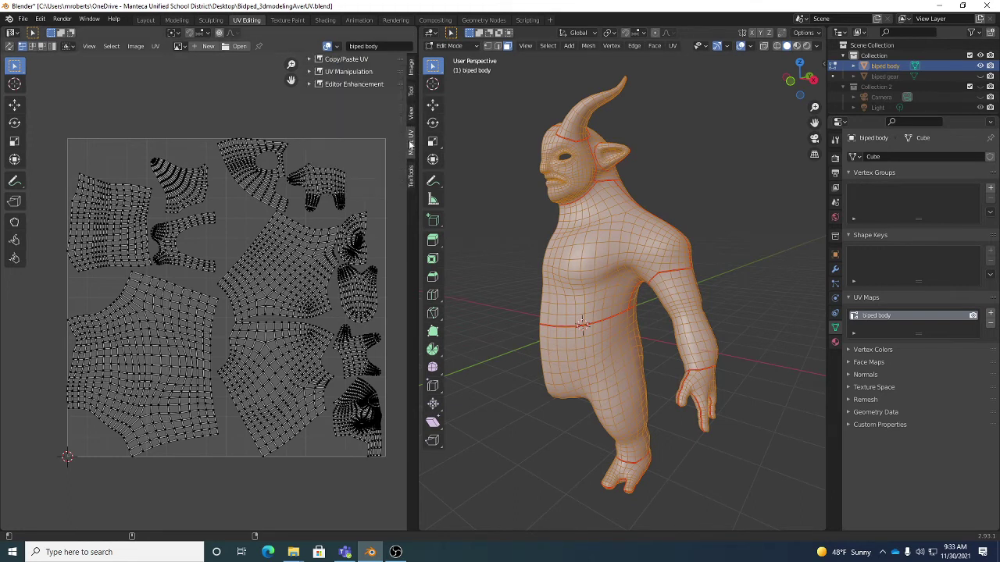
click(412, 92)
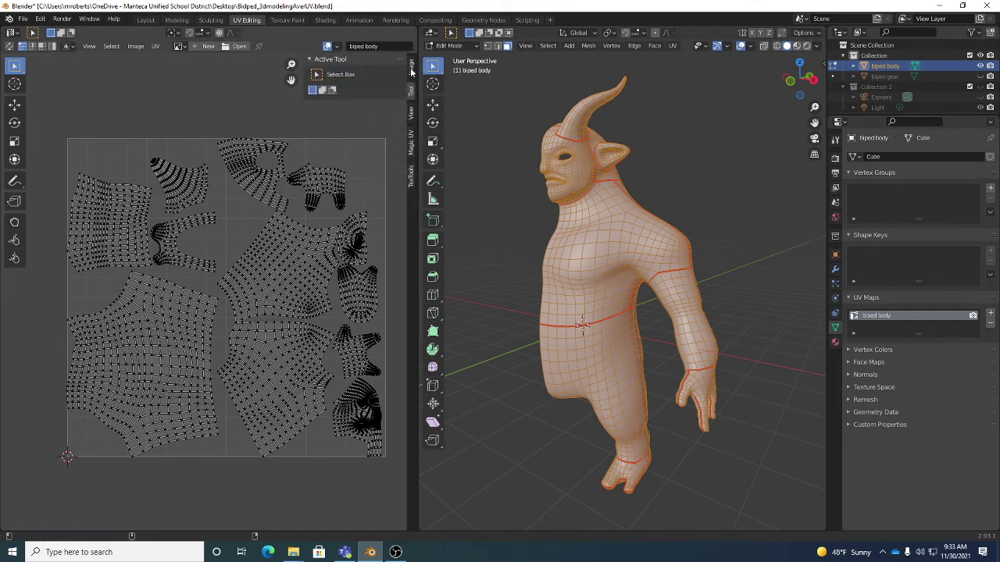
click(412, 113)
click(412, 143)
click(411, 178)
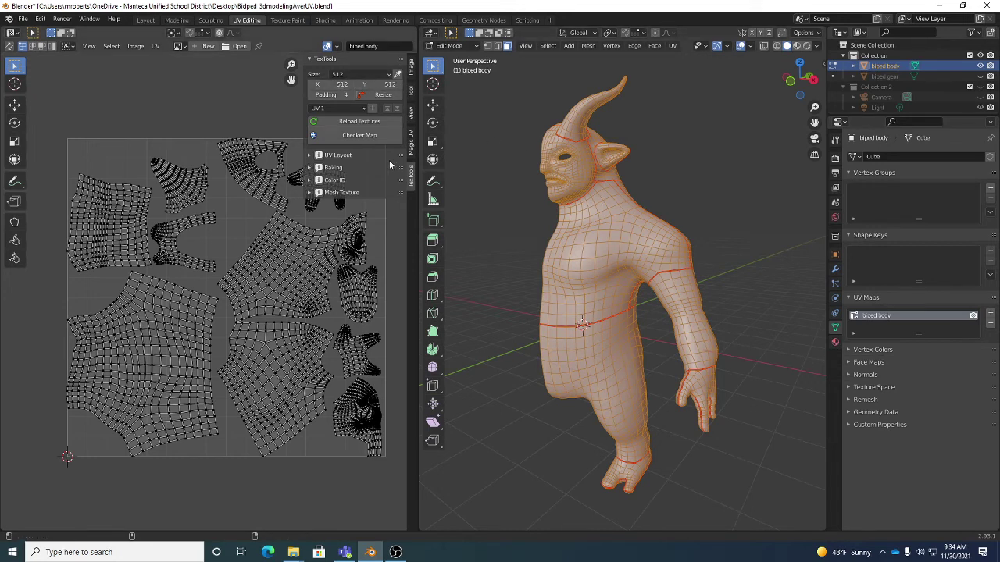
Step: Set the TexTools texture size to 2048 and apply a checker map to the biped body
click(361, 74)
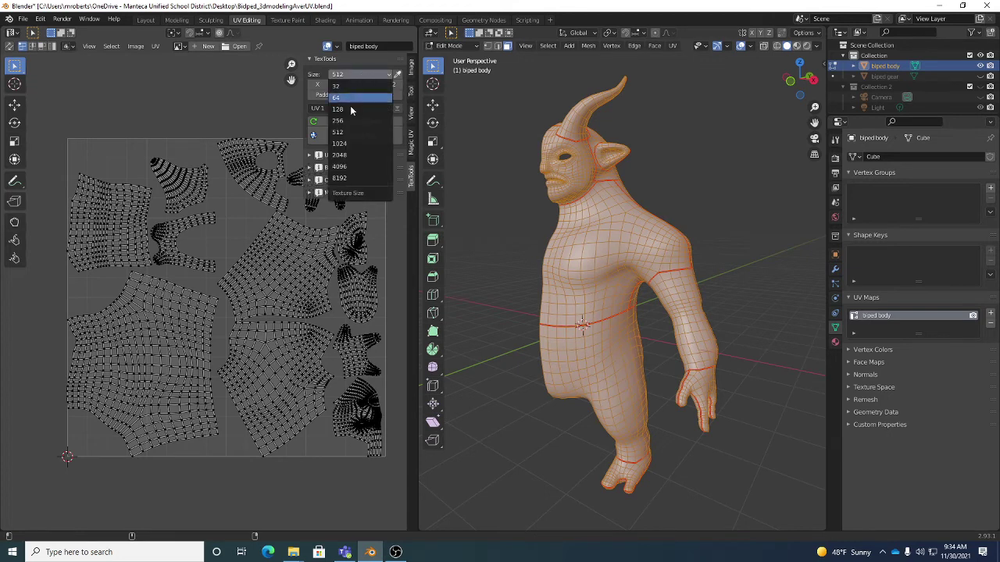
click(350, 159)
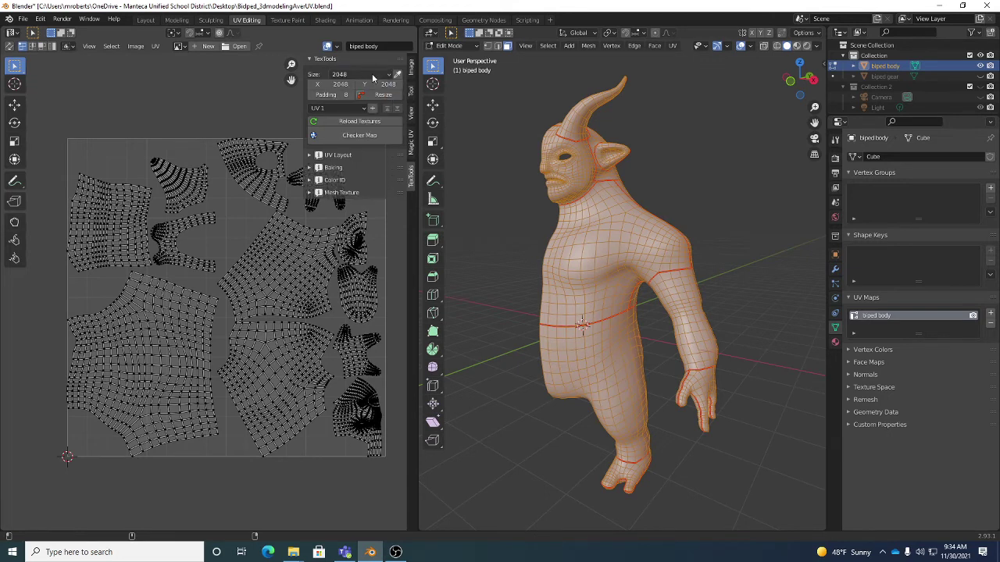
click(373, 75)
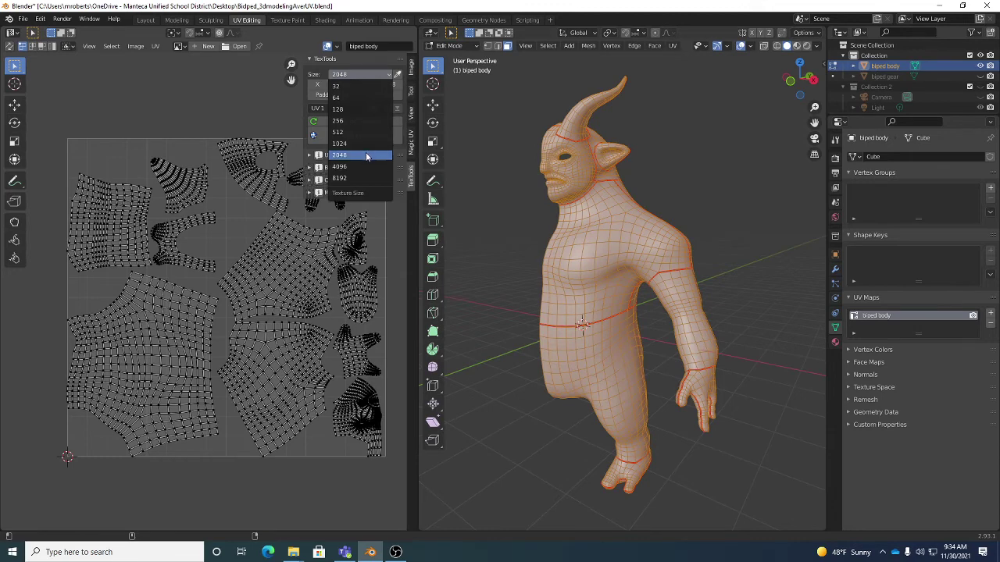
click(368, 158)
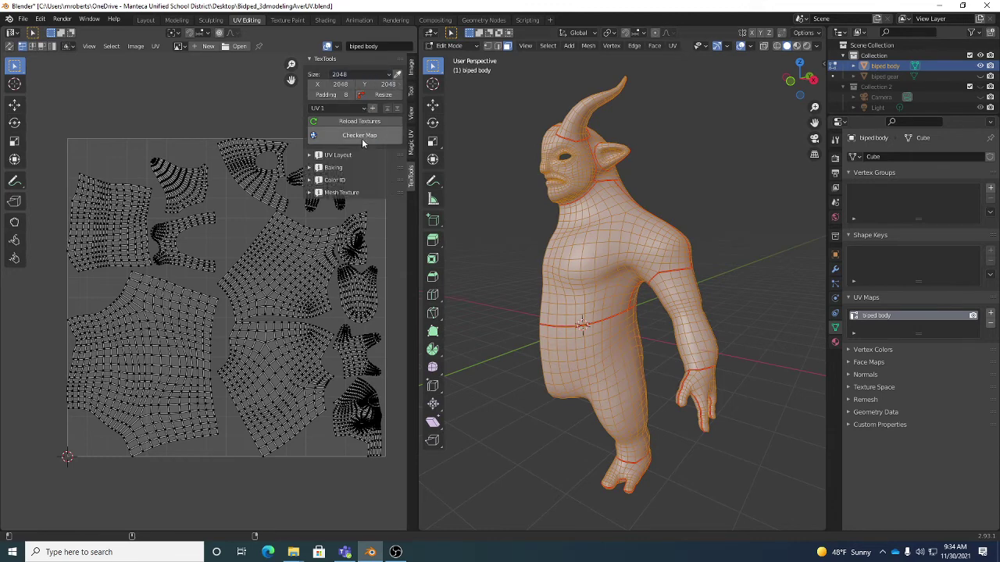
click(362, 137)
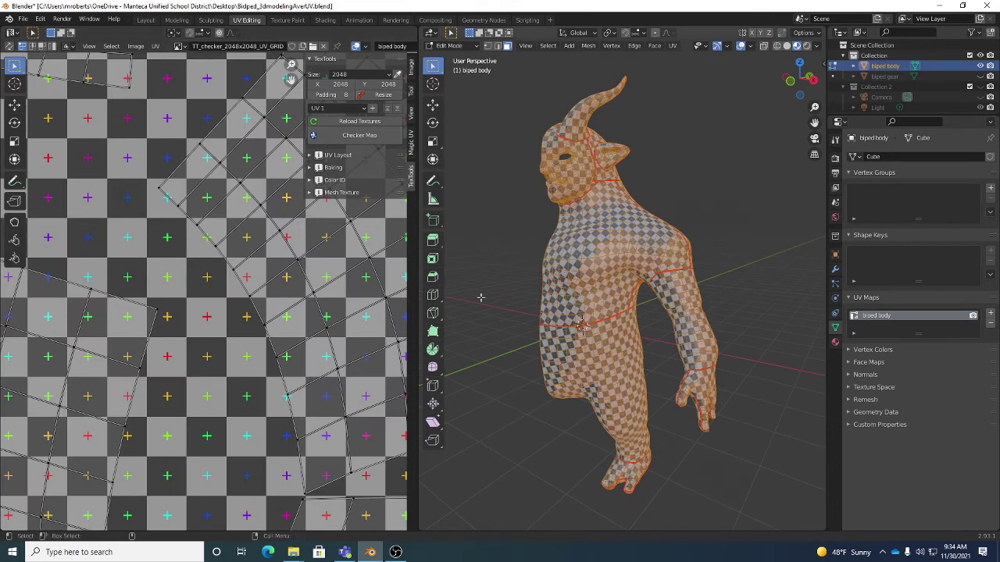
Step: Clear the face selection on the biped body and fit the whole checker image in the UV view
click(749, 265)
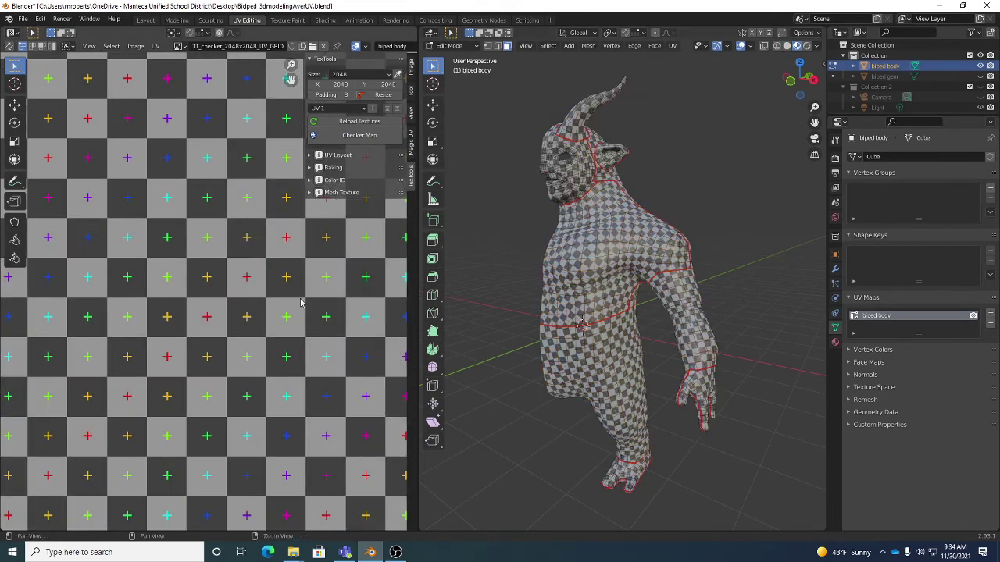
middle_drag(640, 297, 578, 296)
key(Home)
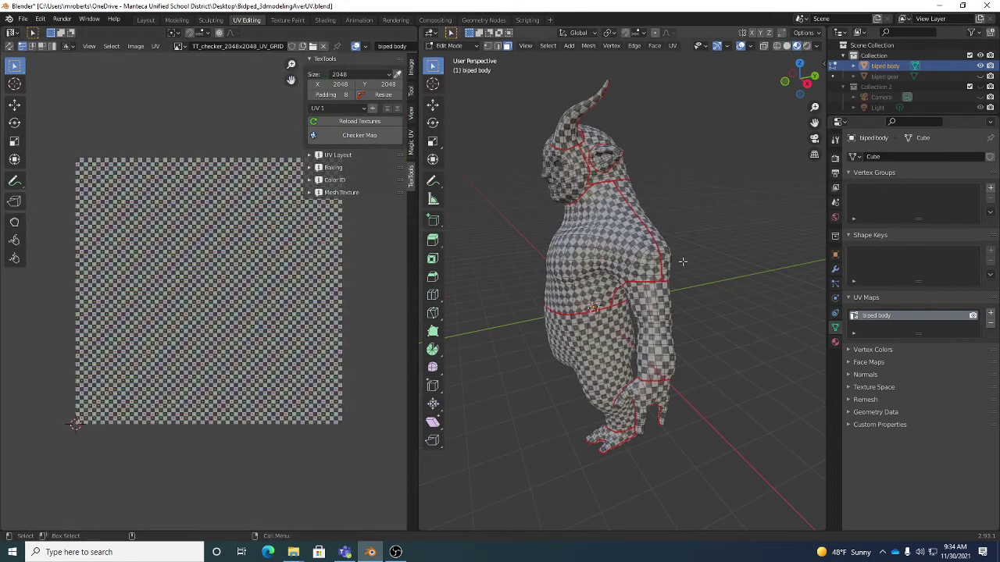
Step: Examine the checker pattern on the biped's head, torso, arm and hand for stretching and even square size
key(a)
click(730, 301)
middle_drag(729, 301, 688, 258)
scroll(601, 181, up, 6)
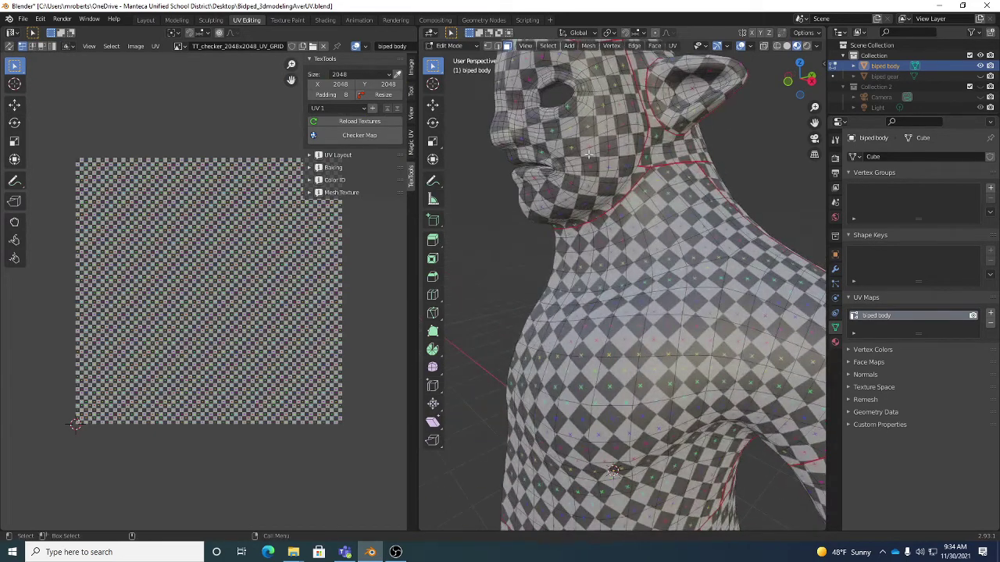
scroll(601, 181, down, 5)
middle_drag(609, 195, 702, 273)
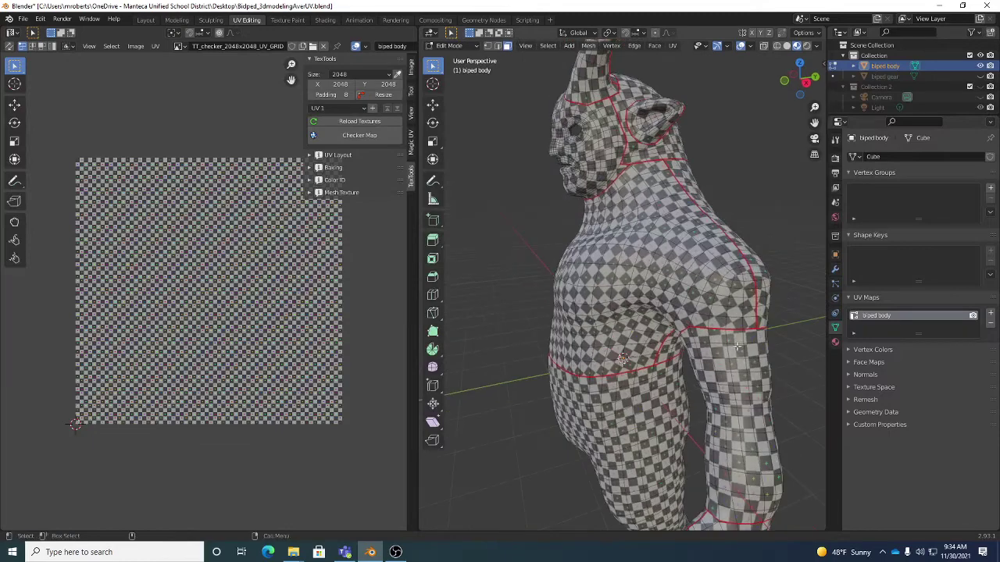
shift+middle_drag(695, 344, 691, 199)
scroll(690, 301, up, 2)
middle_drag(656, 320, 714, 290)
scroll(691, 301, down, 4)
scroll(725, 297, up, 5)
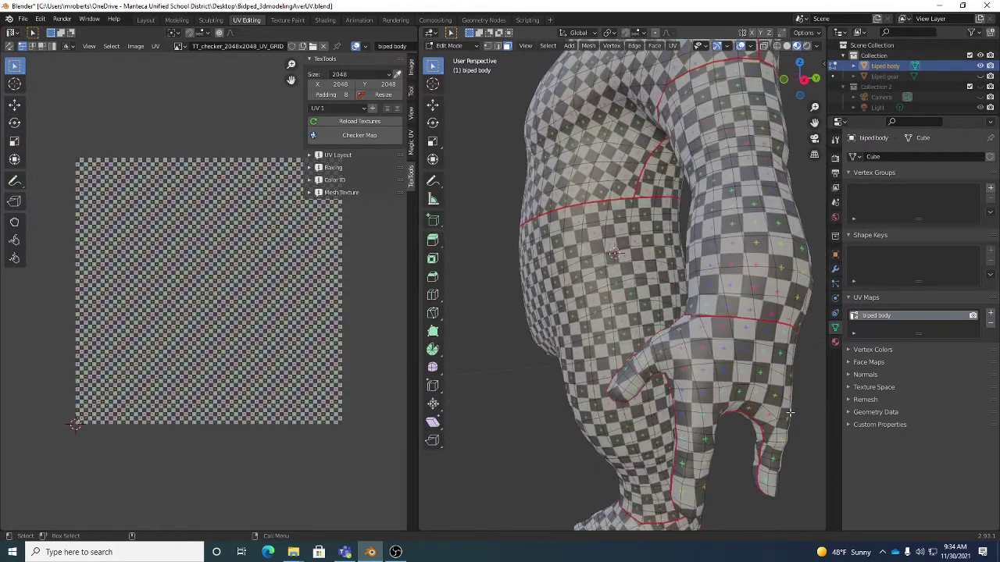
middle_drag(789, 413, 733, 399)
scroll(709, 394, down, 5)
scroll(734, 399, up, 4)
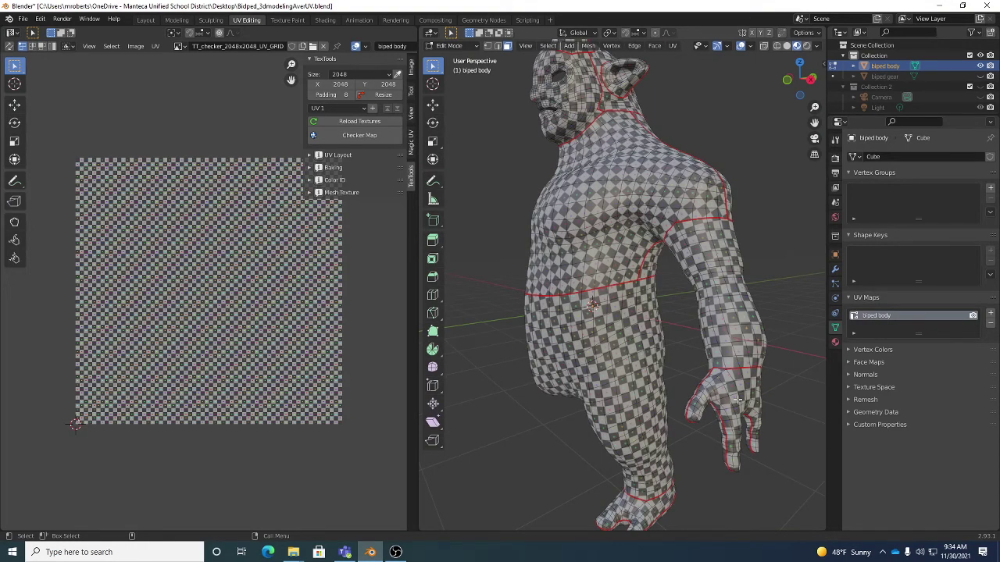
Step: Select all faces of the biped body and look over the unwrapped islands and the available UV operations
key(a)
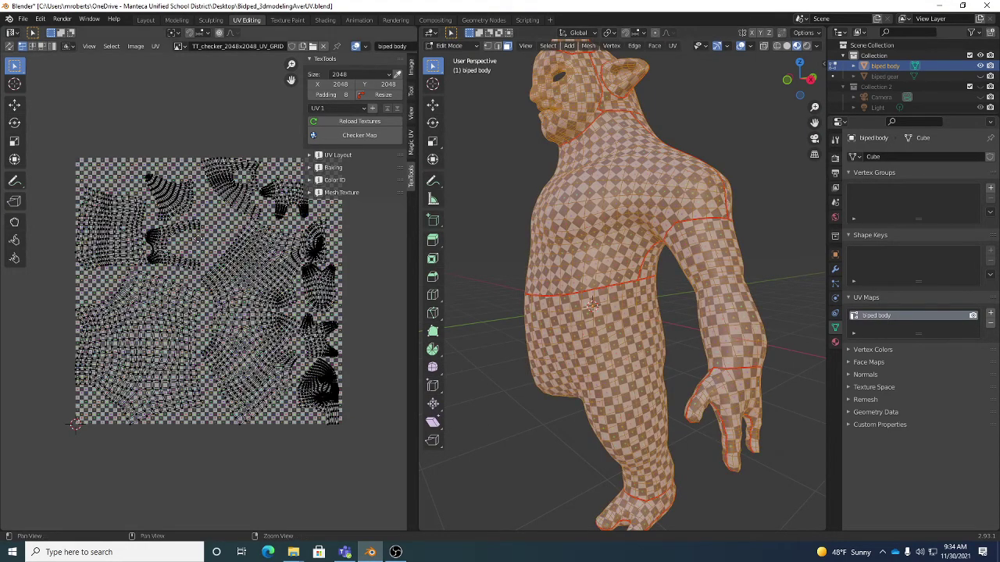
middle_drag(201, 258, 177, 277)
scroll(289, 275, up, 2)
scroll(289, 275, up, 2)
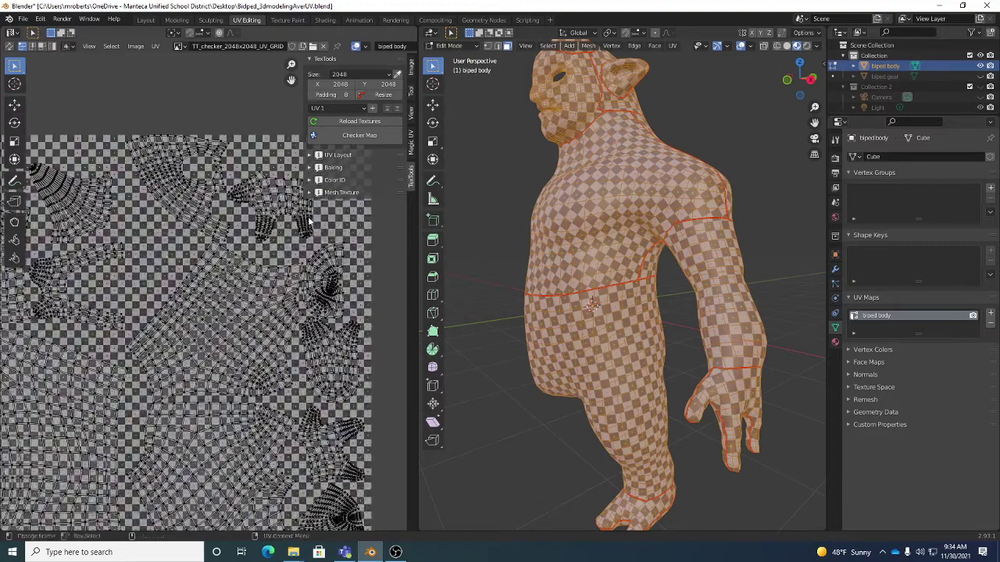
middle_drag(298, 242, 297, 270)
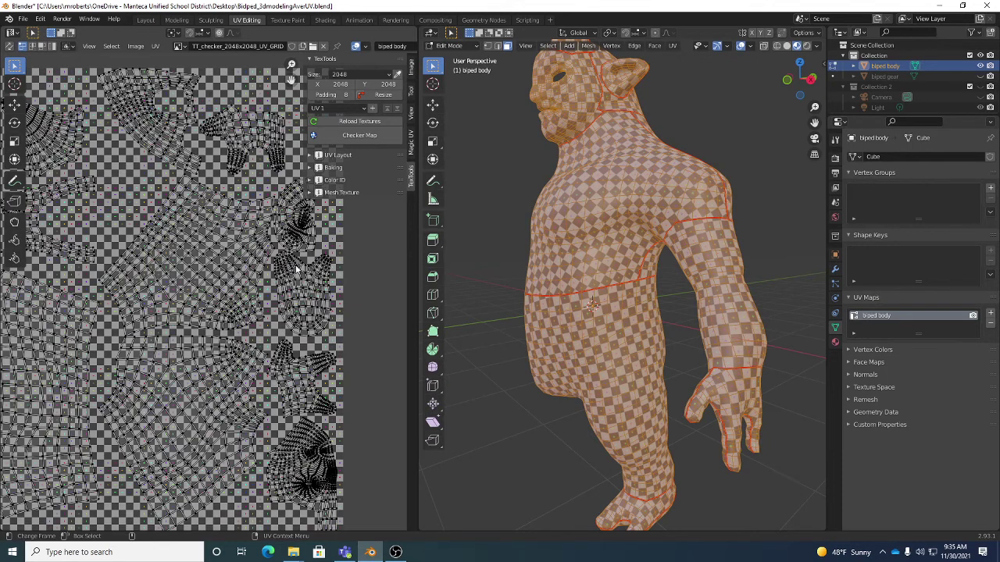
click(156, 46)
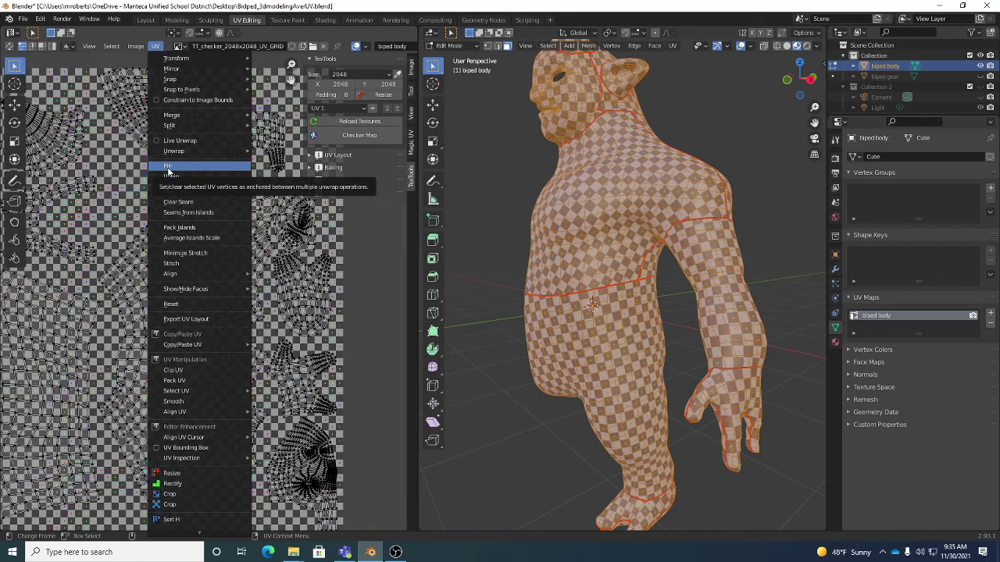
scroll(320, 324, down, 3)
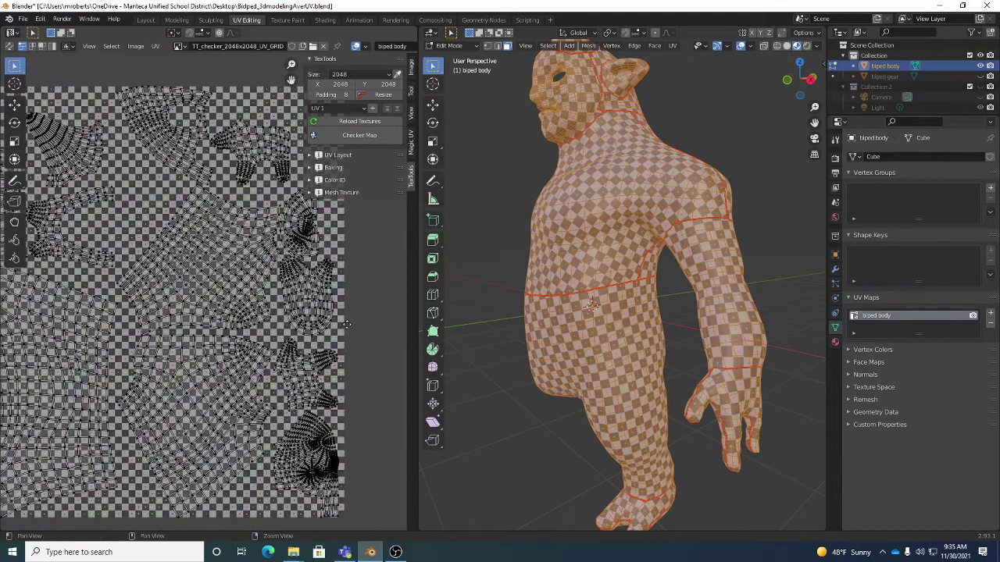
middle_drag(321, 324, 343, 337)
Step: Compare the body in solid and wireframe shading, returning to the textured Material Preview display
middle_drag(625, 196, 585, 156)
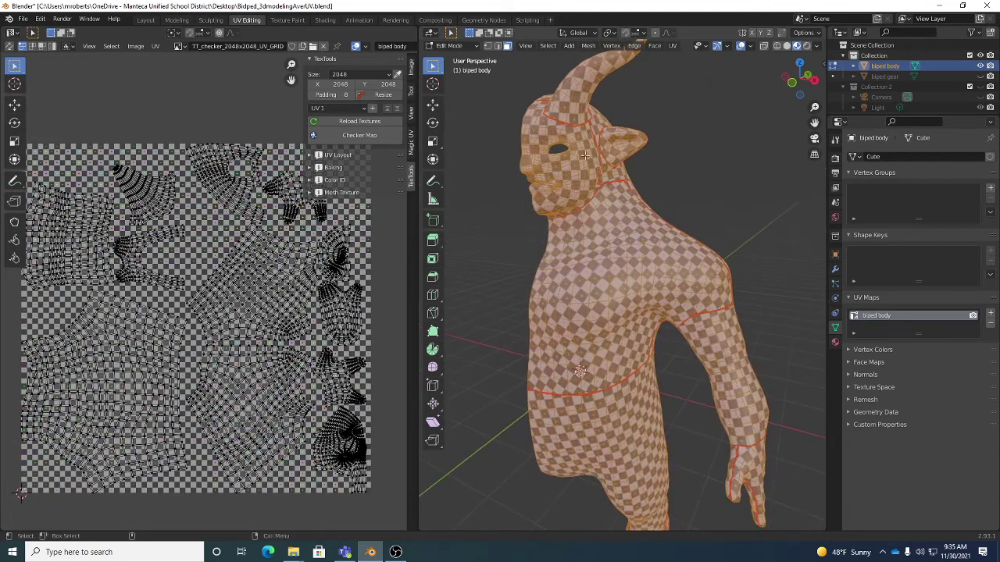
click(785, 46)
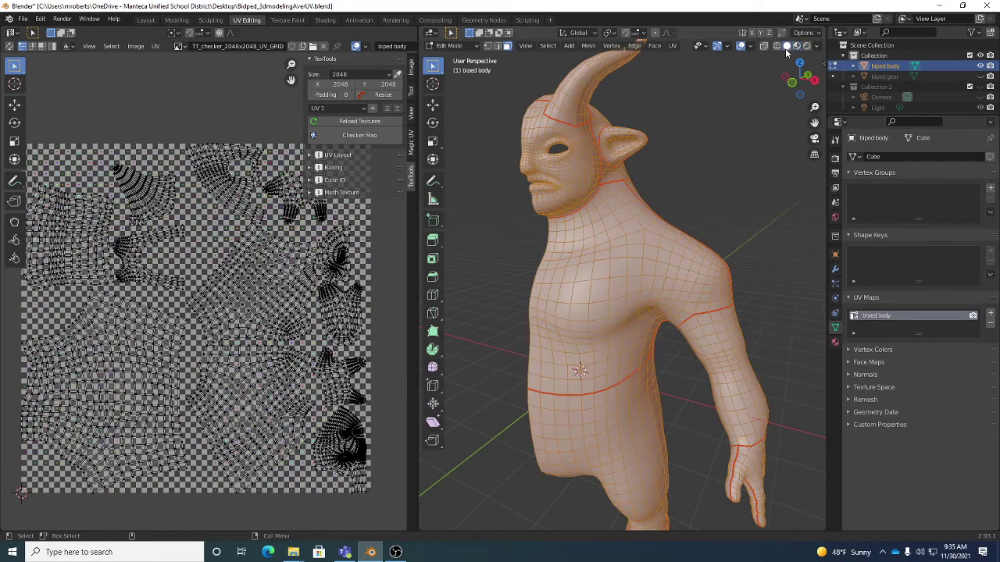
click(796, 46)
click(786, 46)
click(778, 49)
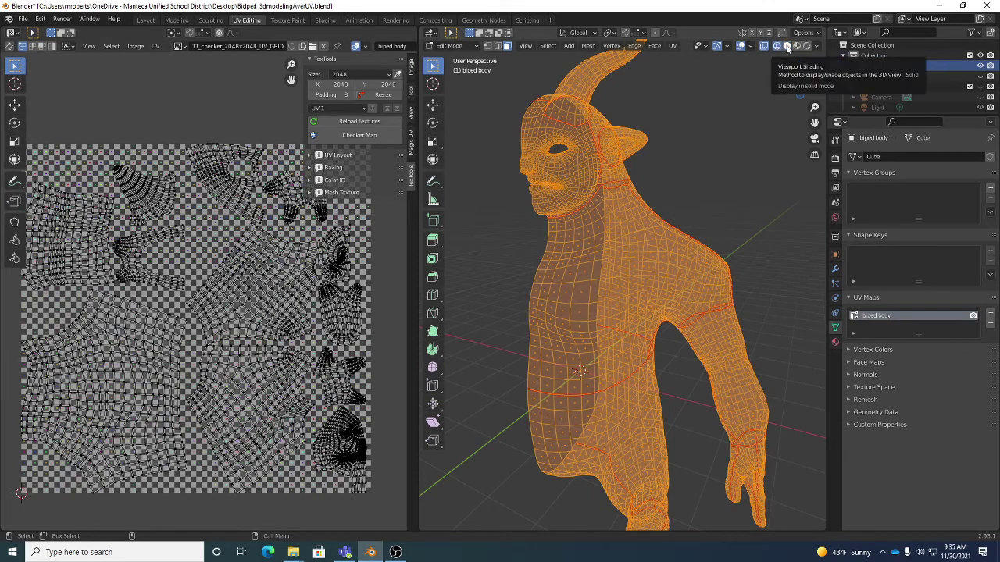
click(788, 48)
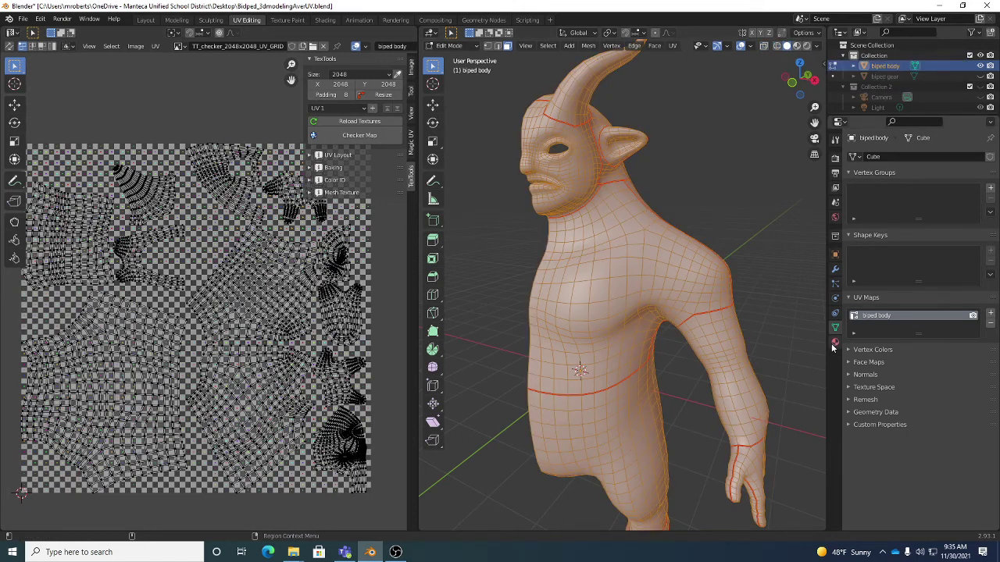
click(797, 45)
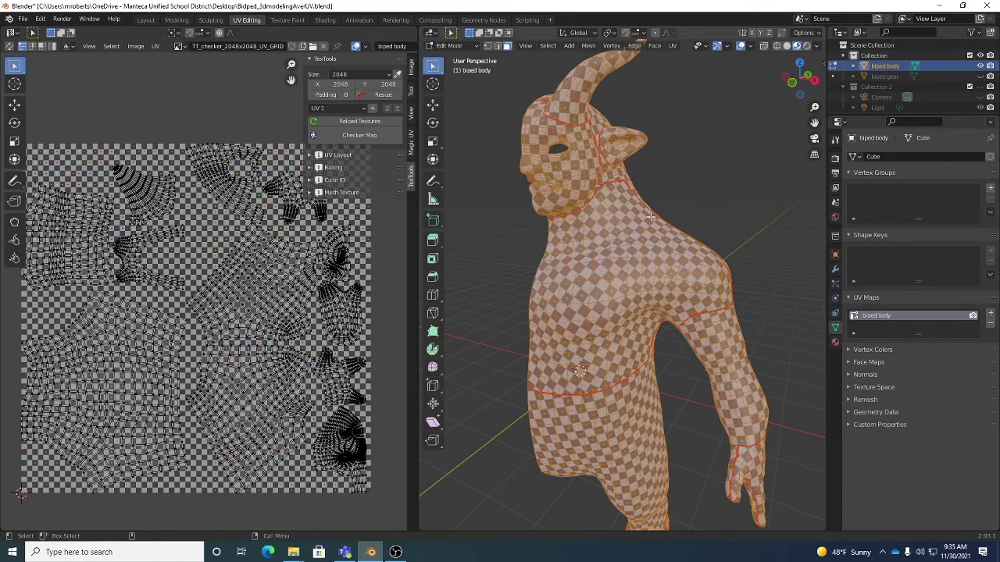
Step: Clear the full selection and select only the linked torso faces enclosed by the seams
click(702, 186)
middle_drag(761, 284, 664, 171)
middle_drag(713, 340, 689, 243)
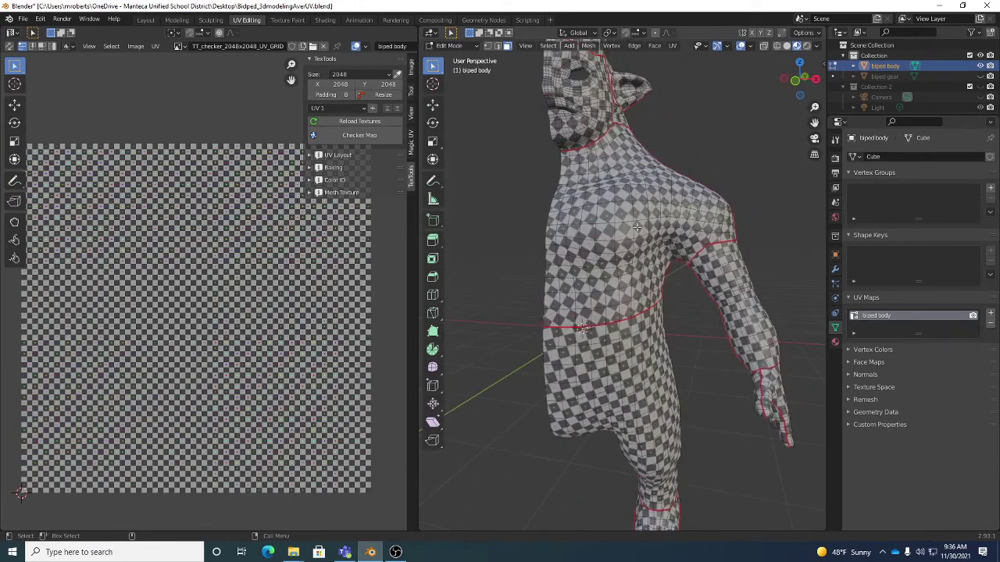
middle_drag(692, 332, 724, 313)
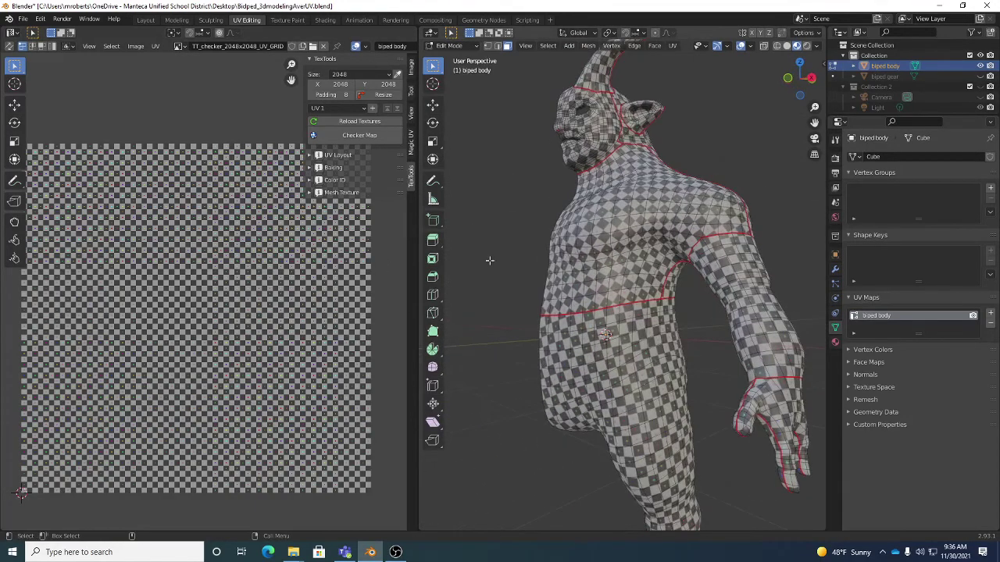
click(650, 232)
key(ctrl+l)
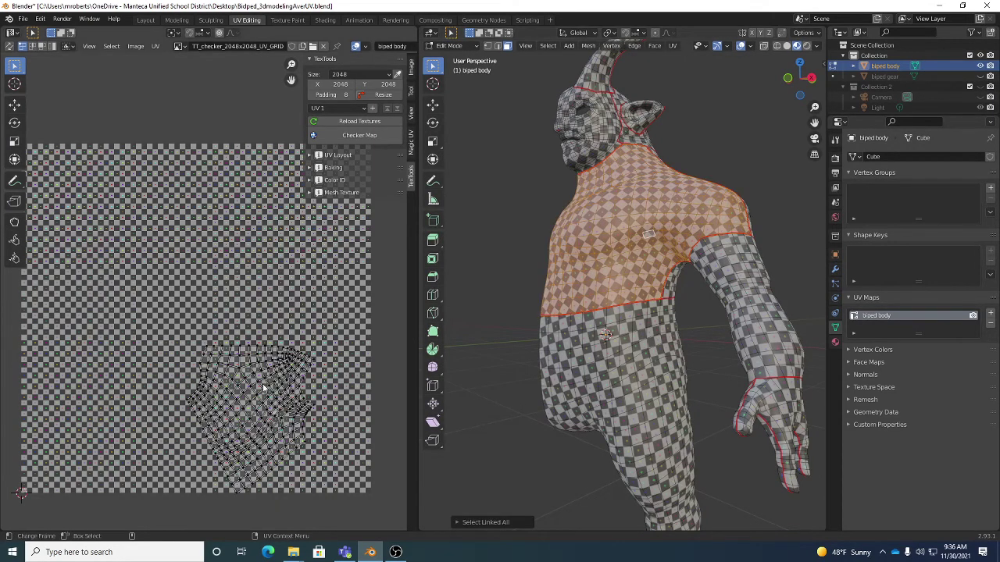
Step: Try distorting the torso's UV island with the Grab sculpt brush at a 101 px radius
click(14, 240)
click(14, 257)
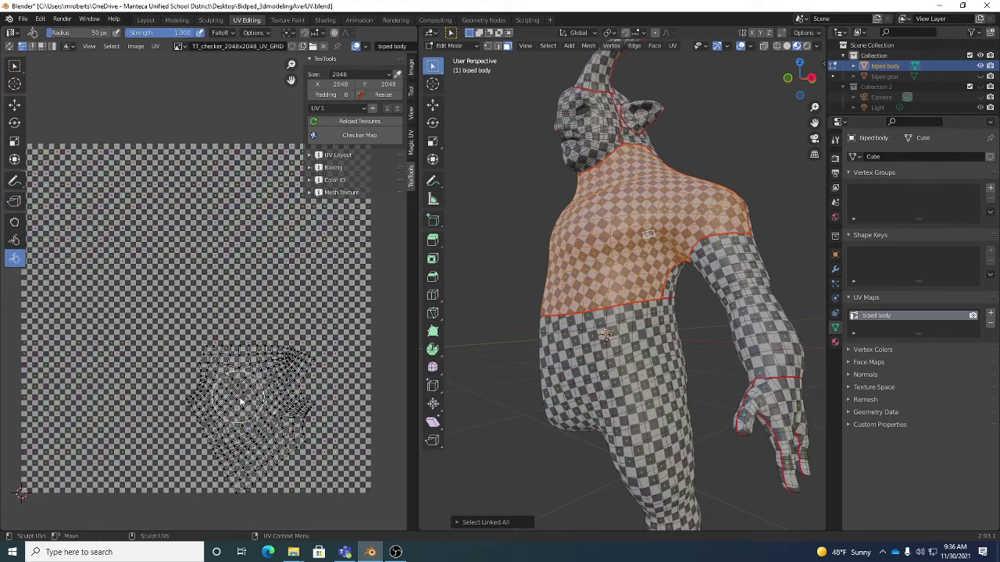
key(f)
click(238, 367)
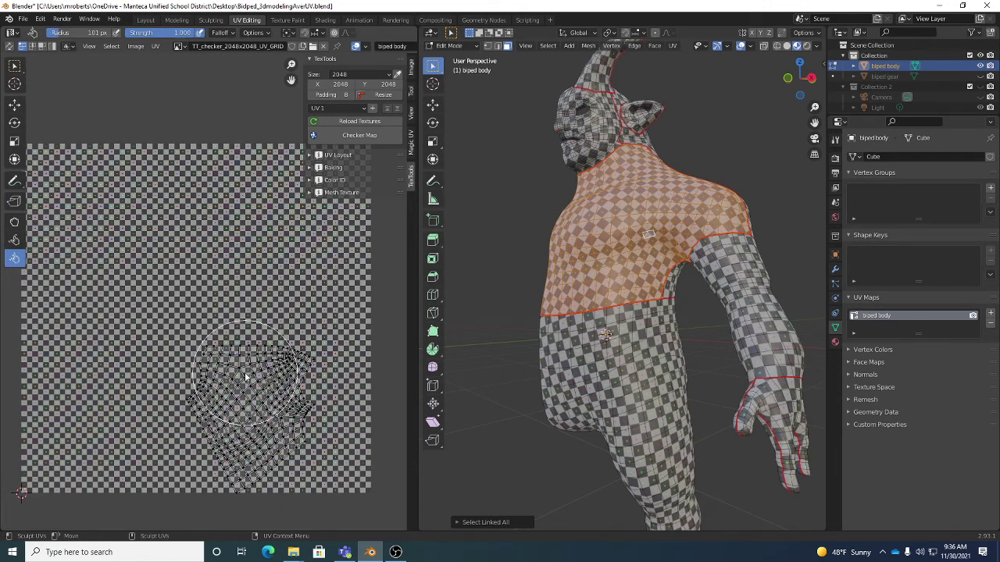
click(15, 222)
mouse_move(234, 375)
mouse_down()
mouse_move(250, 367)
mouse_move(219, 316)
mouse_move(250, 398)
mouse_move(234, 434)
mouse_move(238, 390)
mouse_up()
Step: Inspect the checker pattern on the torso up close and from a distance, and undo the Grab stroke
middle_drag(625, 234, 687, 205)
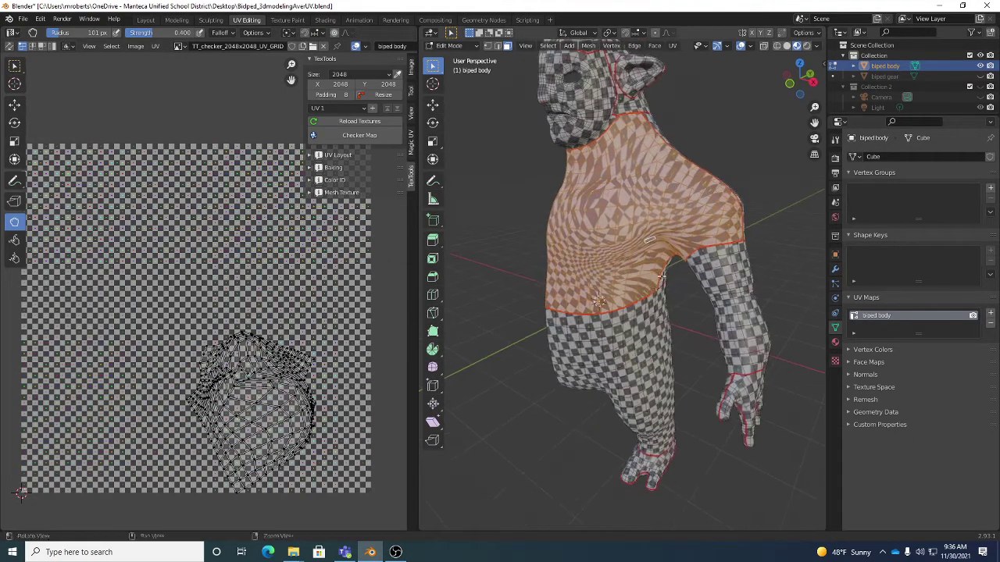
scroll(693, 202, up, 3)
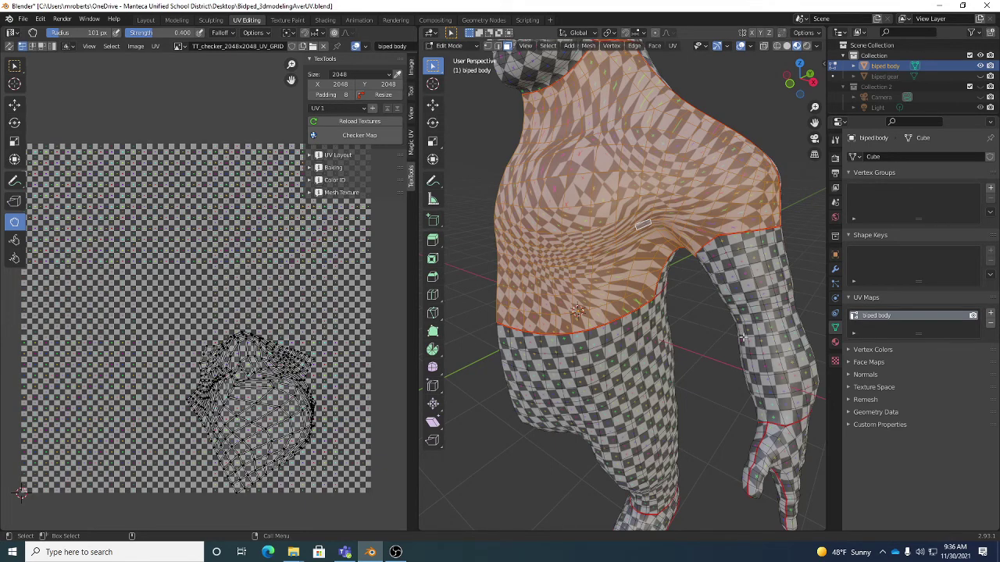
middle_drag(741, 339, 671, 288)
scroll(662, 312, down, 8)
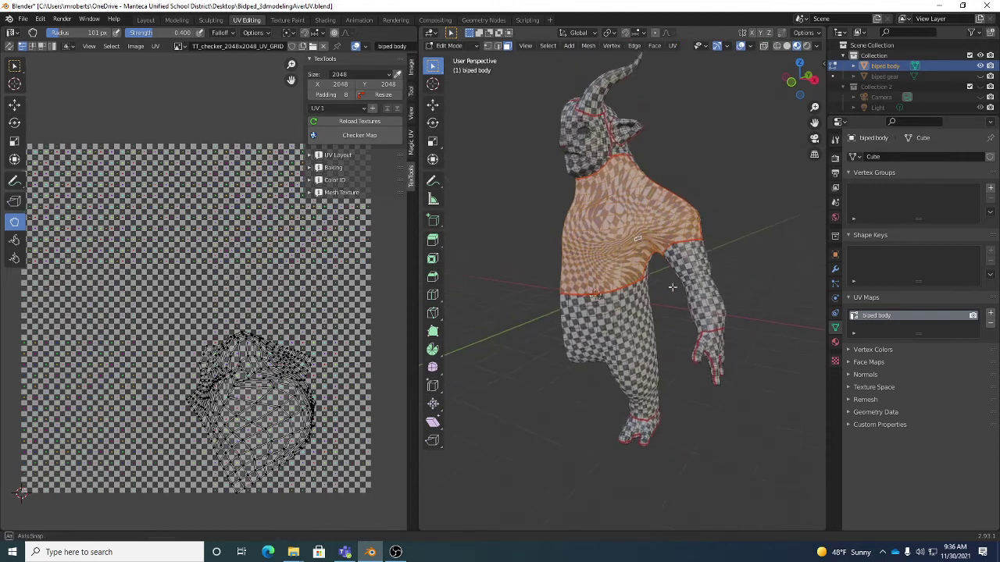
scroll(607, 157, up, 4)
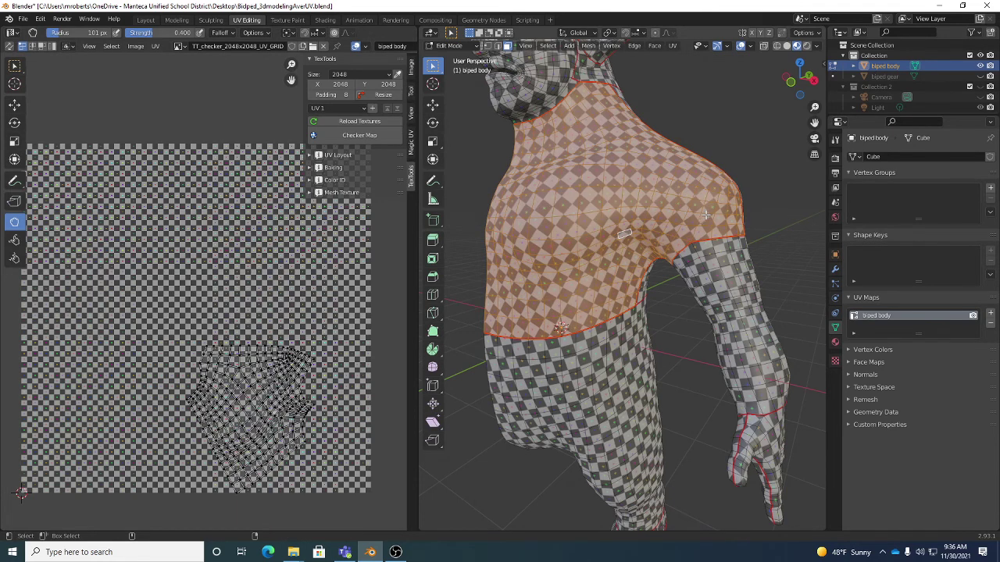
Step: Deselect the torso faces and review the checker pattern across the whole biped body
key(alt+a)
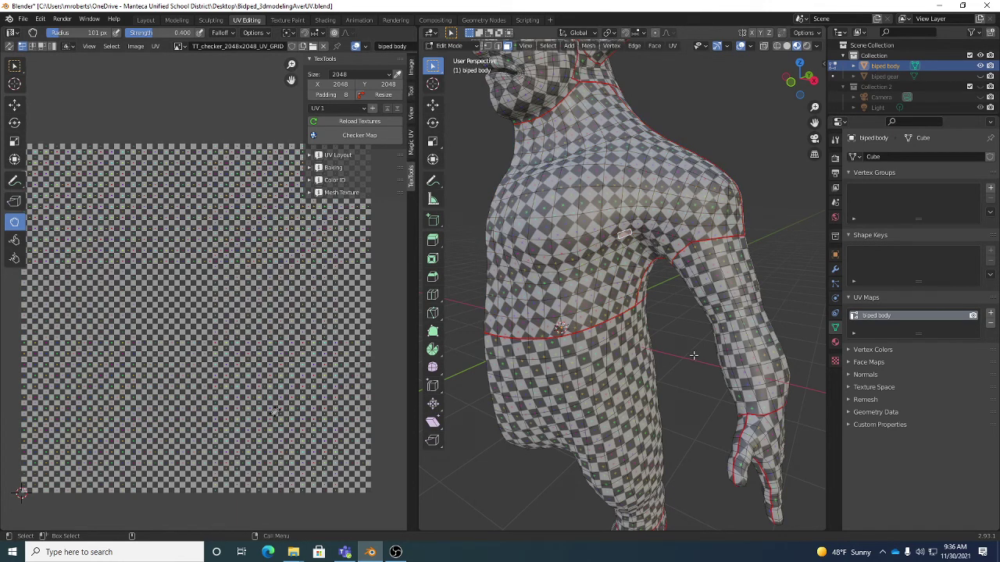
middle_drag(725, 277, 700, 288)
scroll(661, 277, down, 5)
scroll(691, 274, up, 3)
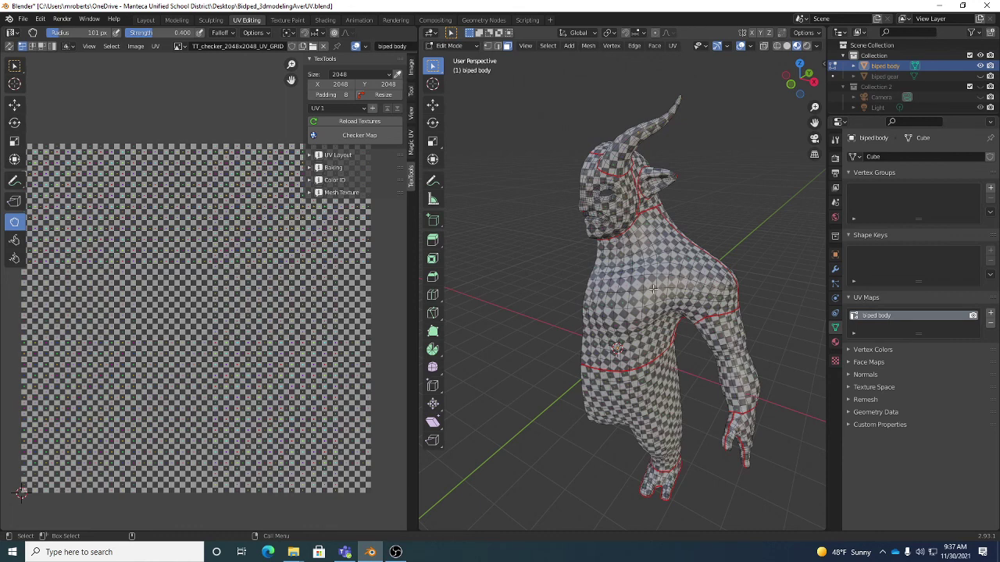
click(397, 552)
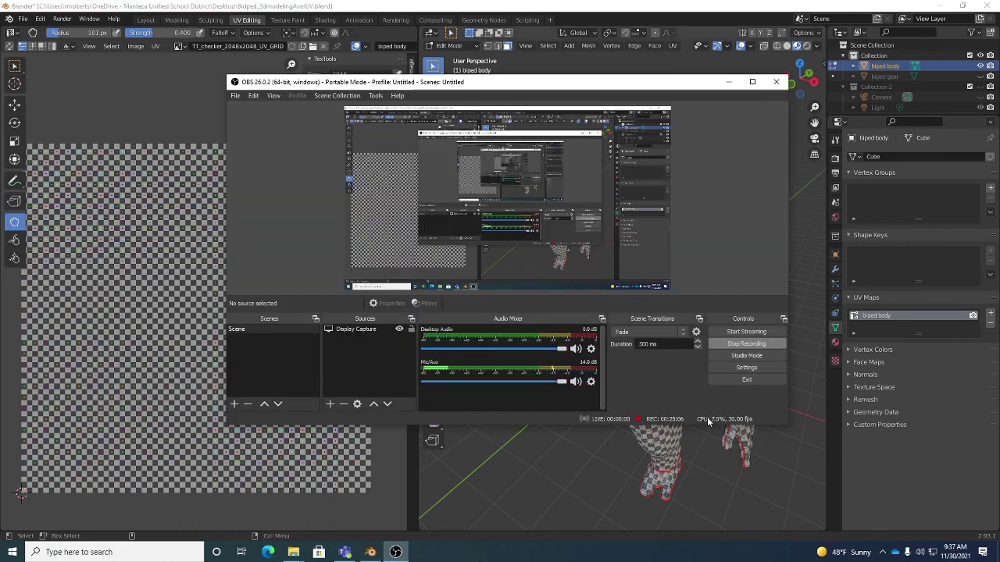